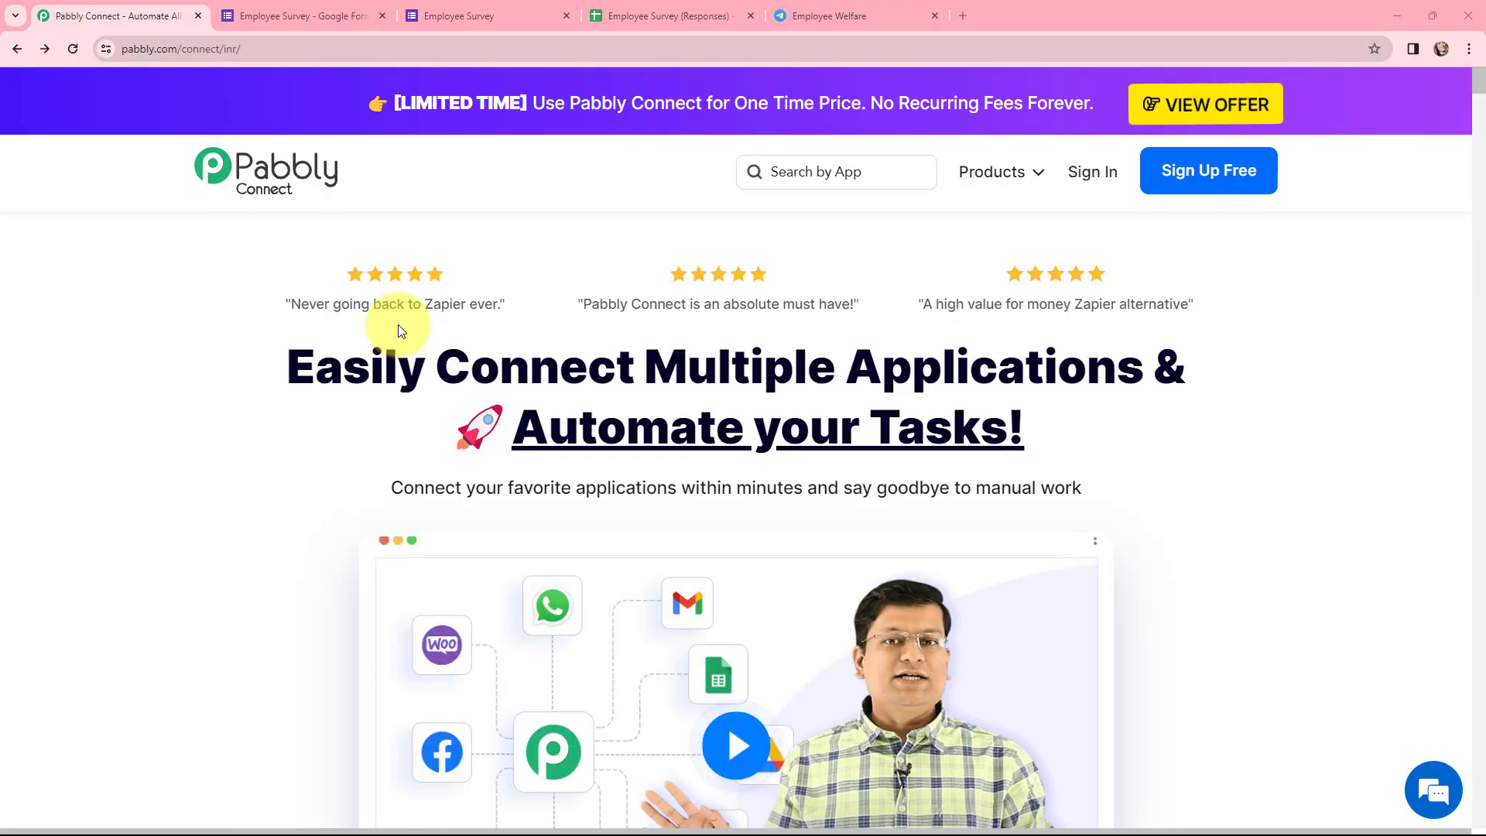
# Review the Employee Survey Google Form, its submission confirmation page and the Employee Welfare group message in Telegram
pyautogui.hotkey('ctrl', 'Tab')
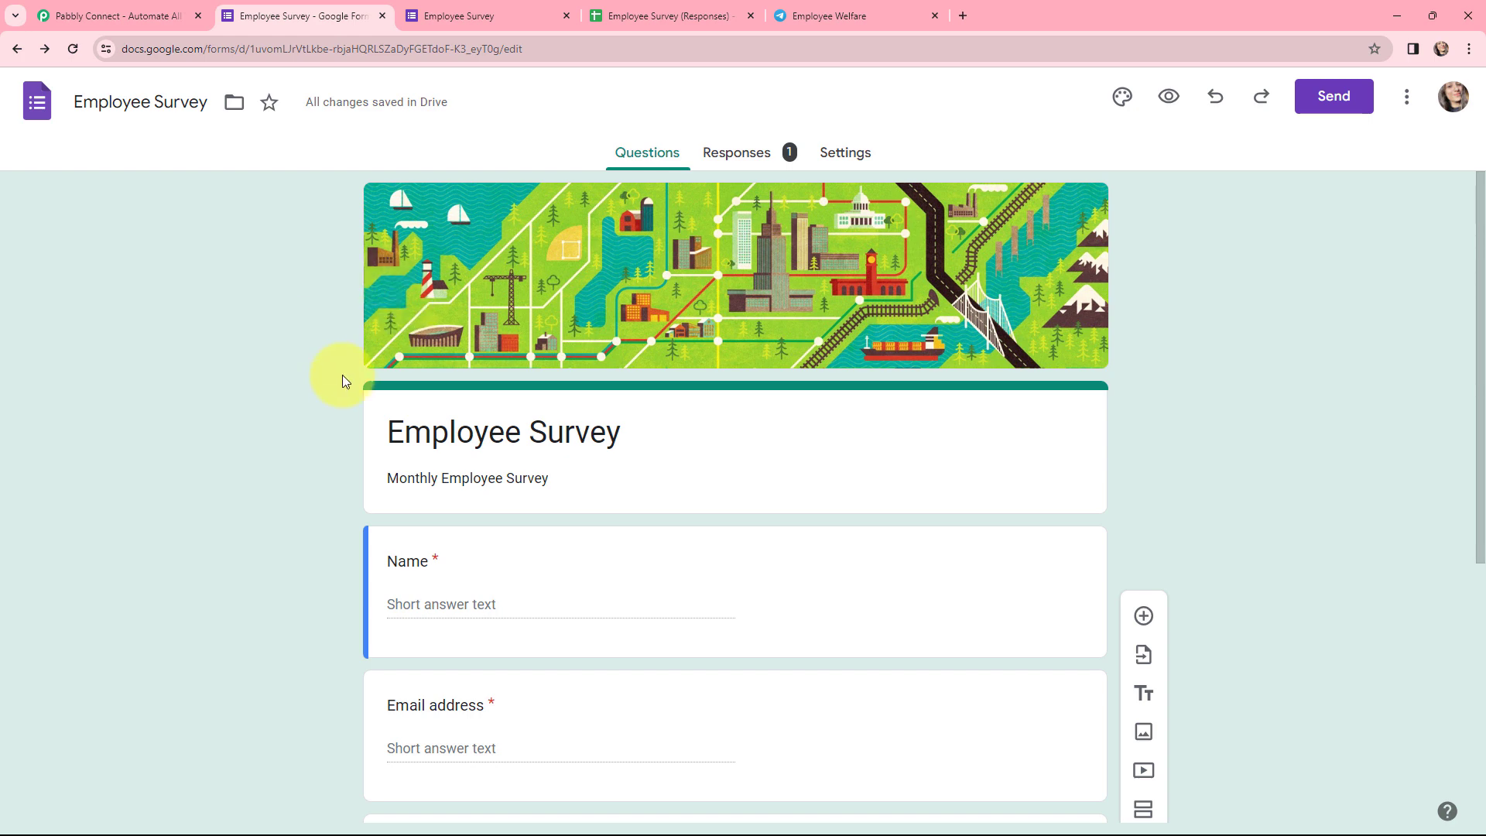
pyautogui.hotkey('ctrl', 'Tab')
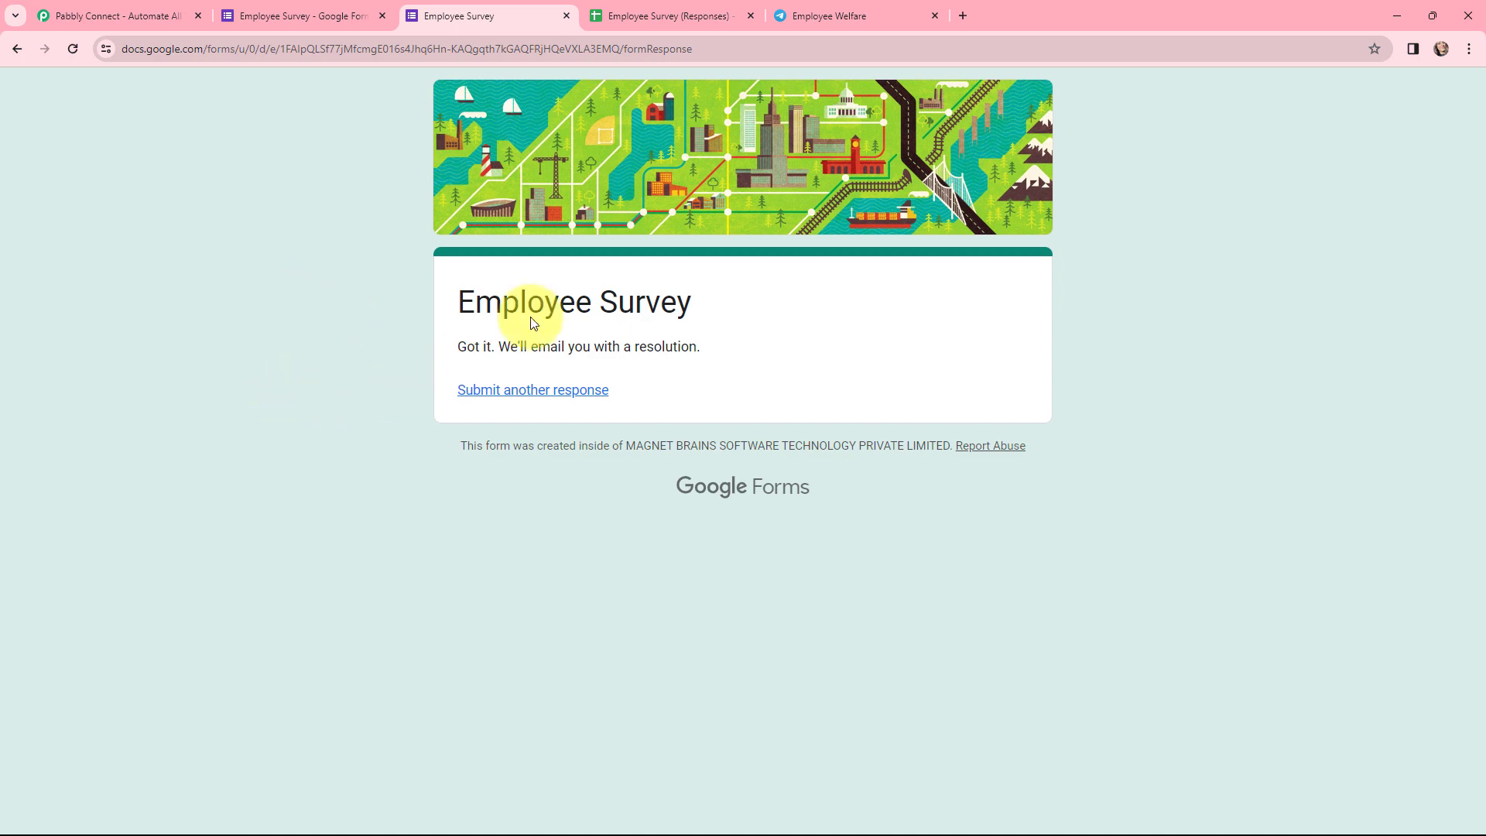
pyautogui.click(821, 15)
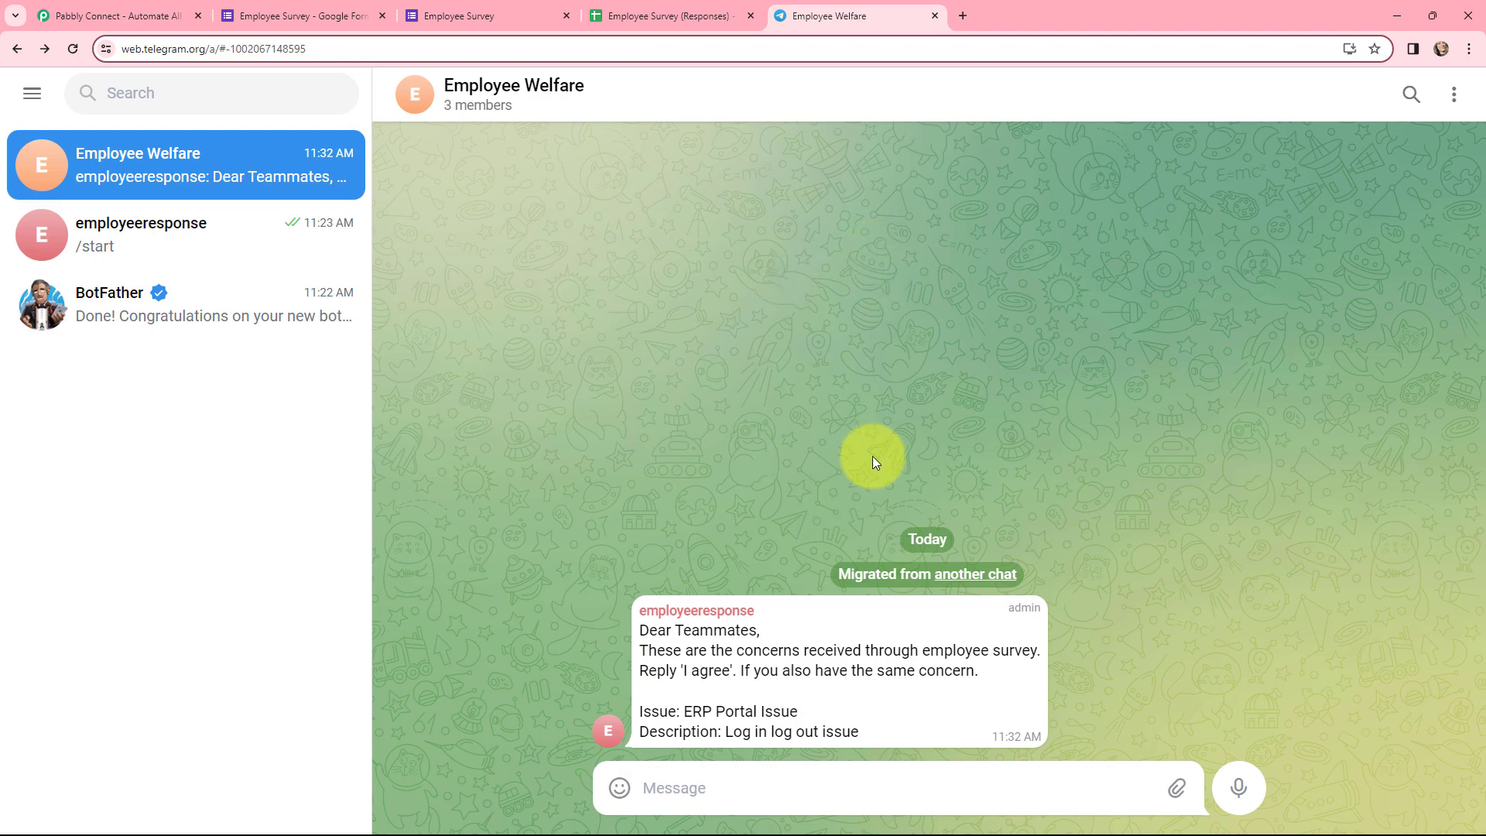
# Return to the Pabbly Connect website, sign in and access the Pabbly Connect dashboard
pyautogui.click(104, 16)
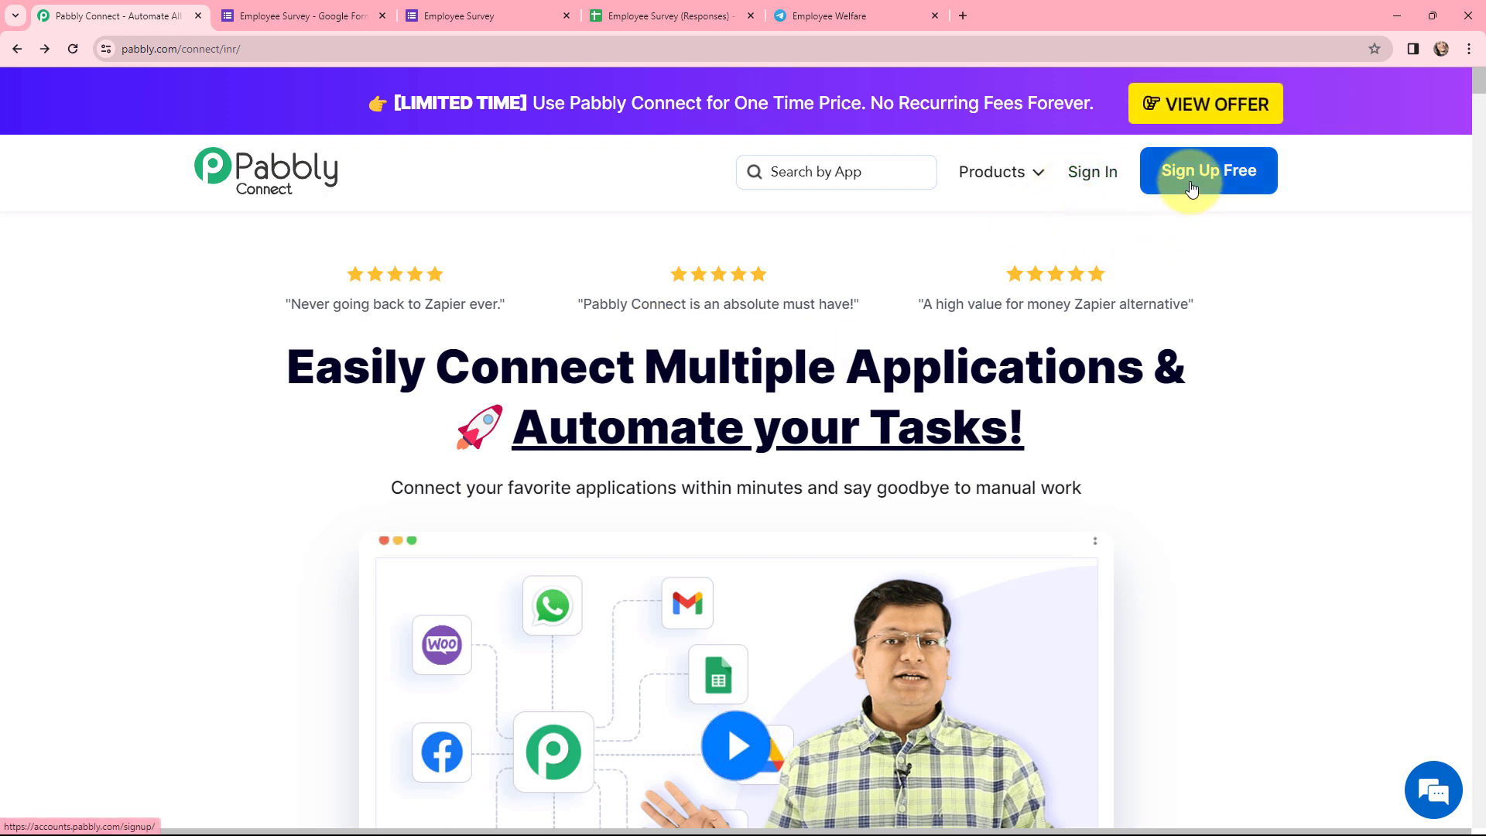
pyautogui.click(1087, 182)
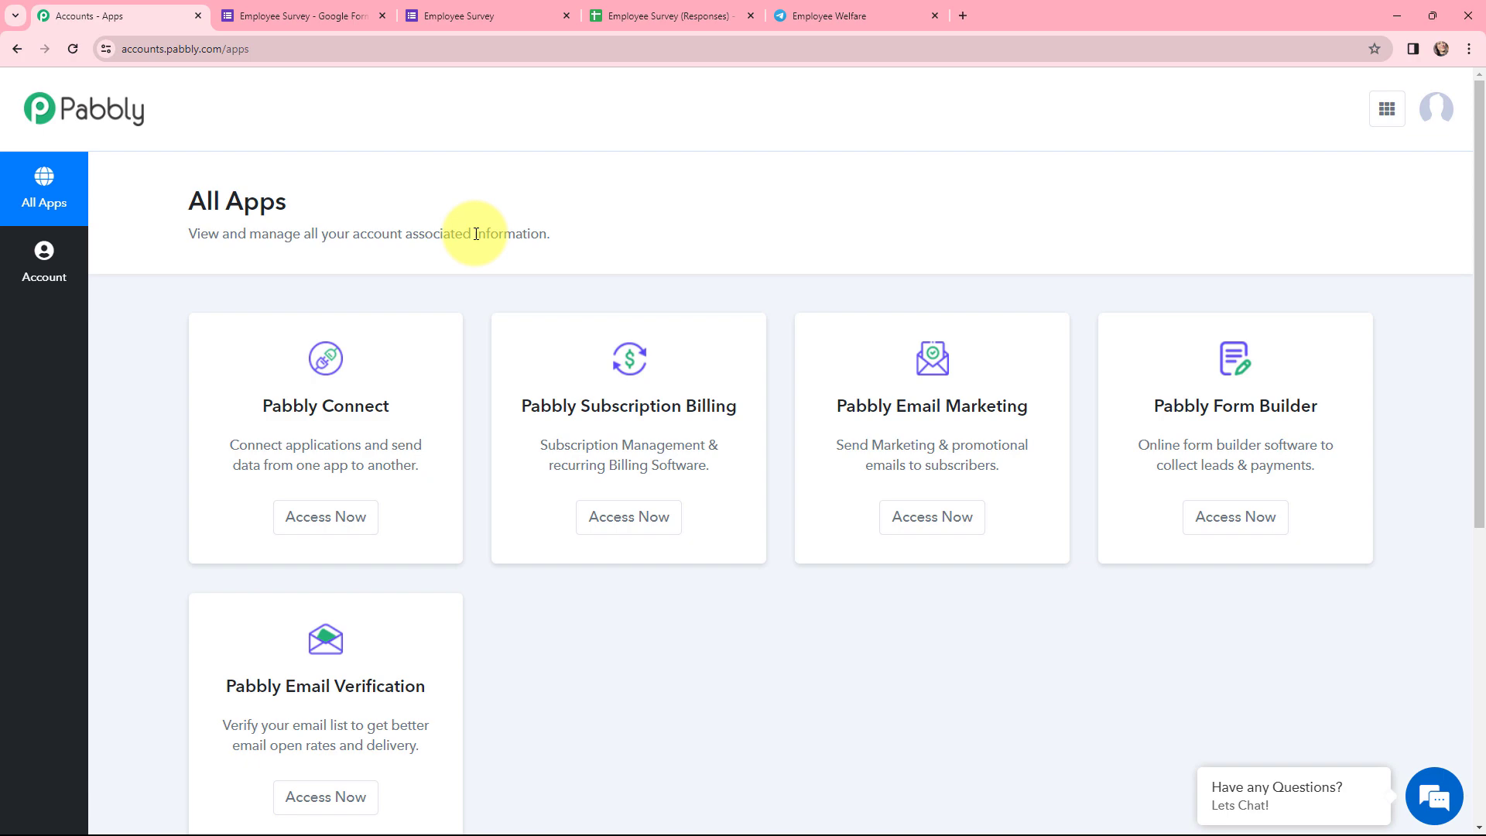
pyautogui.click(318, 524)
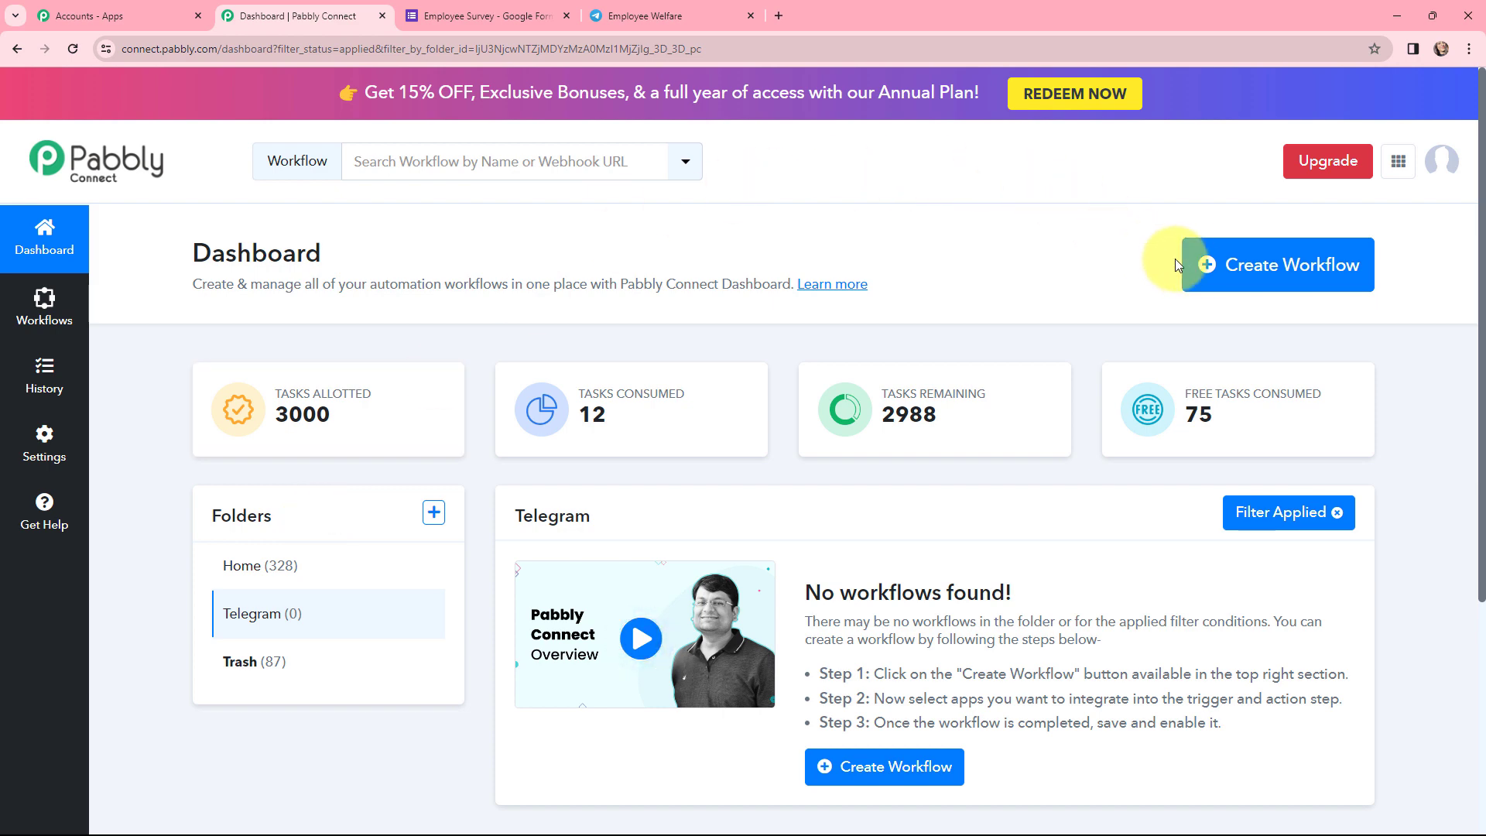
# Create a workflow named "Send Notification On Telegram for Google Form Submission" in the Telegram folder
pyautogui.click(1229, 273)
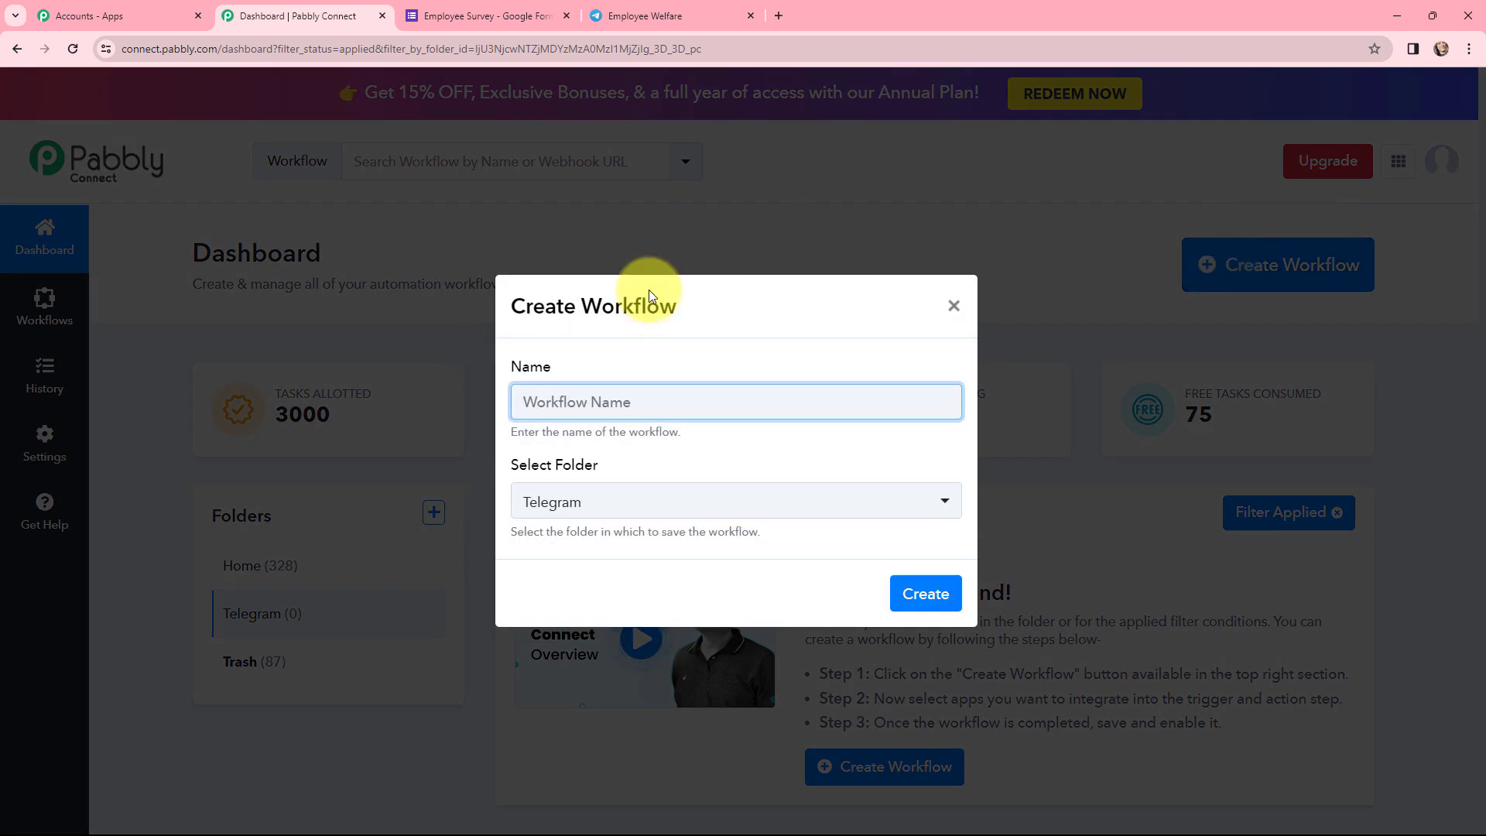
pyautogui.write('Send Notification On Telegram for Google Form Submission')
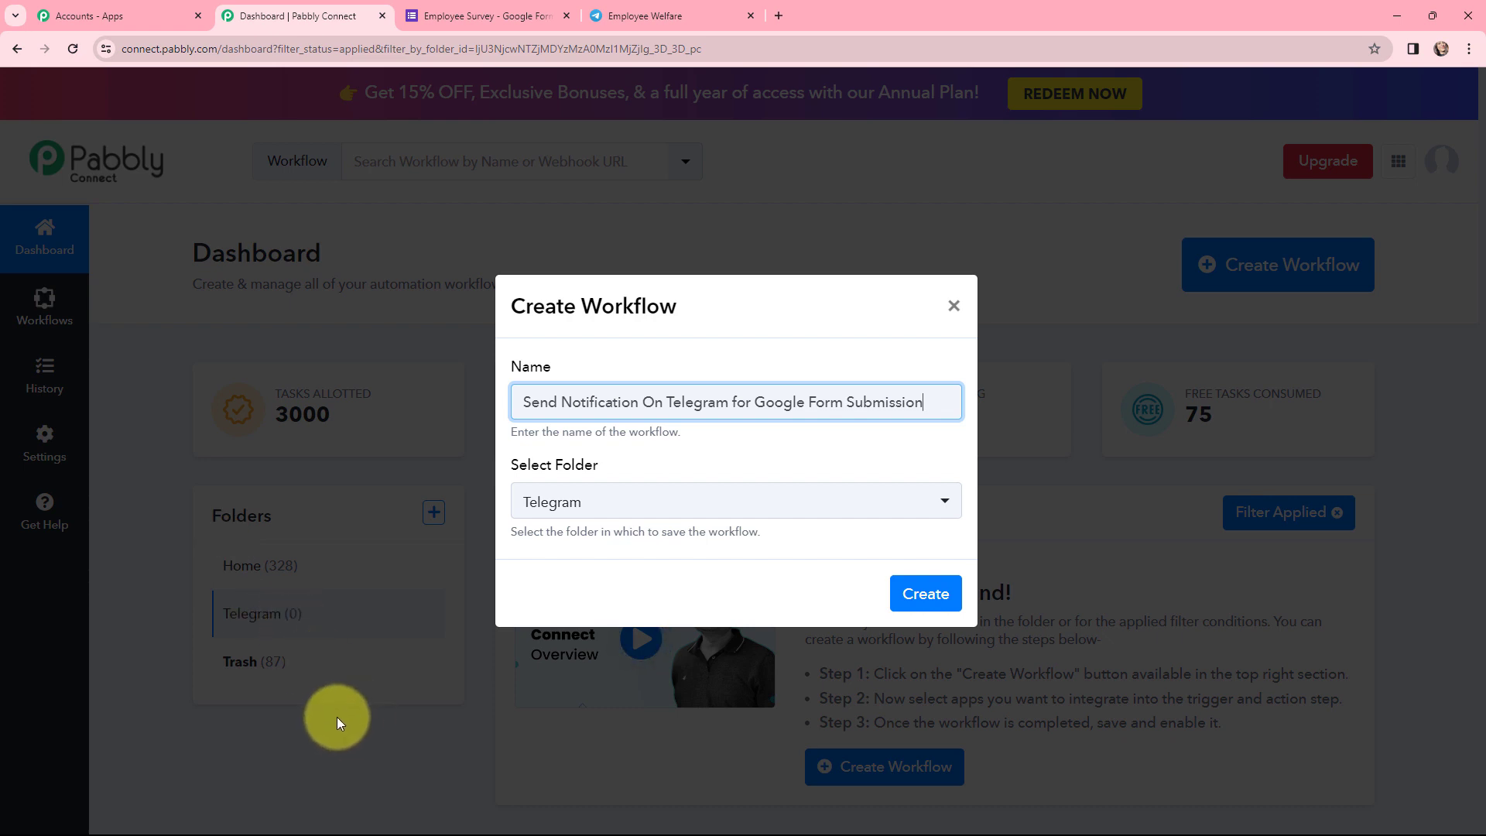
pyautogui.click(913, 595)
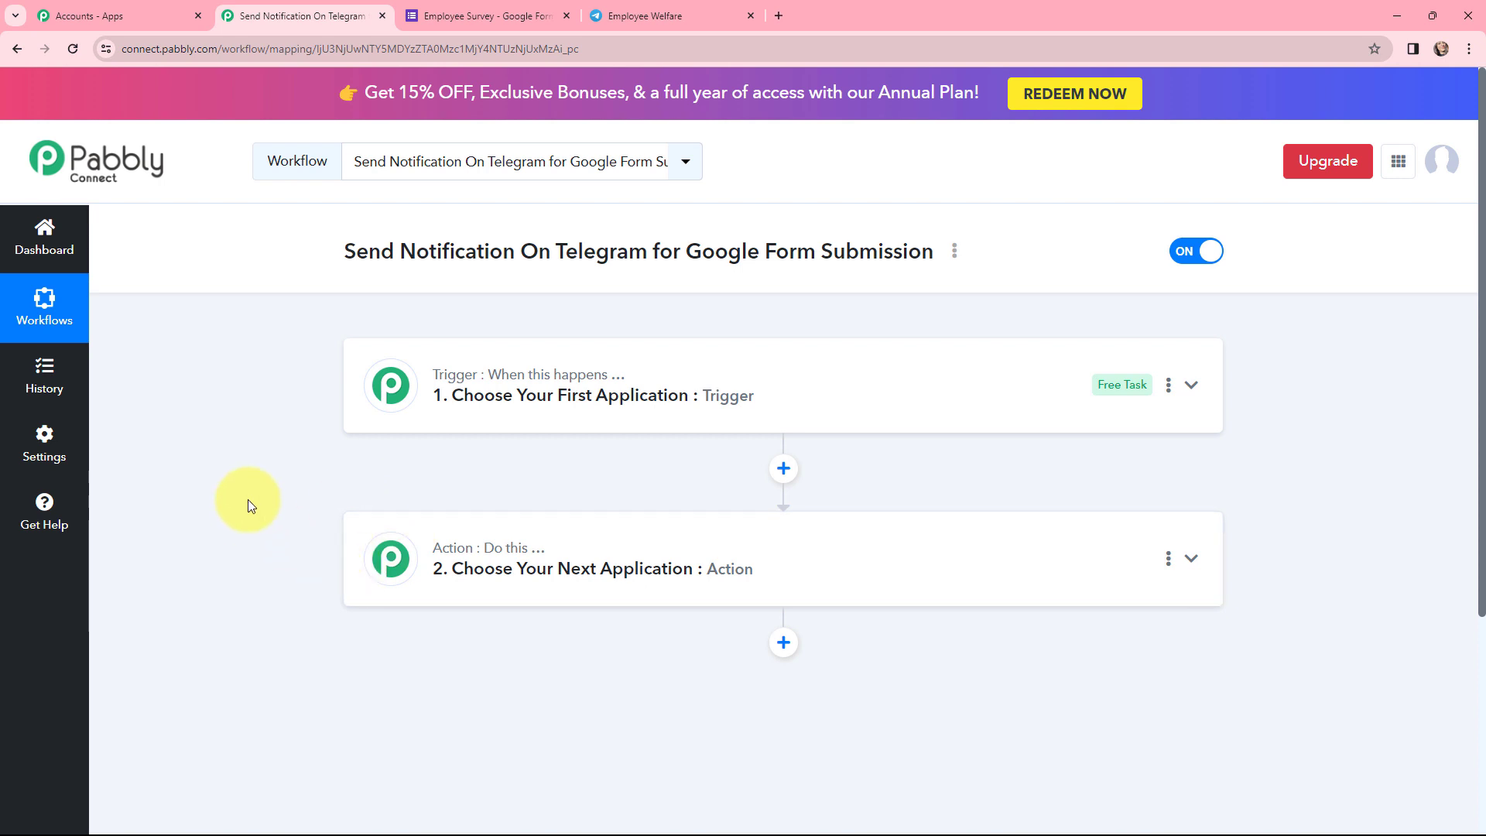
# Look over the Employee Survey form and the Employee Welfare Telegram group, and return to the new workflow
pyautogui.click(464, 14)
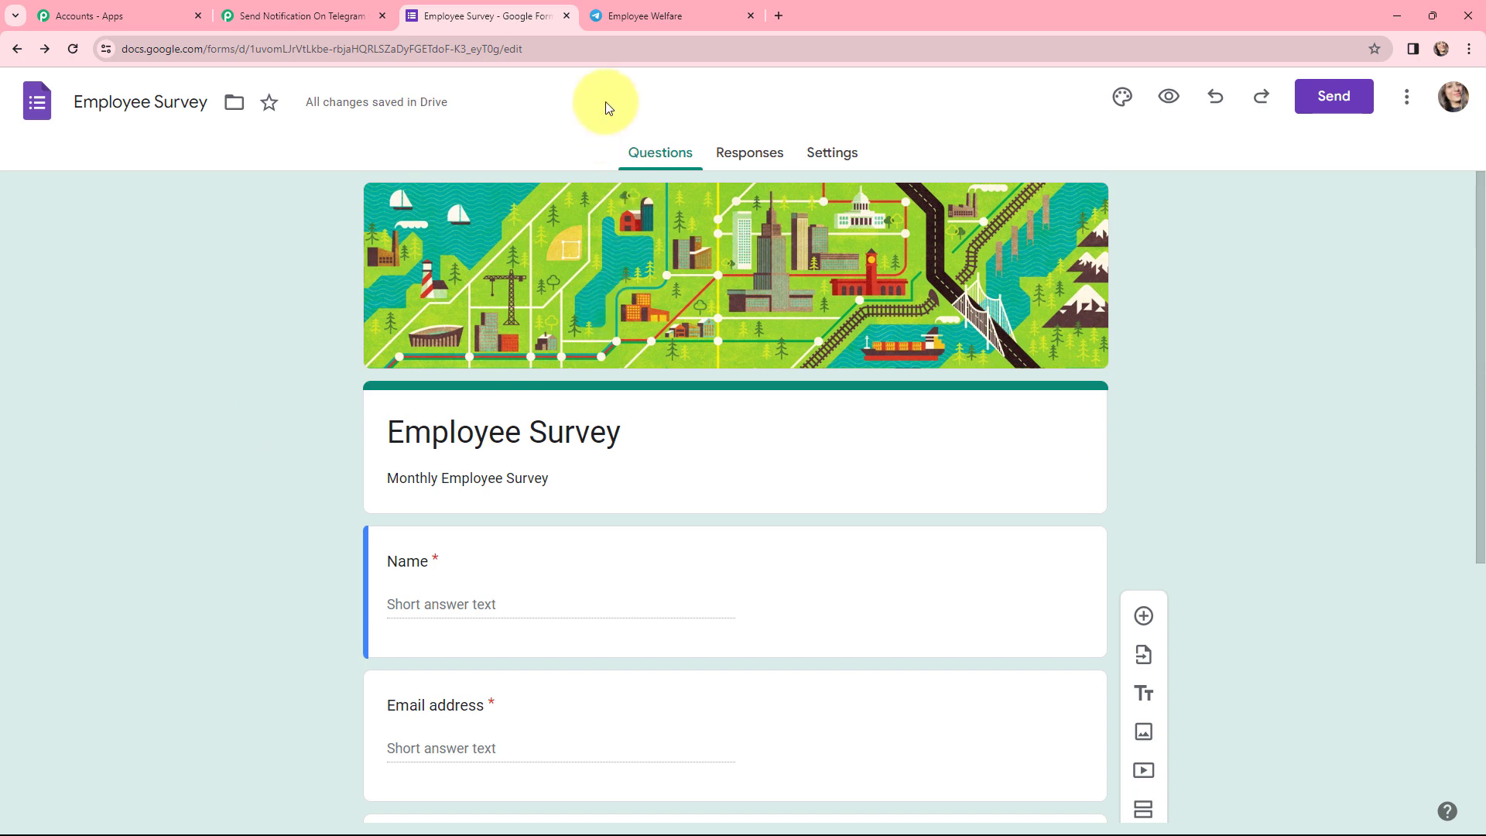
pyautogui.click(615, 11)
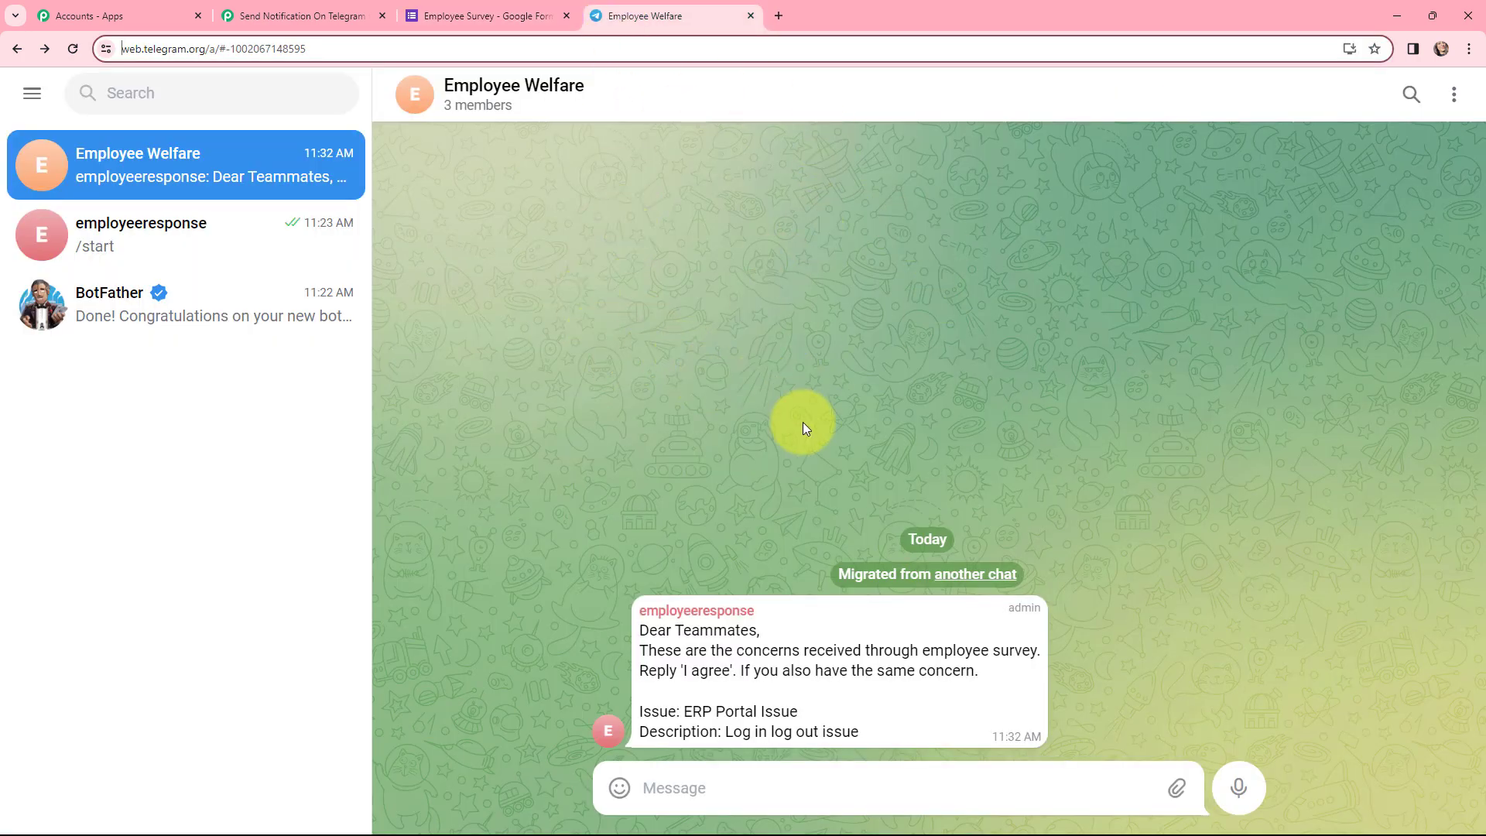
pyautogui.click(309, 17)
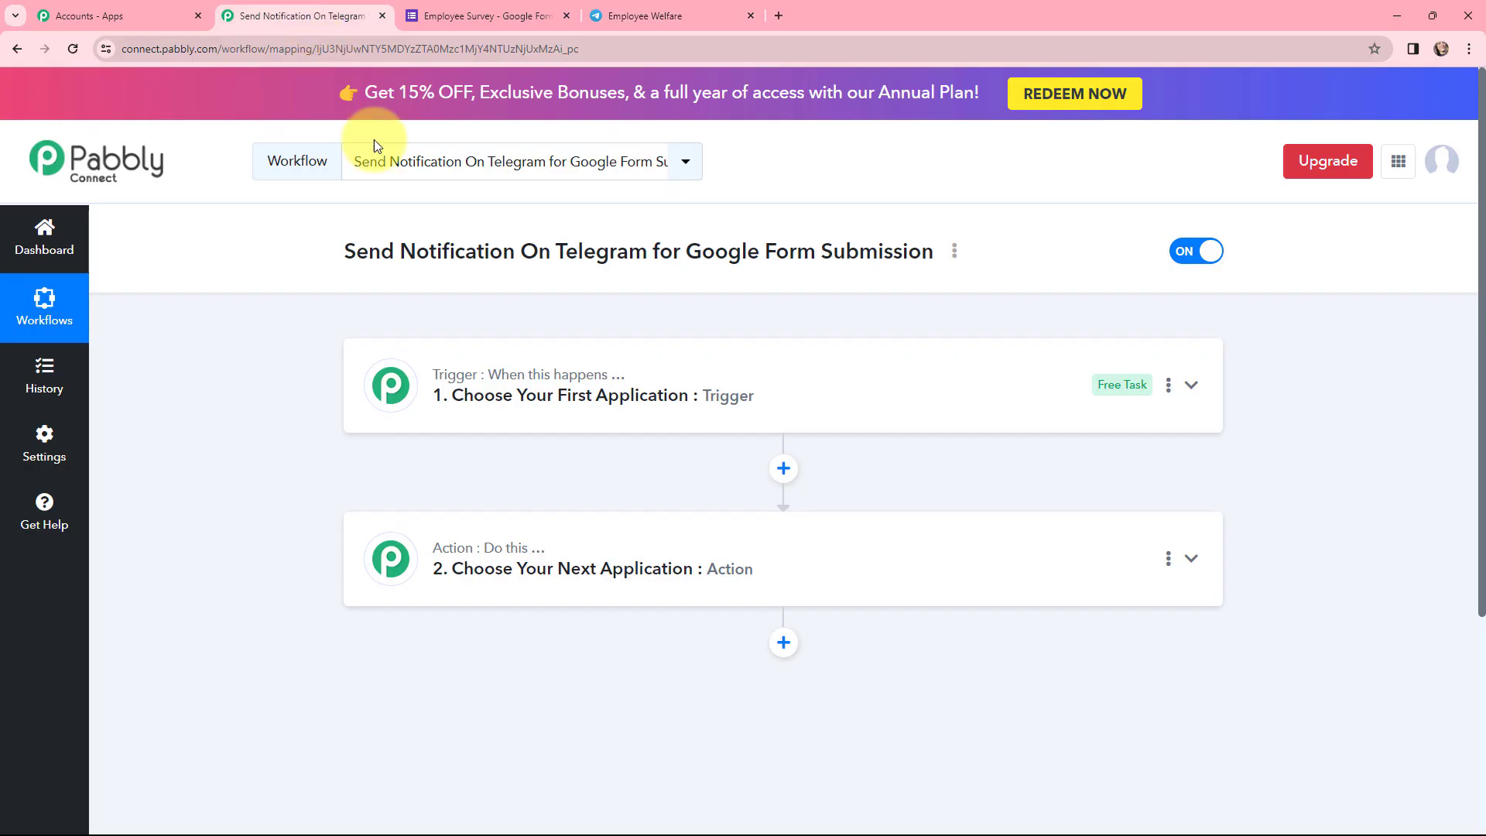
# Set the workflow's trigger application to Google Forms with the trigger event New Response Received
pyautogui.click(463, 377)
pyautogui.click(545, 501)
pyautogui.write('goo')
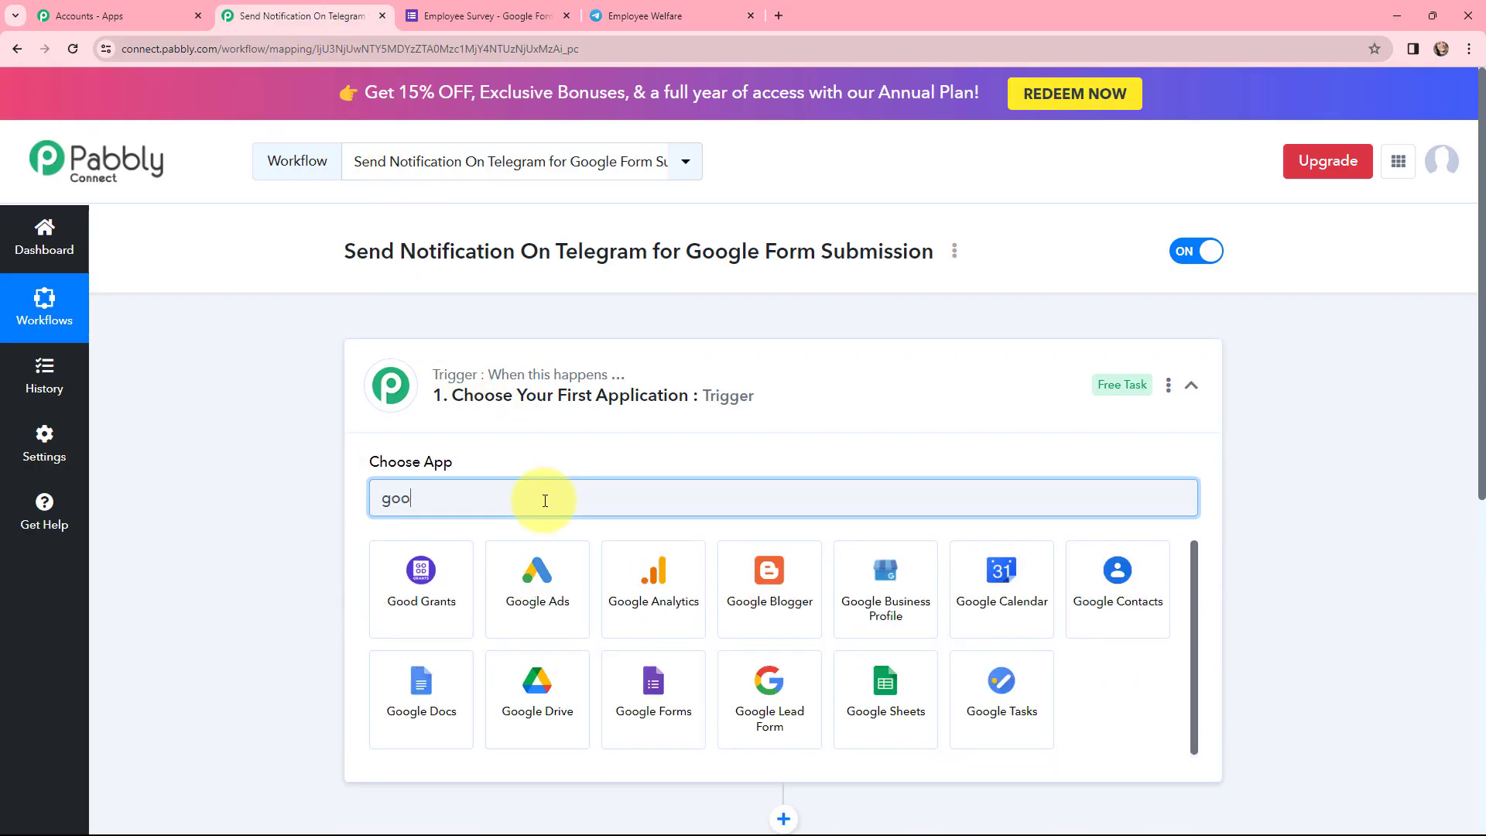
pyautogui.write('gle f')
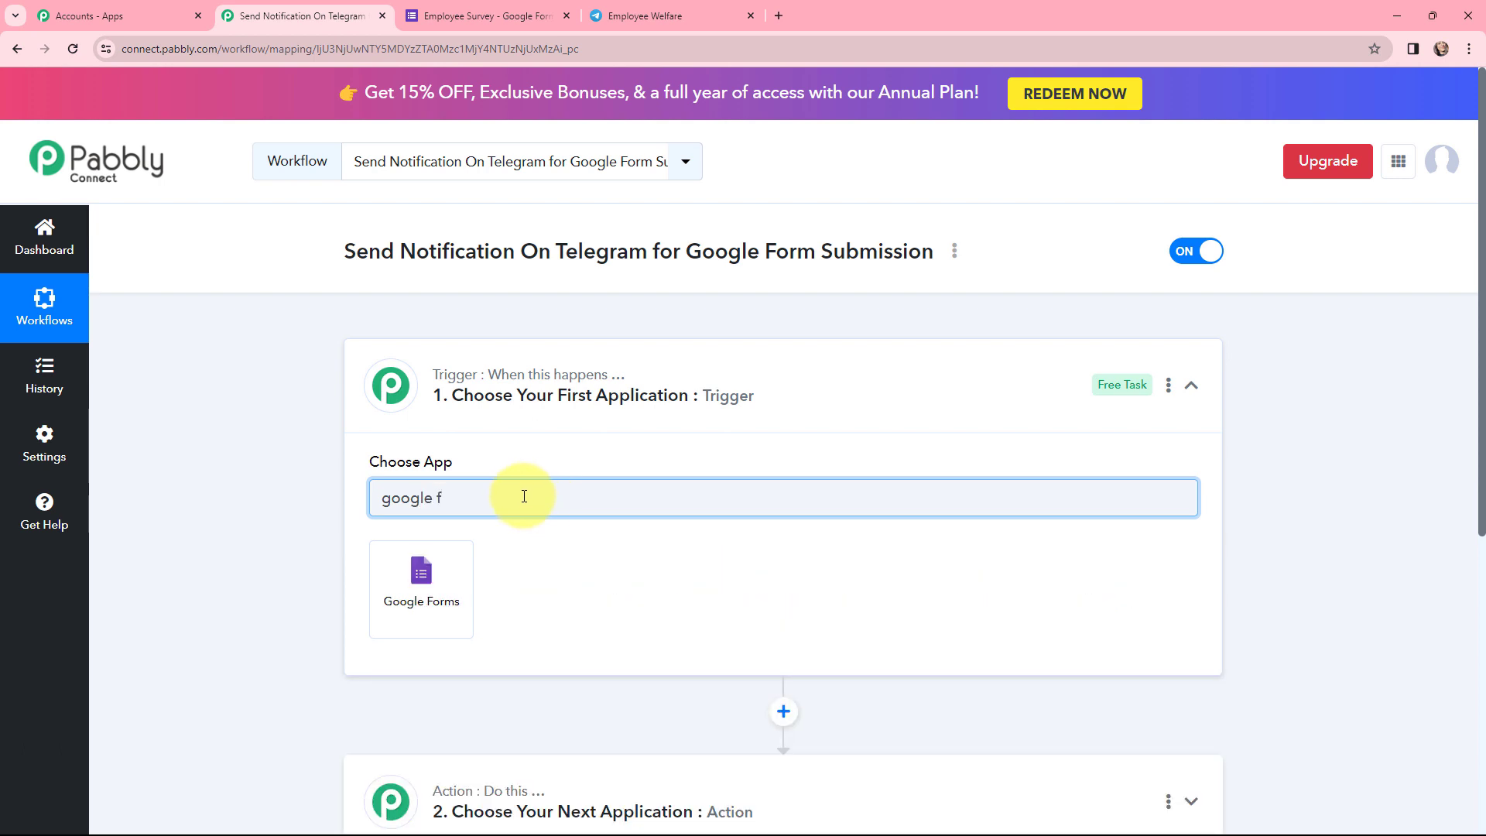
pyautogui.click(438, 577)
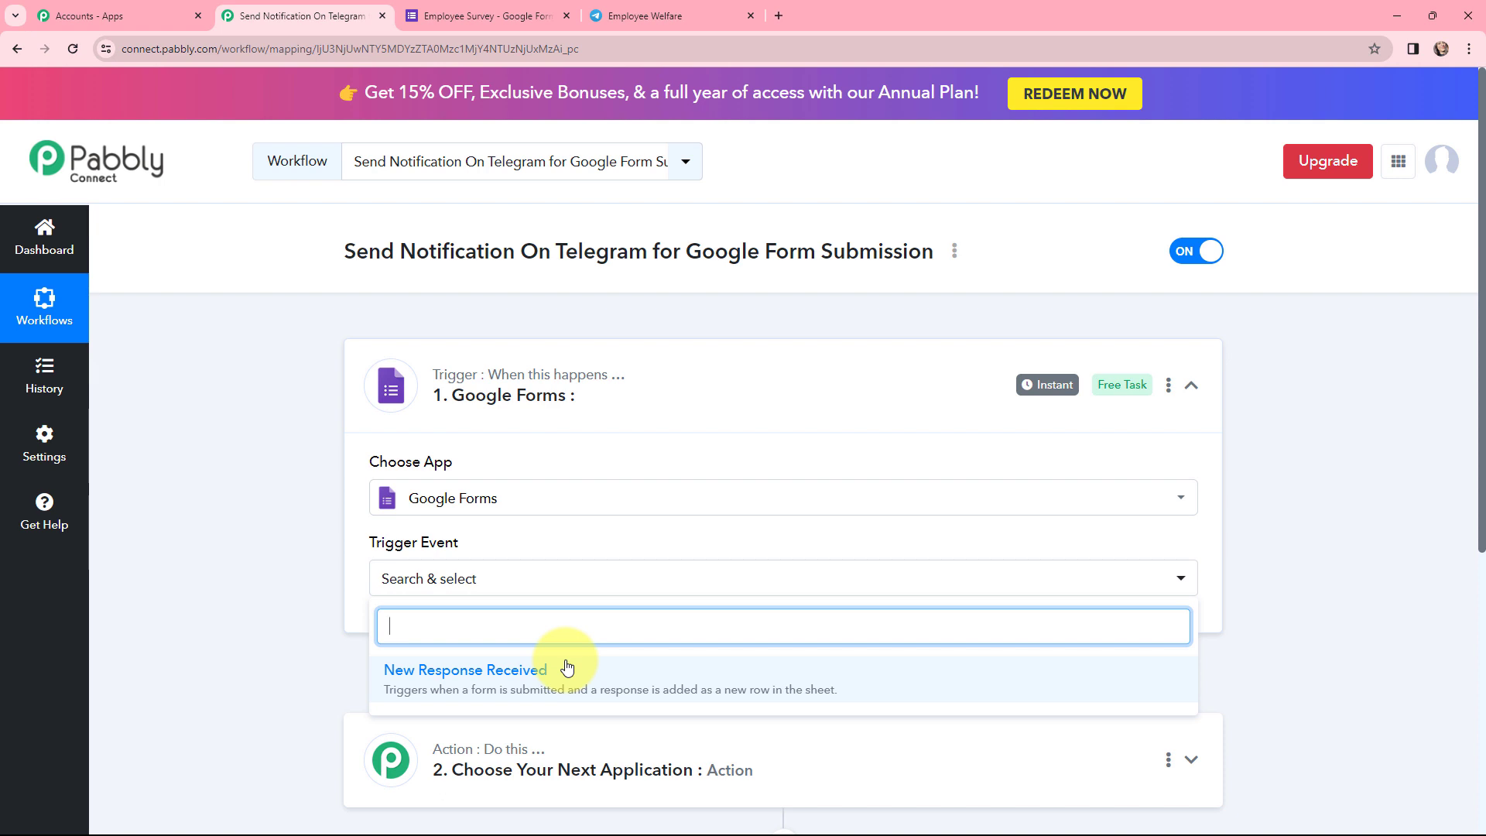
pyautogui.click(567, 667)
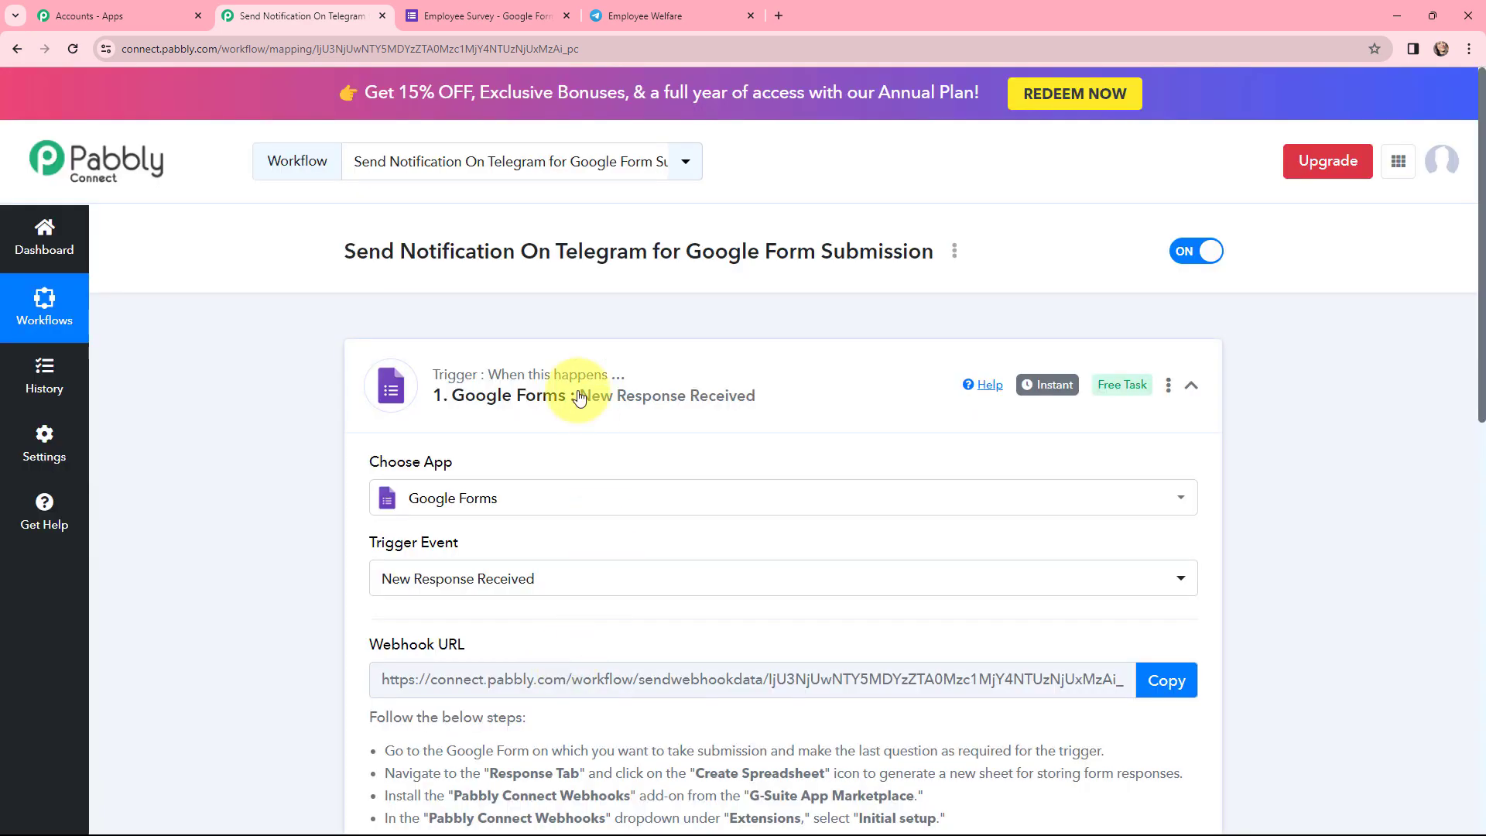
# Set the workflow's action application to Telegram Bot with the action event Send a Text Message or Reply, and collapse the action
pyautogui.click(581, 572)
pyautogui.scroll(-3, 541, 541)
pyautogui.click(520, 400)
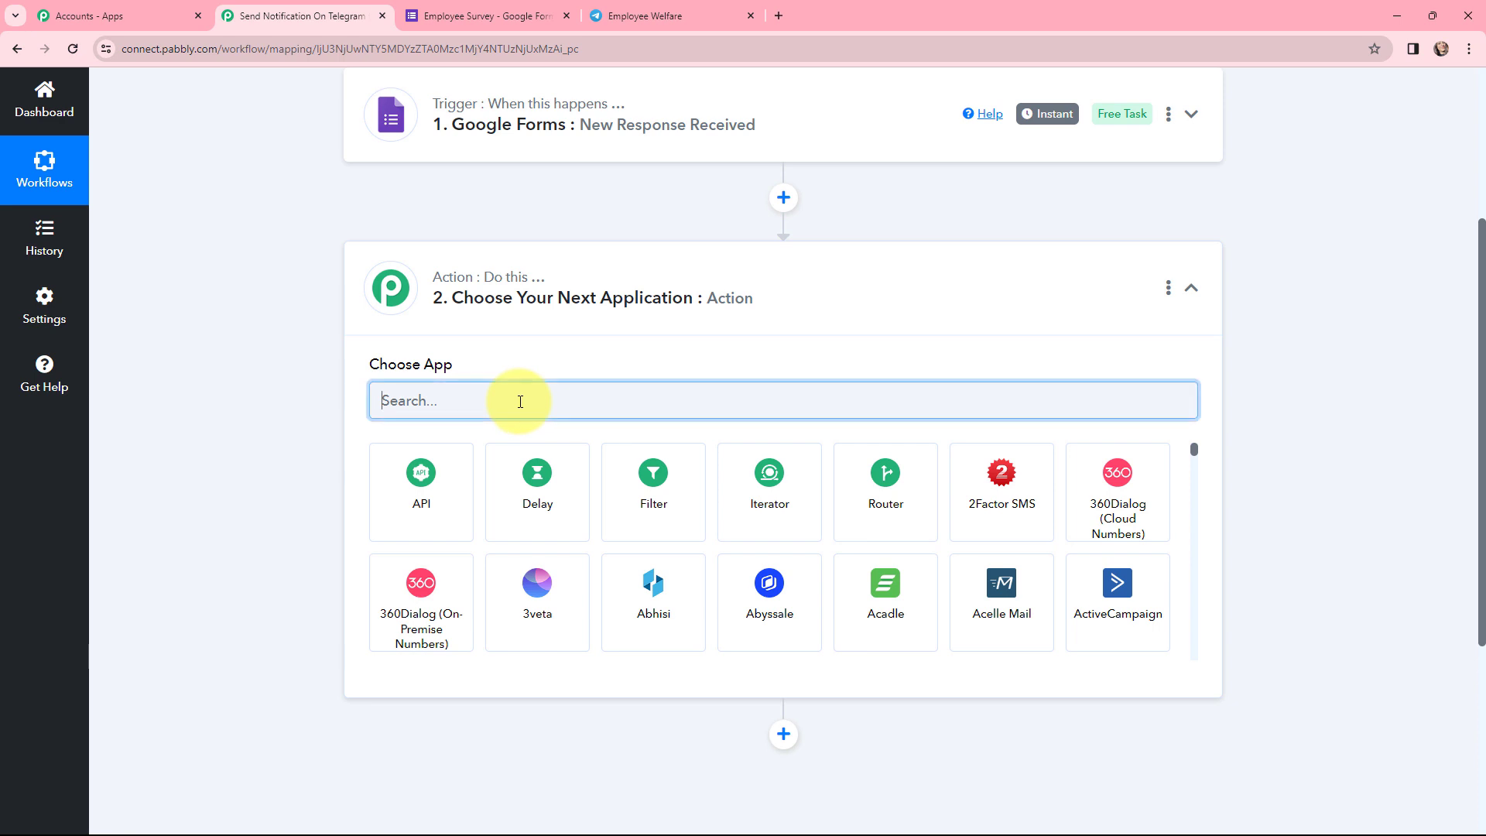
pyautogui.write('te')
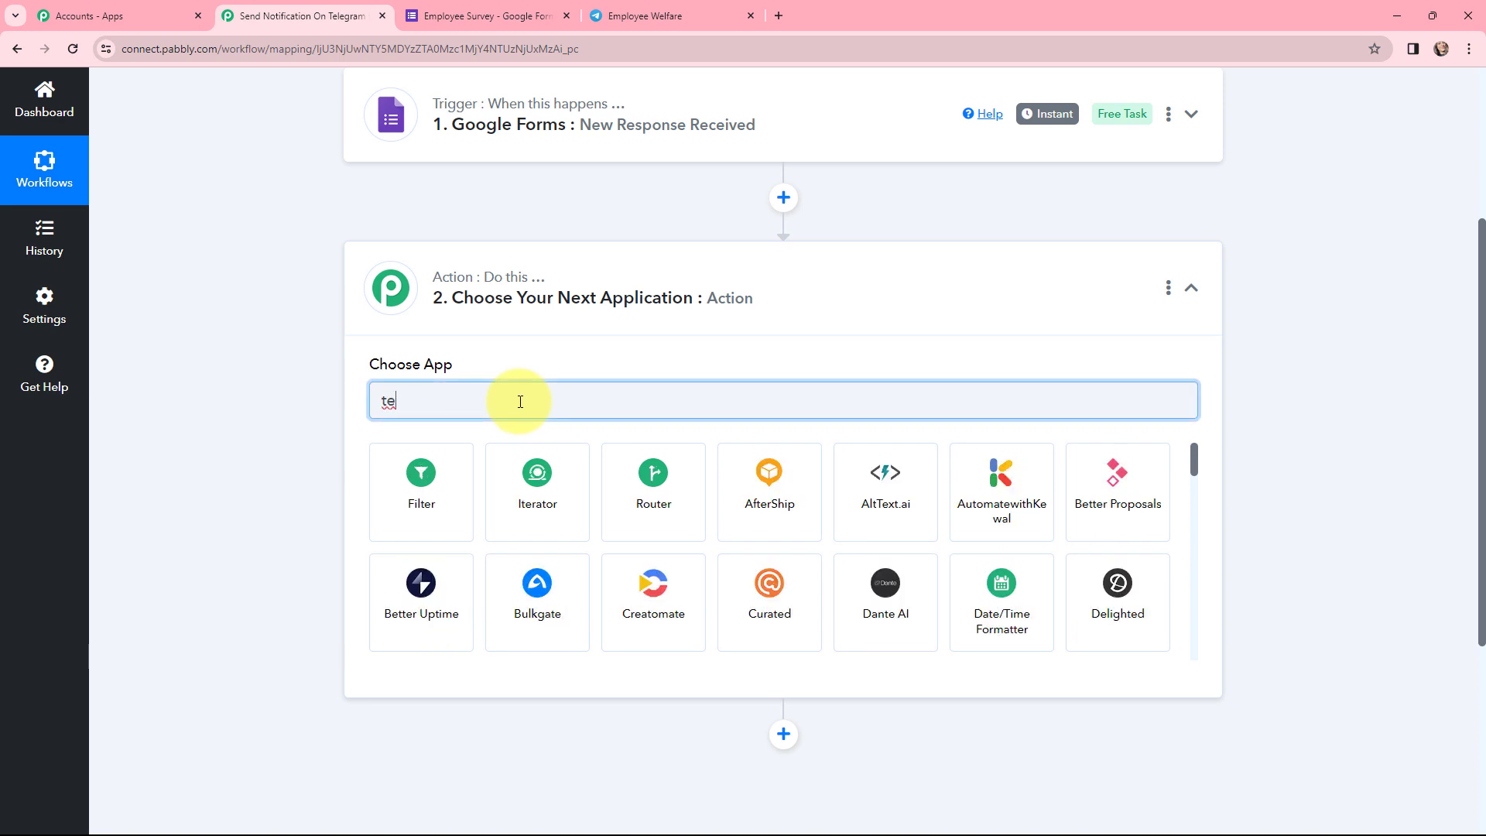
pyautogui.write('le')
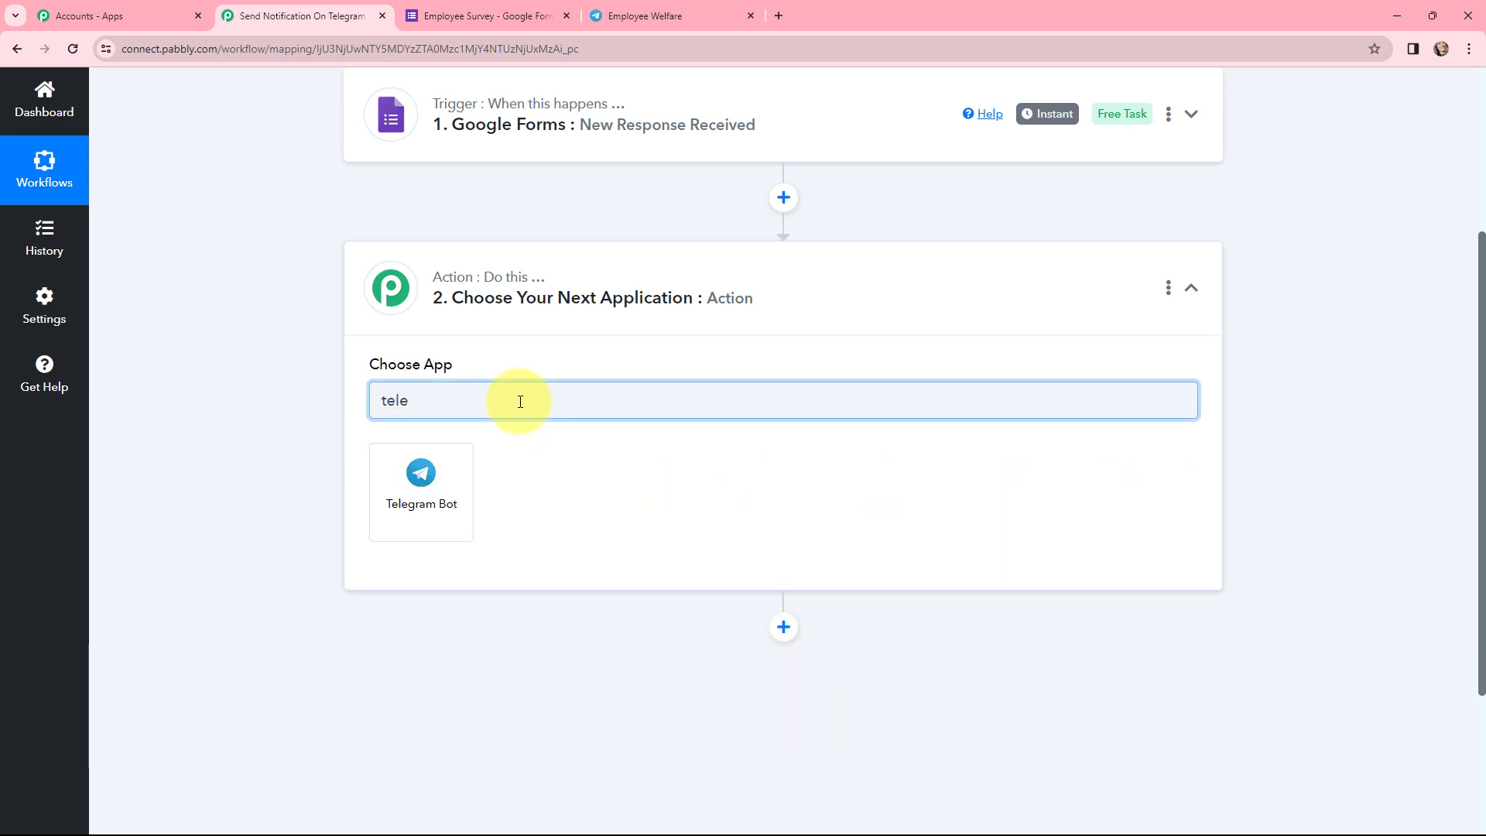
pyautogui.click(416, 476)
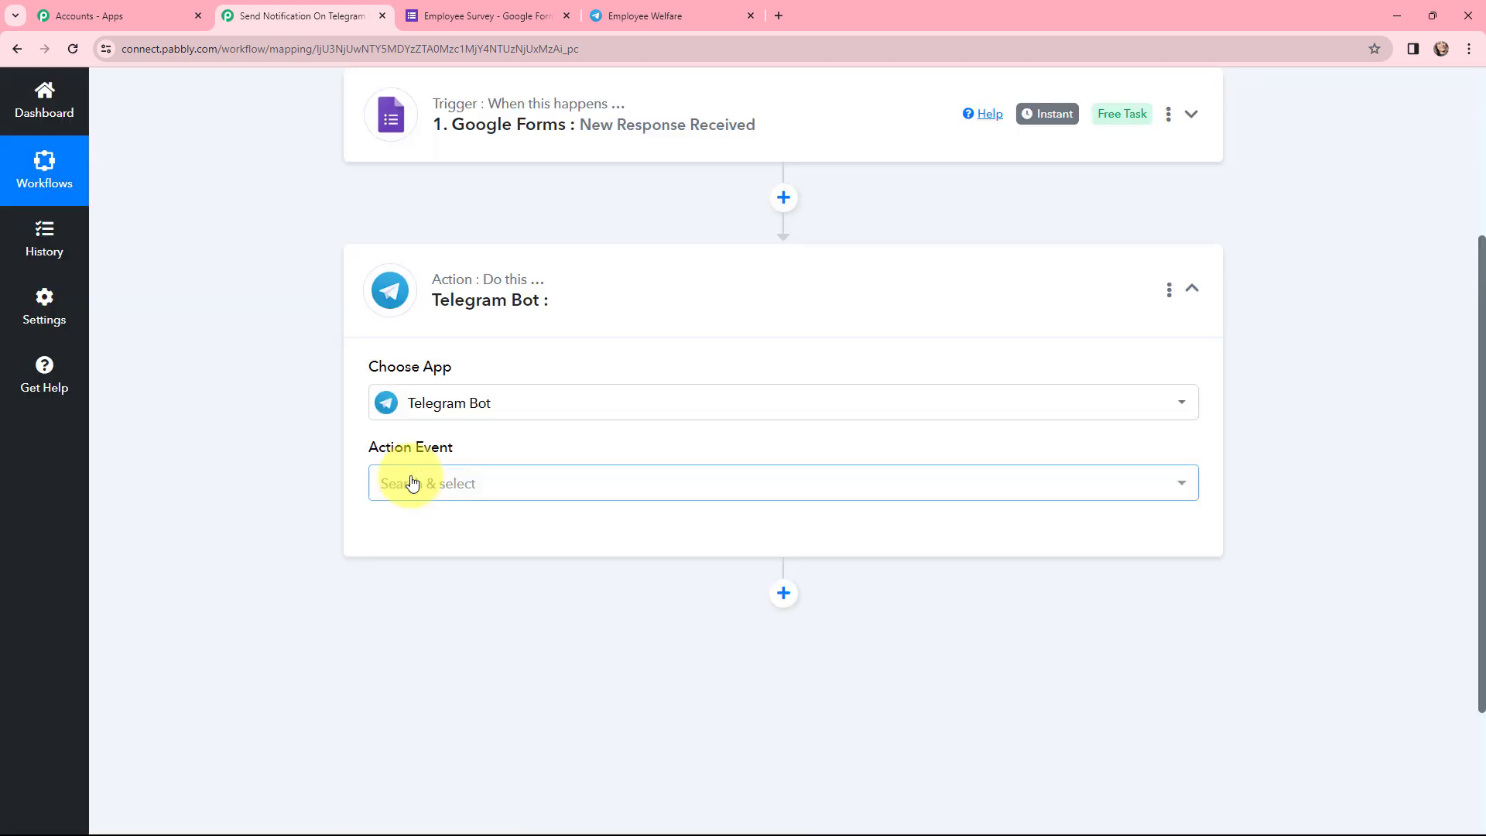
pyautogui.click(451, 484)
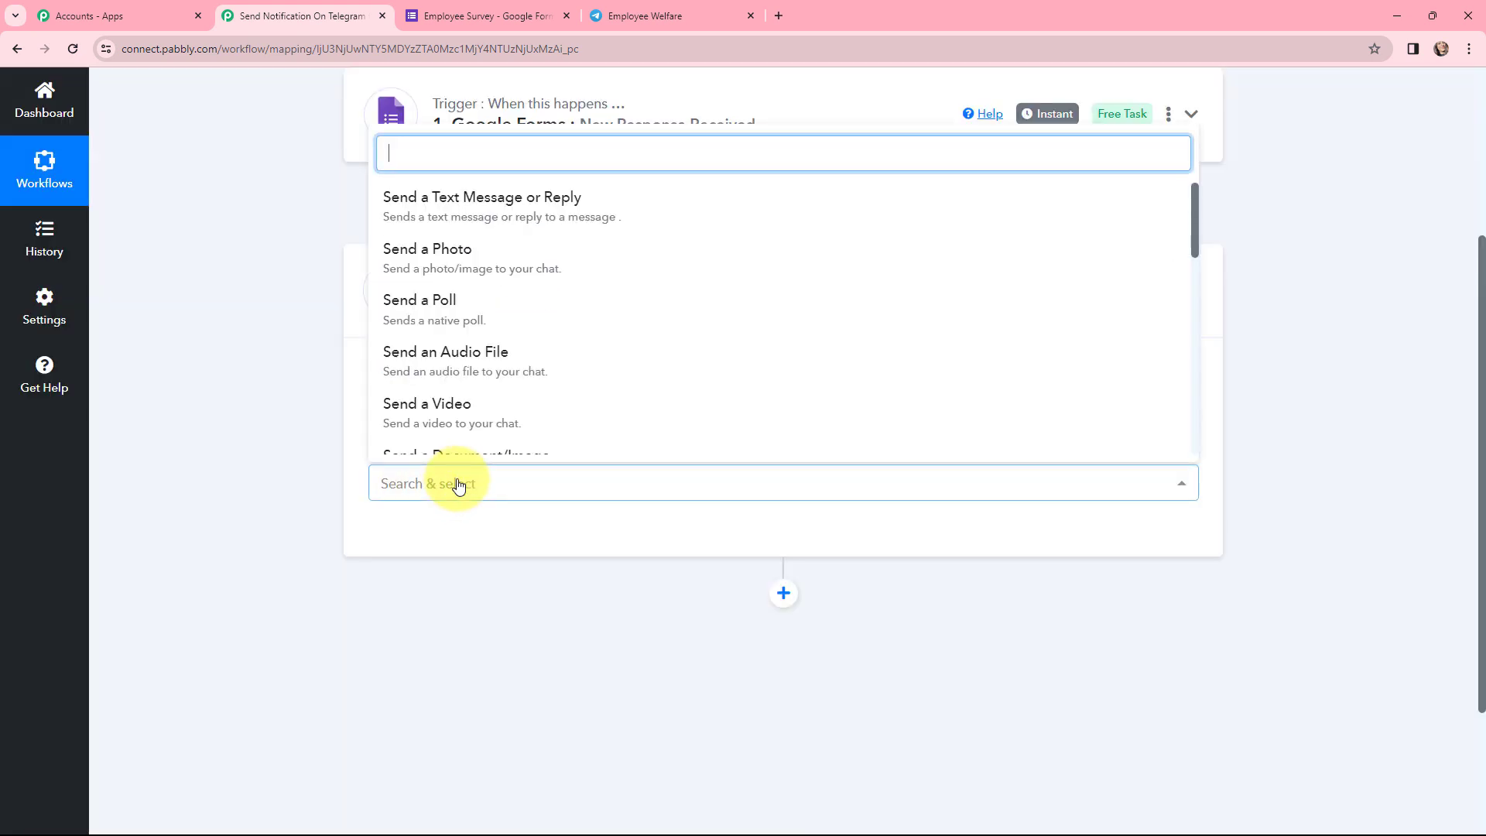
pyautogui.click(556, 209)
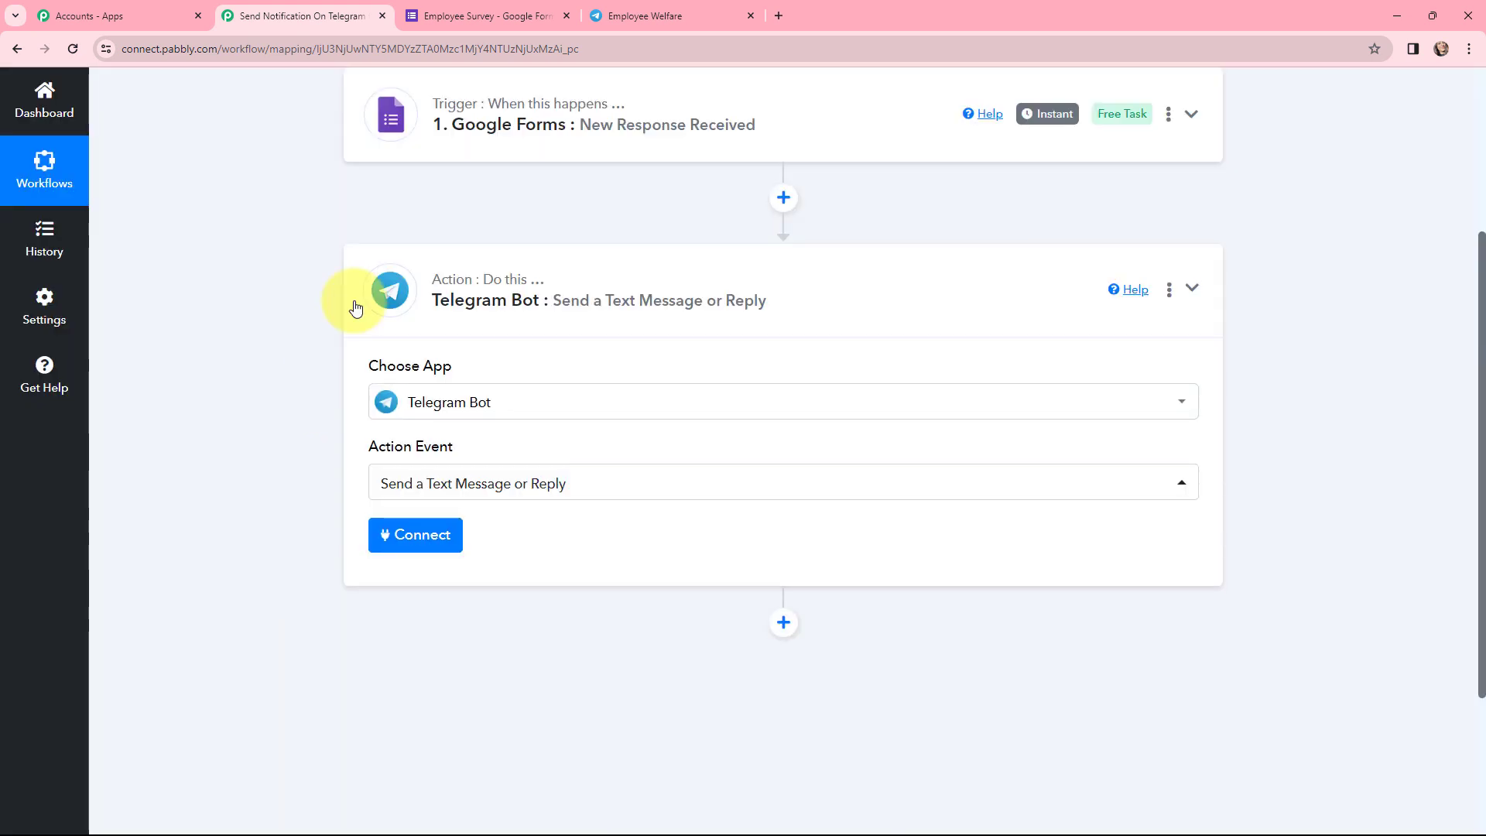
pyautogui.click(355, 308)
pyautogui.scroll(4, 291, 440)
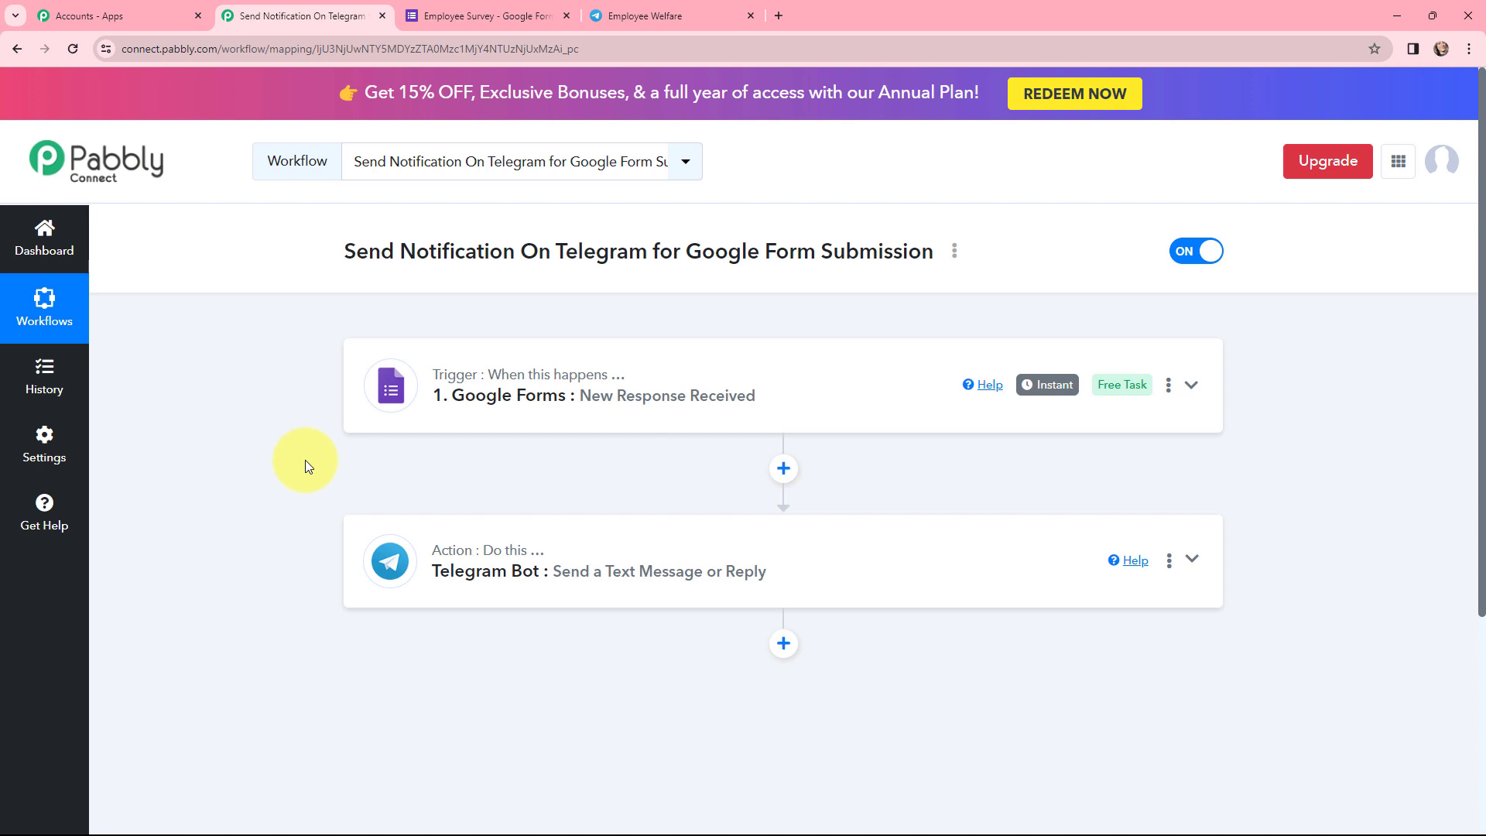
# Consult the trigger's webhook instructions, and link the Employee Survey form's responses to a new spreadsheet named "Employee Survey (Responses)"
pyautogui.click(393, 386)
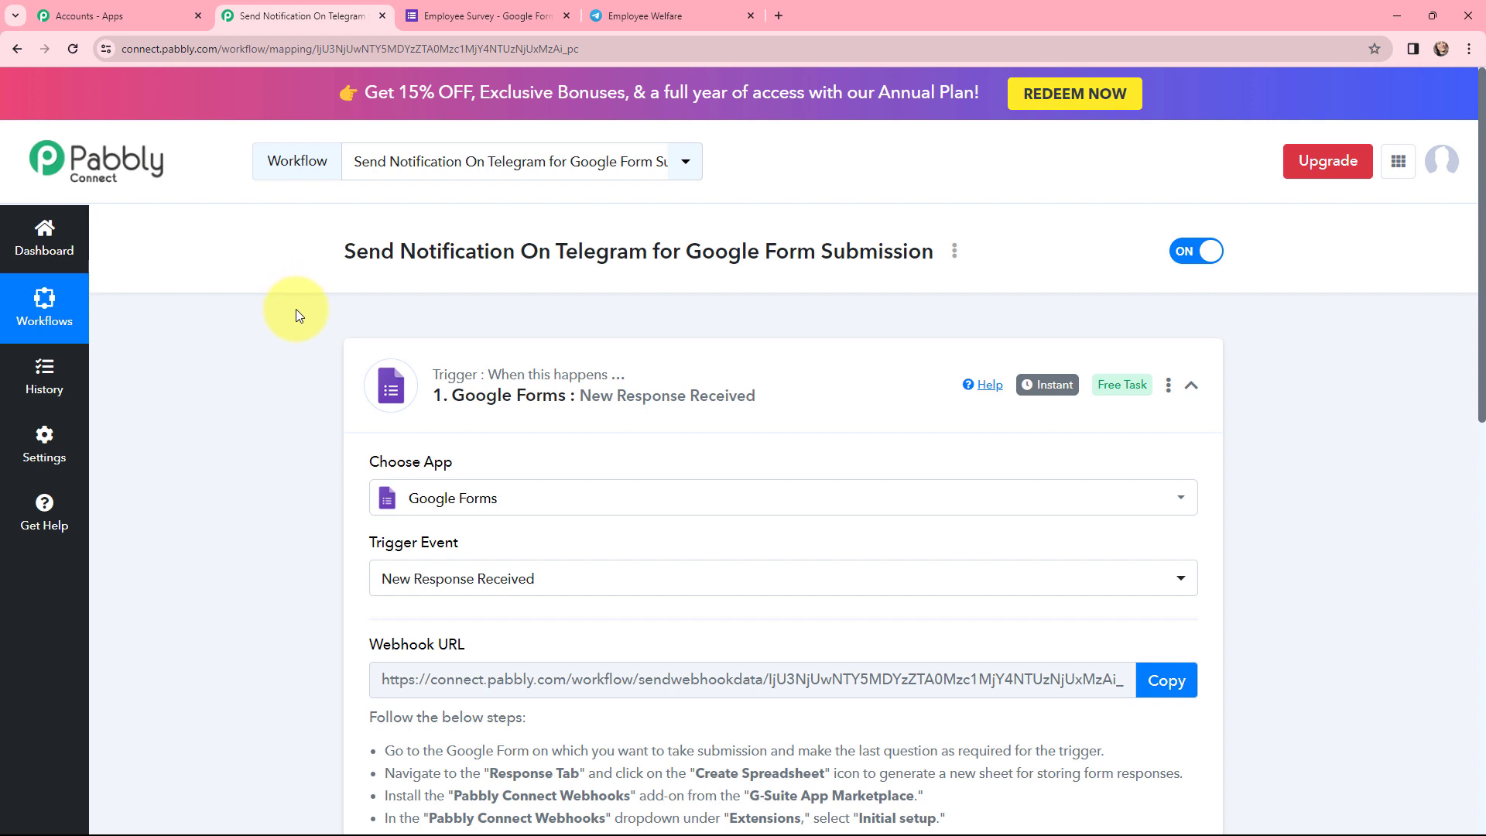
pyautogui.scroll(-3, 296, 308)
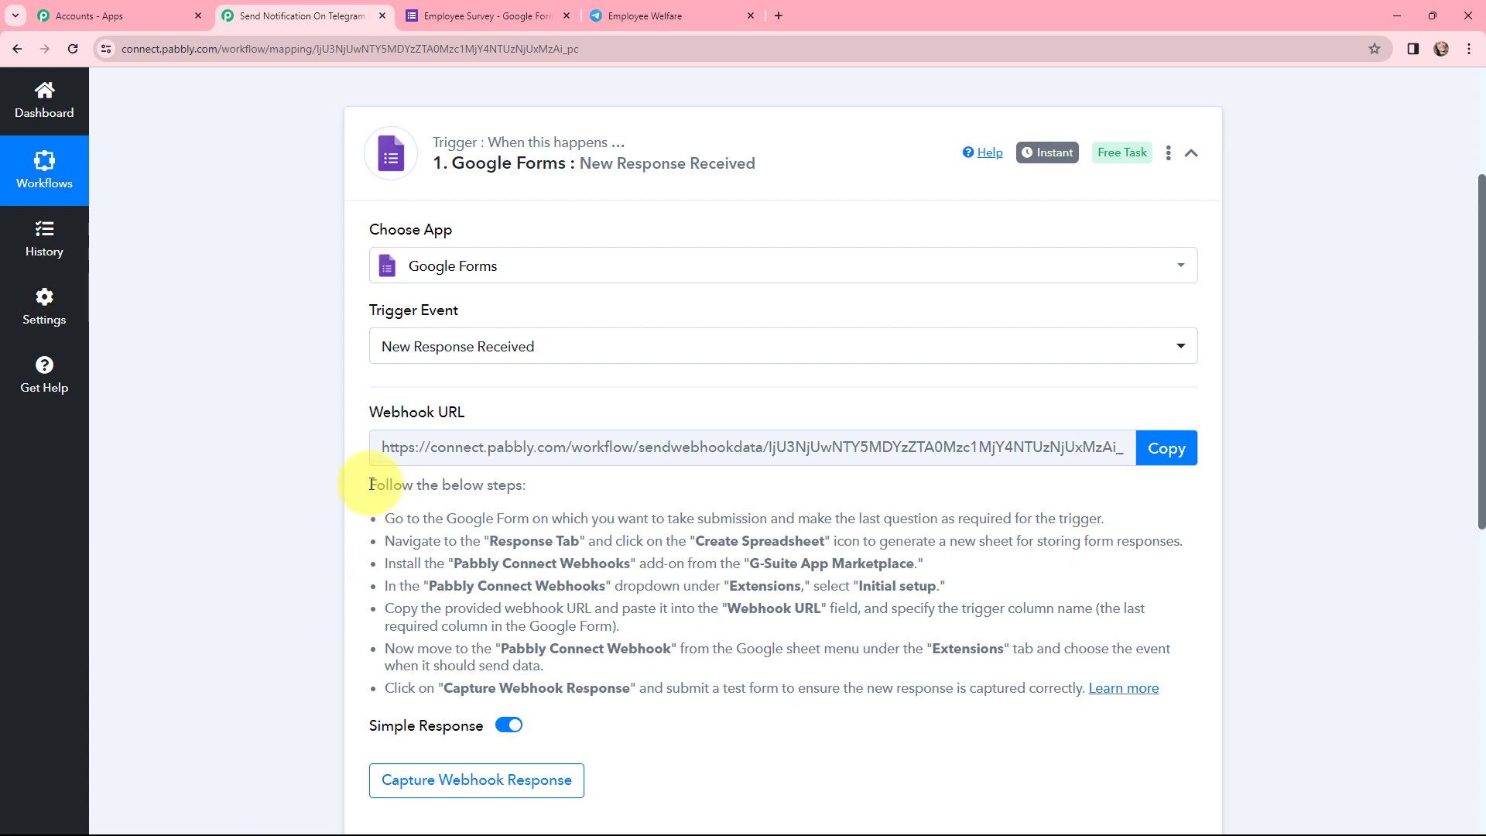
pyautogui.click(452, 12)
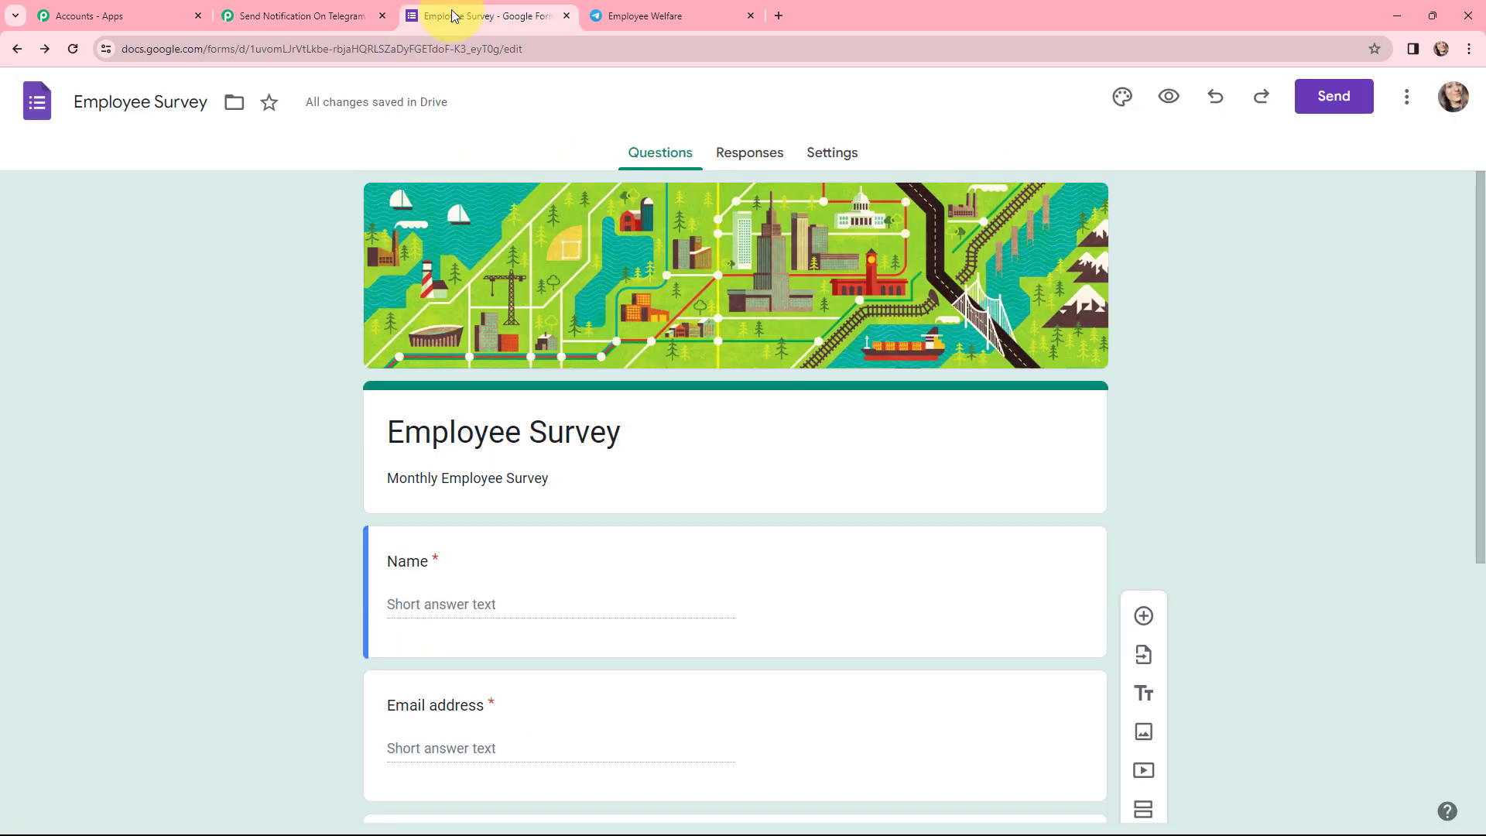
pyautogui.click(757, 154)
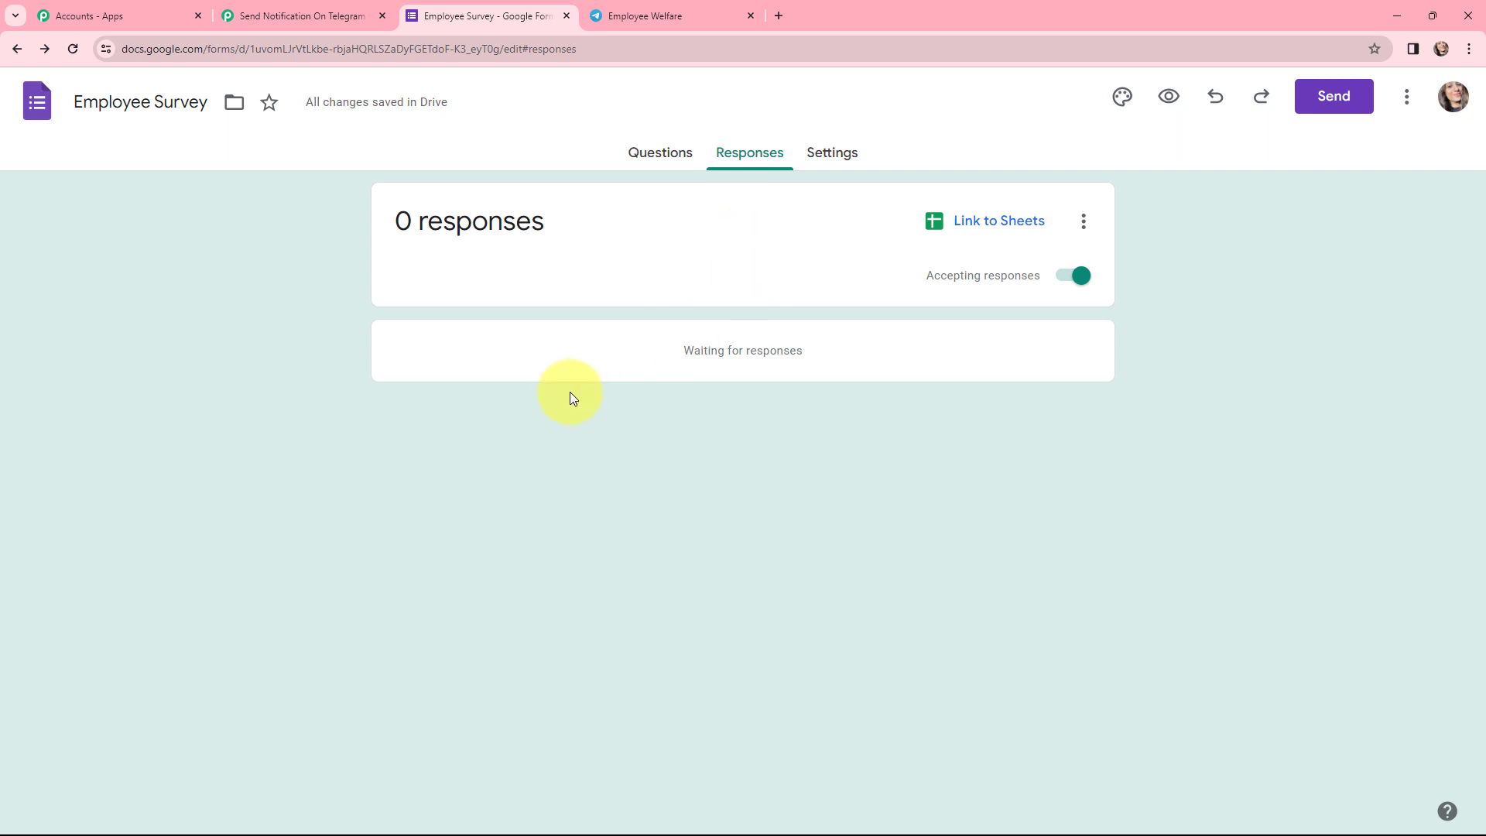
pyautogui.click(972, 226)
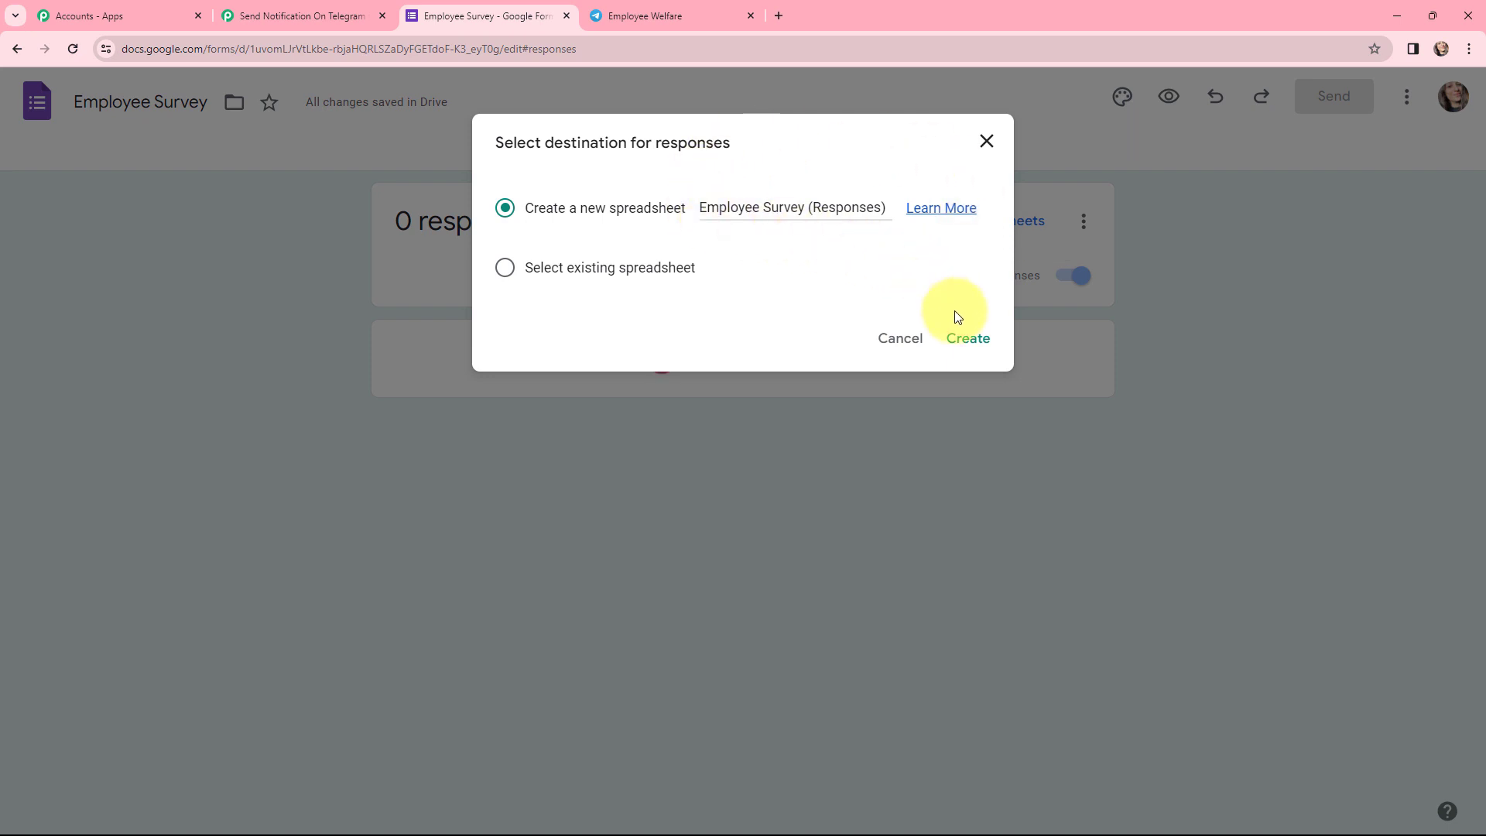
pyautogui.click(962, 345)
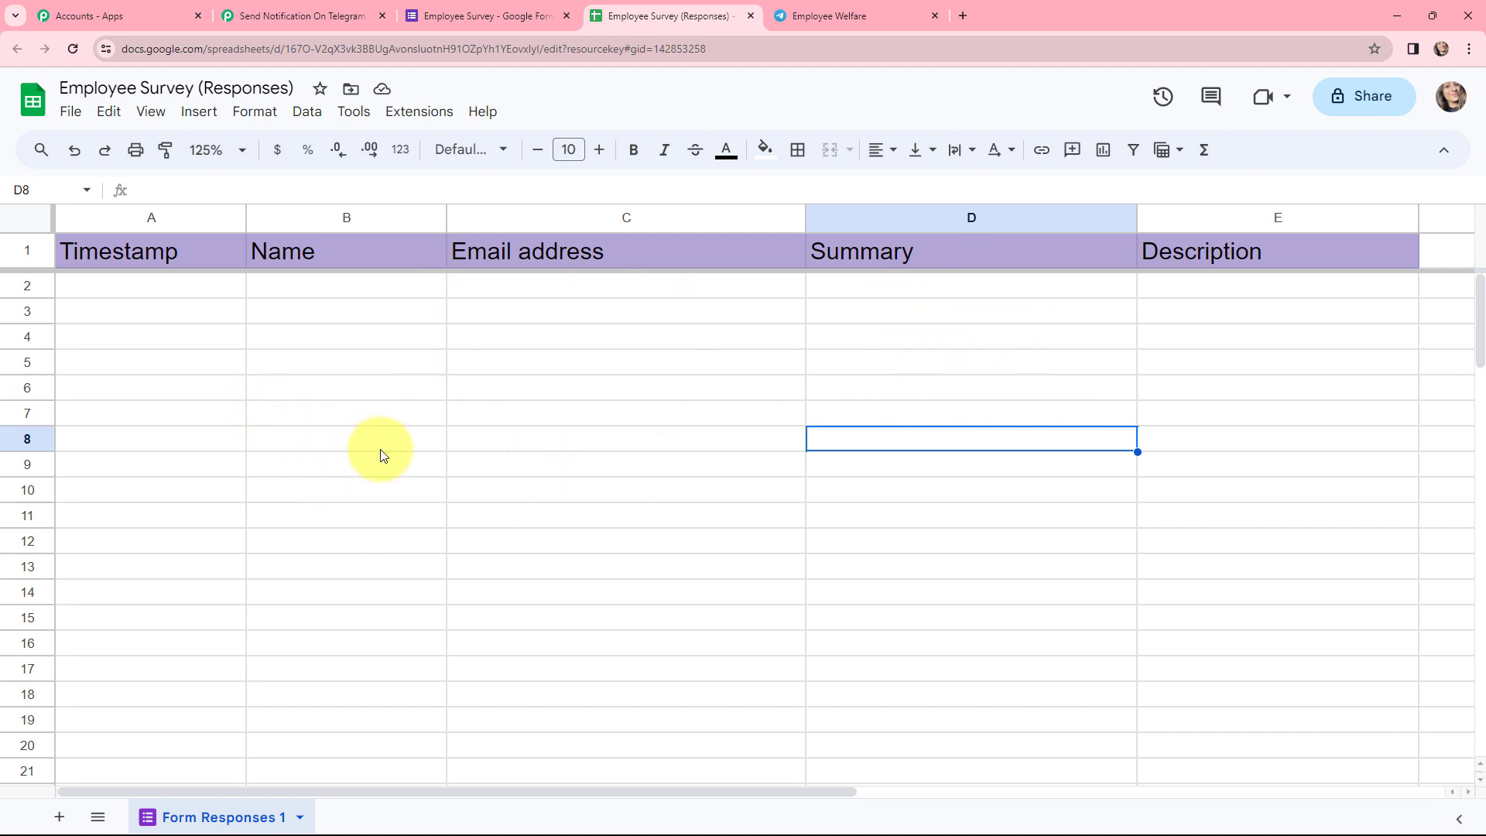
# Search the Google Workspace Marketplace from the responses sheet for the Pabbly Connect Webhooks add-on
pyautogui.click(414, 114)
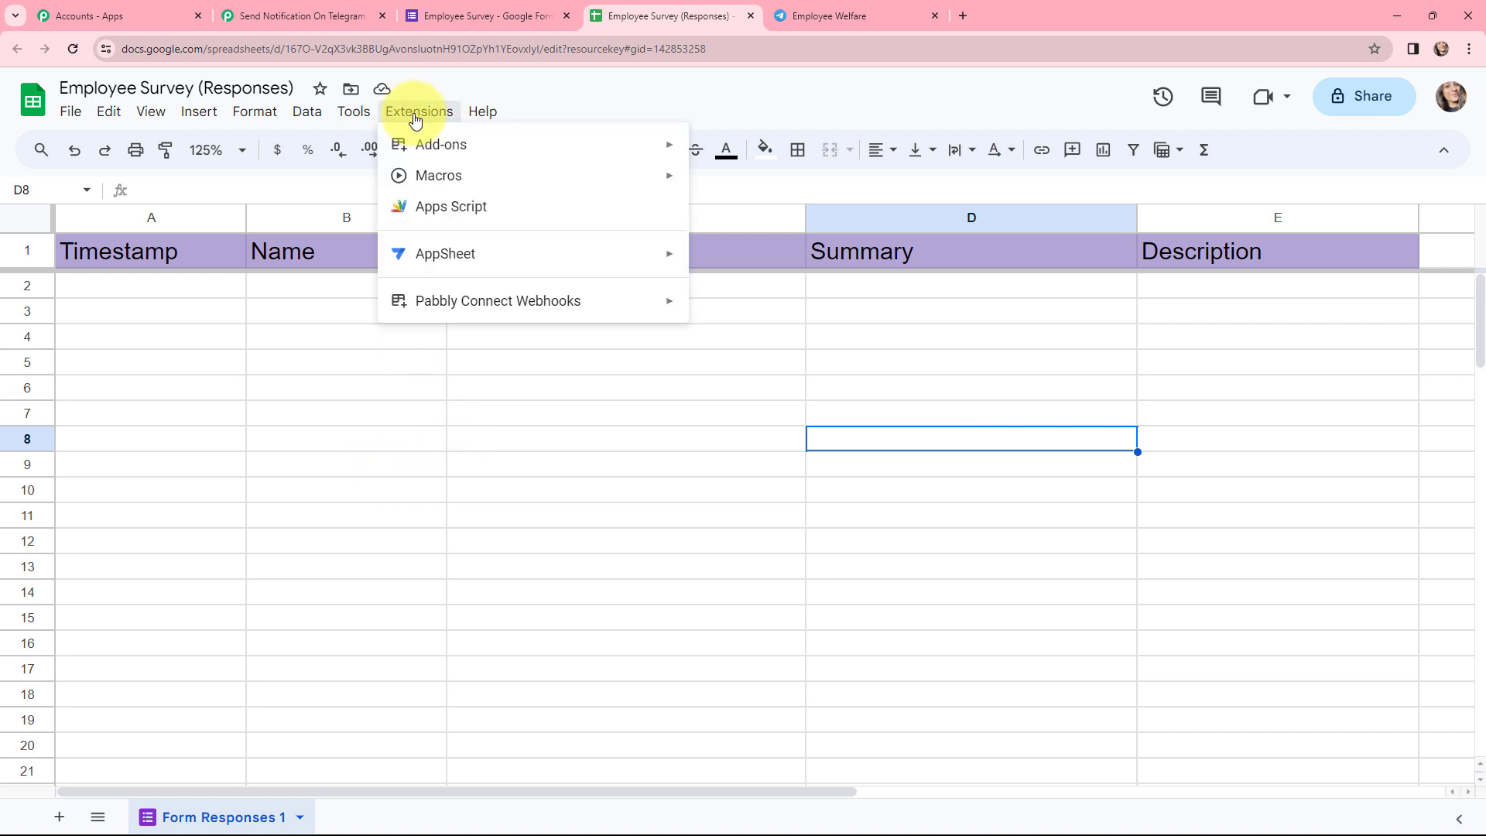
pyautogui.moveTo(443, 301)
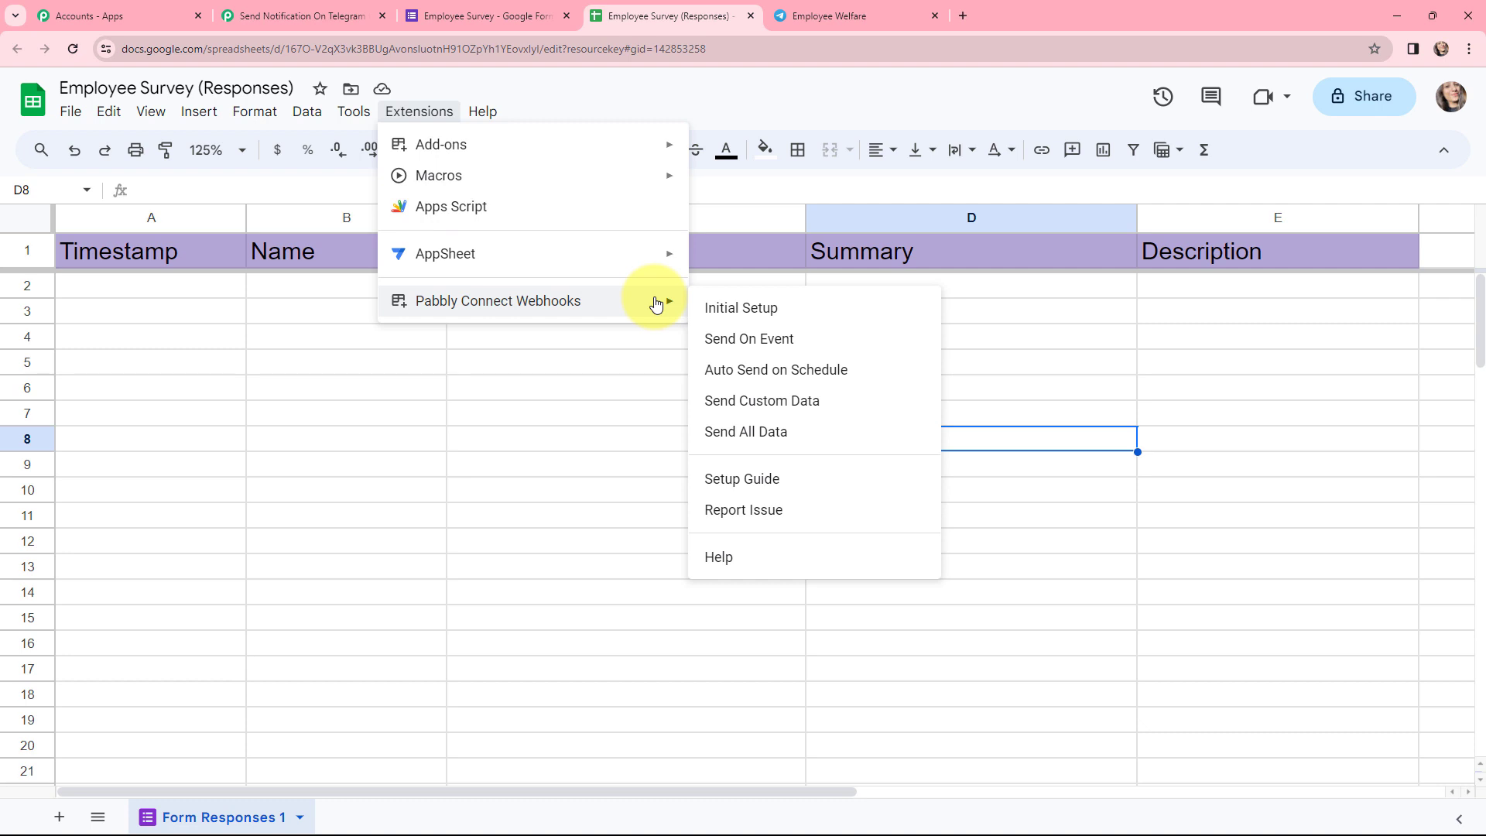
pyautogui.moveTo(658, 144)
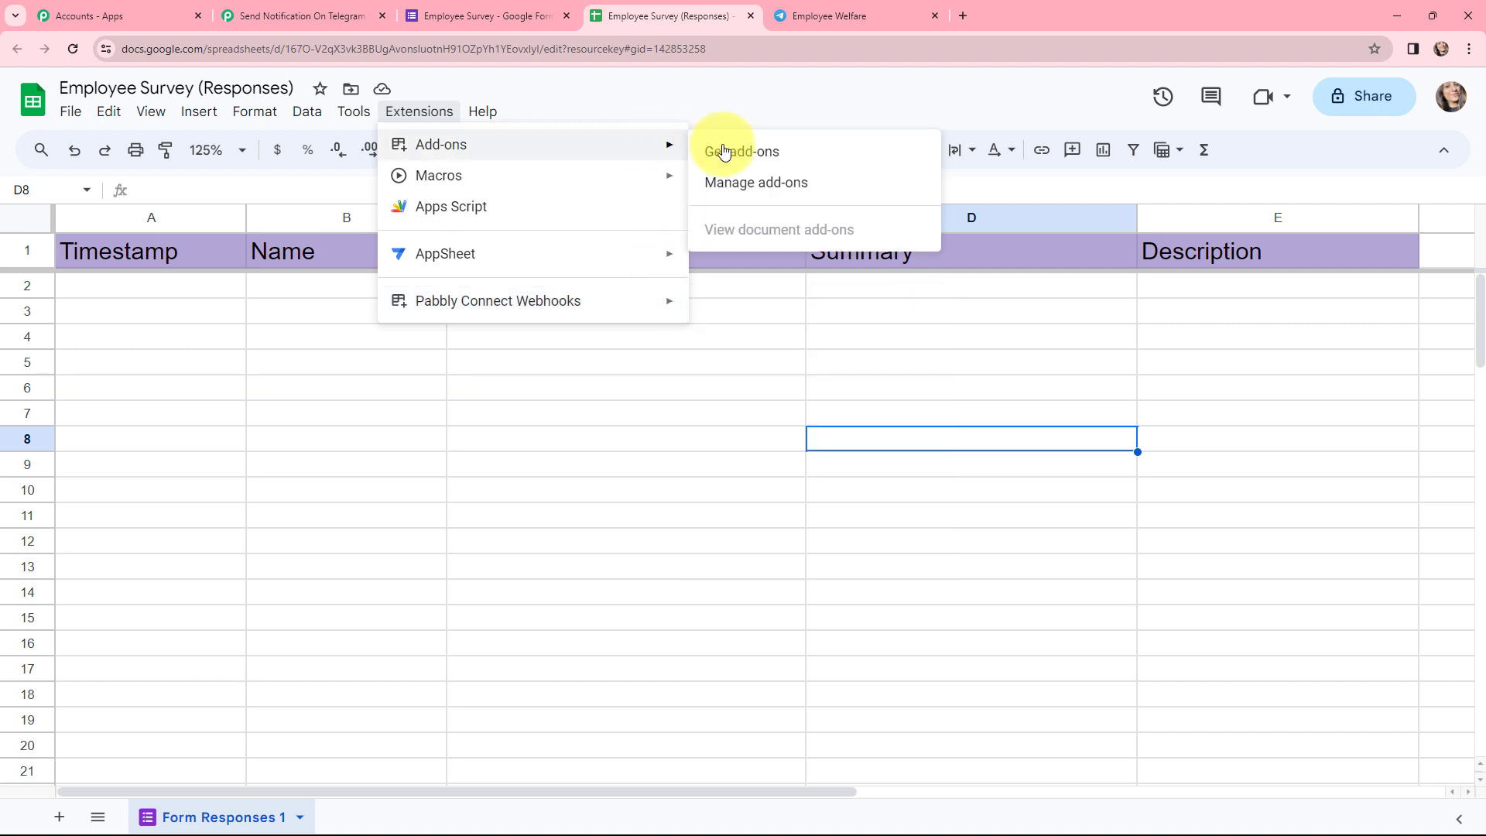
pyautogui.click(725, 152)
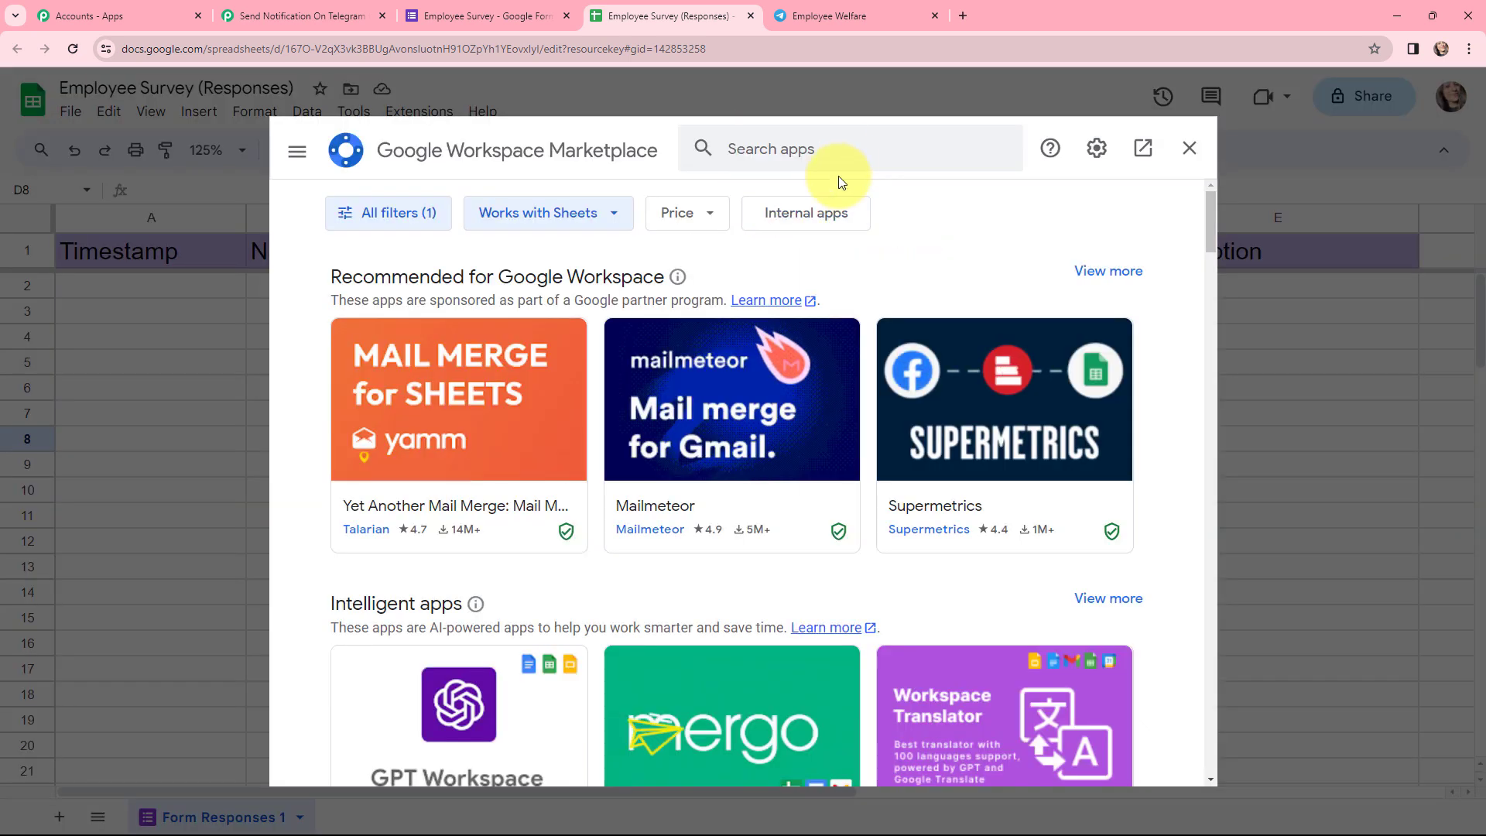
pyautogui.click(835, 145)
pyautogui.write('pabbly')
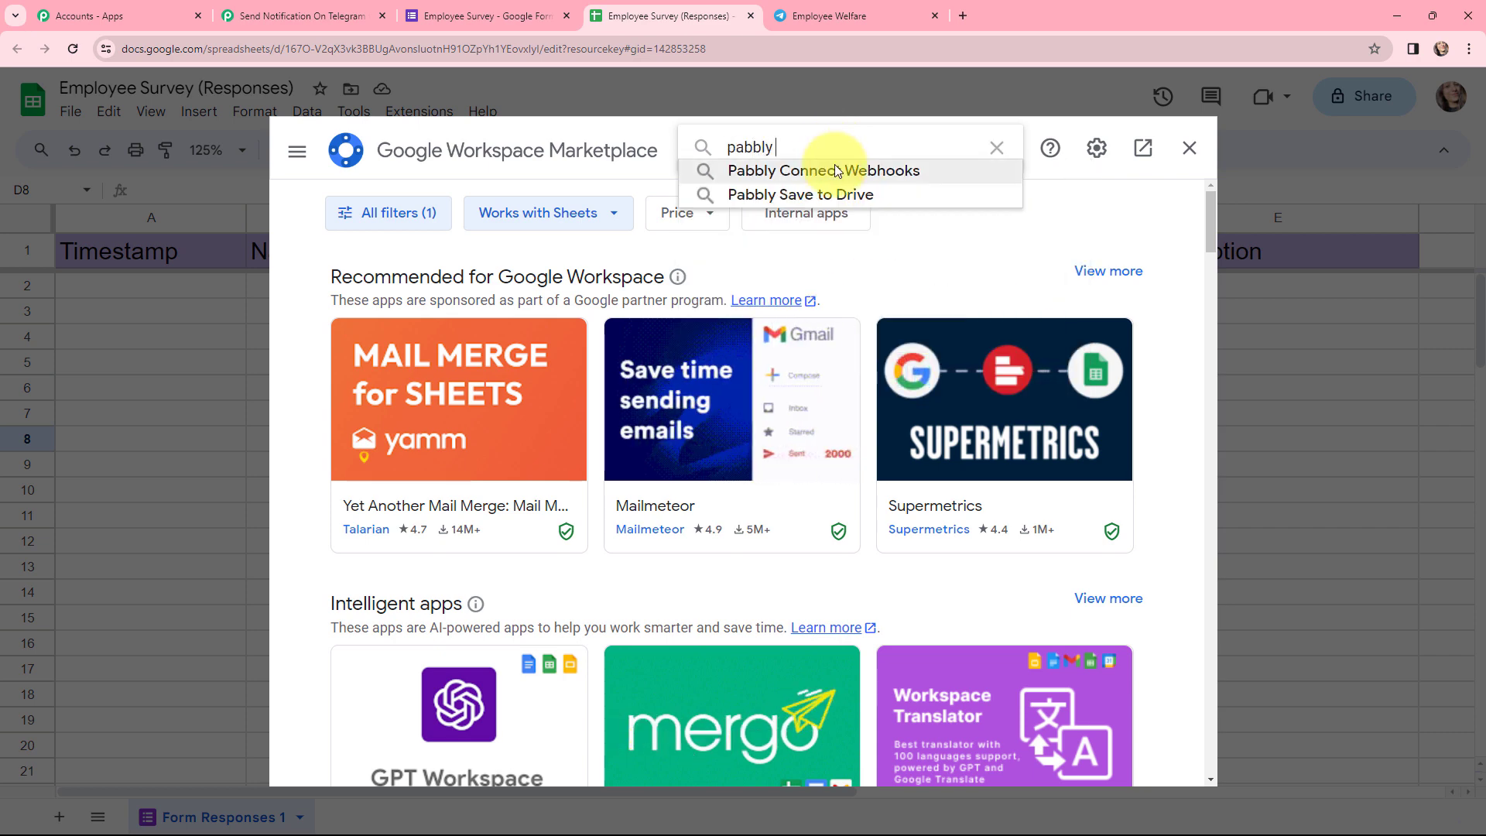
pyautogui.click(835, 167)
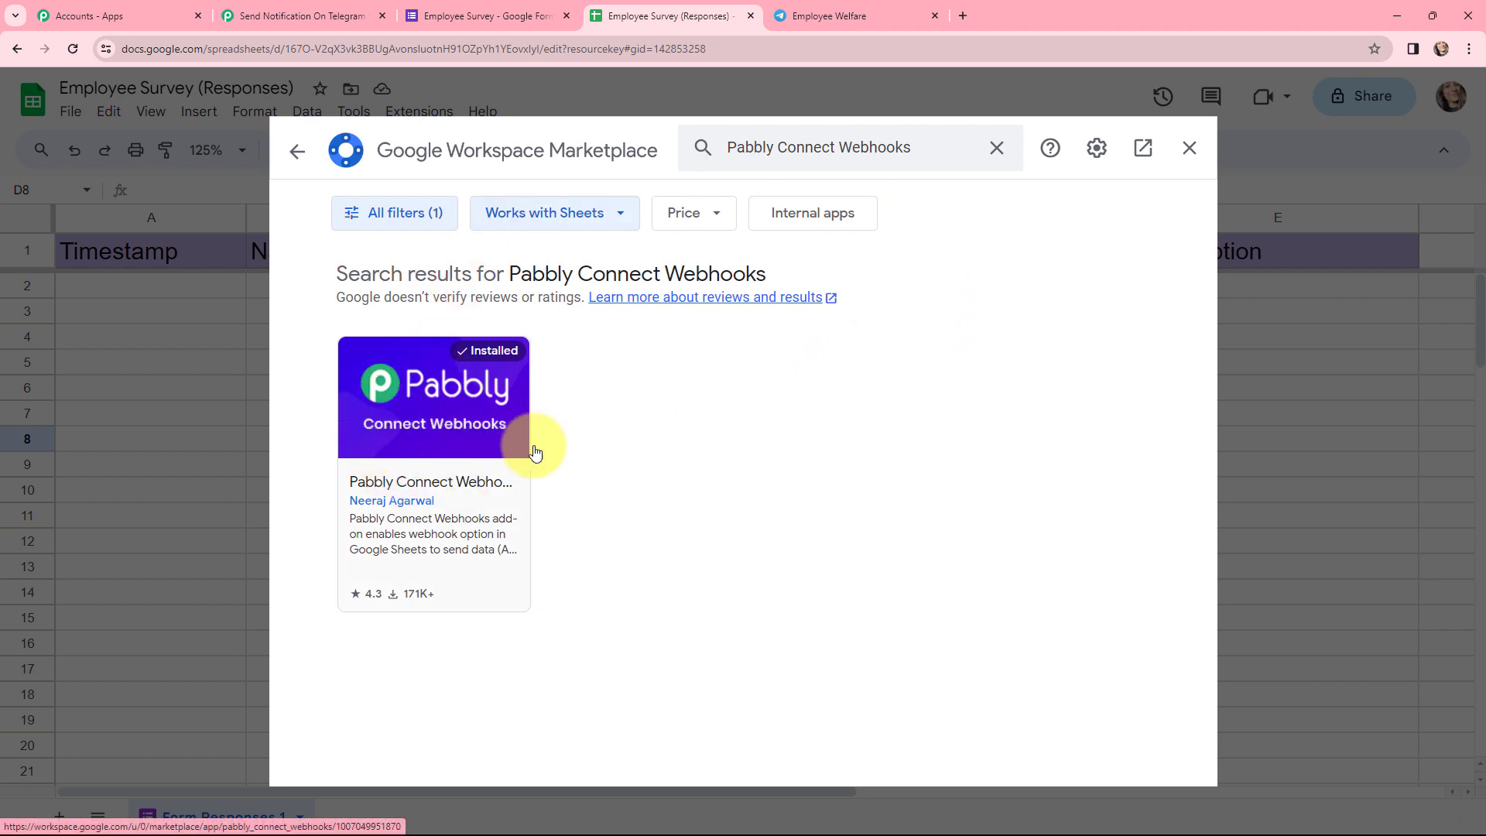
# Close the marketplace, open the Pabbly Connect Webhooks Initial Setup for the responses sheet, and paste the workflow trigger's webhook URL into it
pyautogui.click(1189, 154)
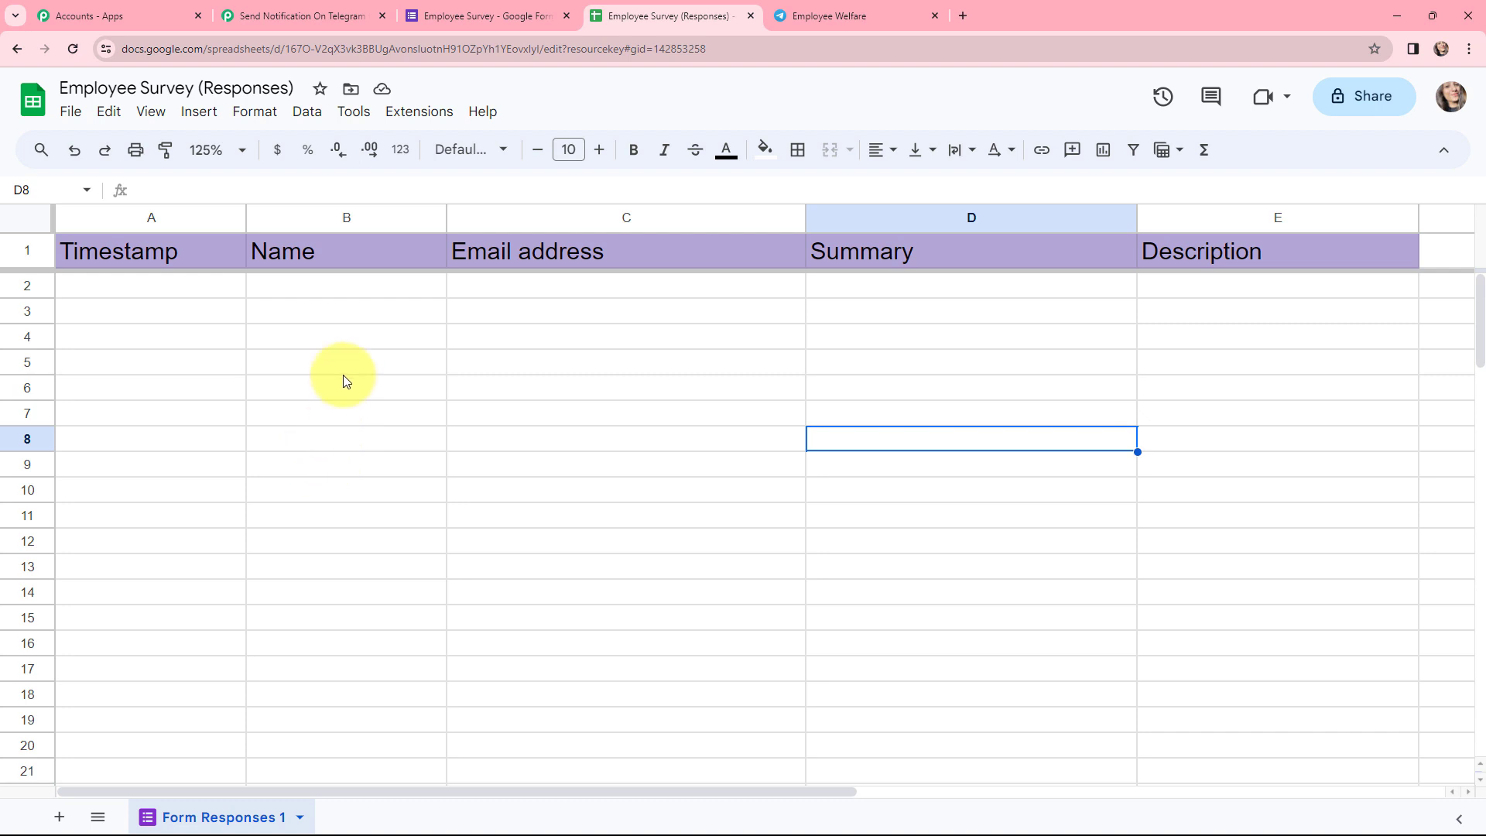
pyautogui.click(422, 111)
pyautogui.moveTo(452, 304)
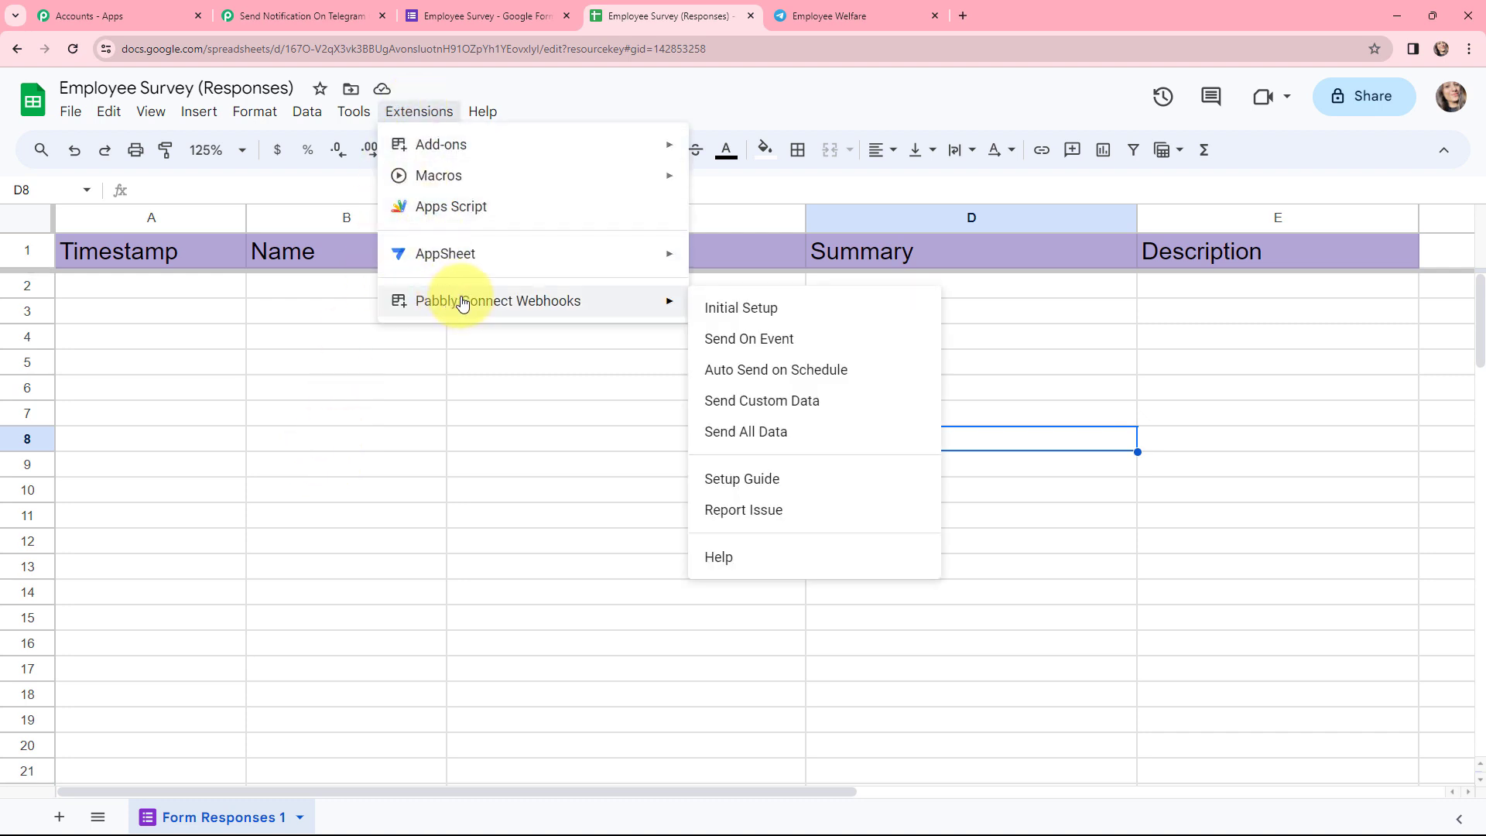
pyautogui.click(755, 316)
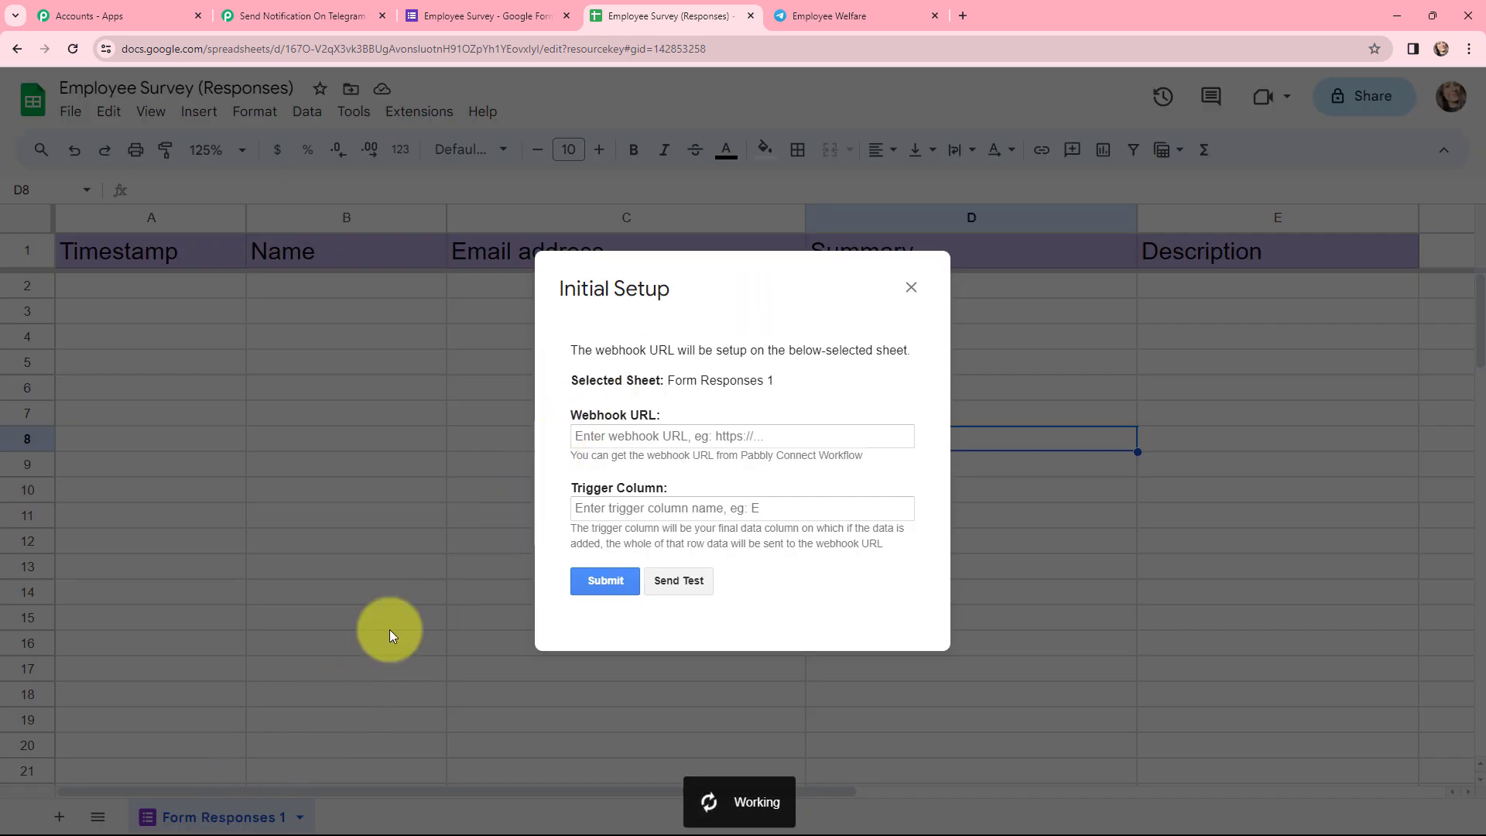
pyautogui.click(318, 6)
pyautogui.click(1183, 448)
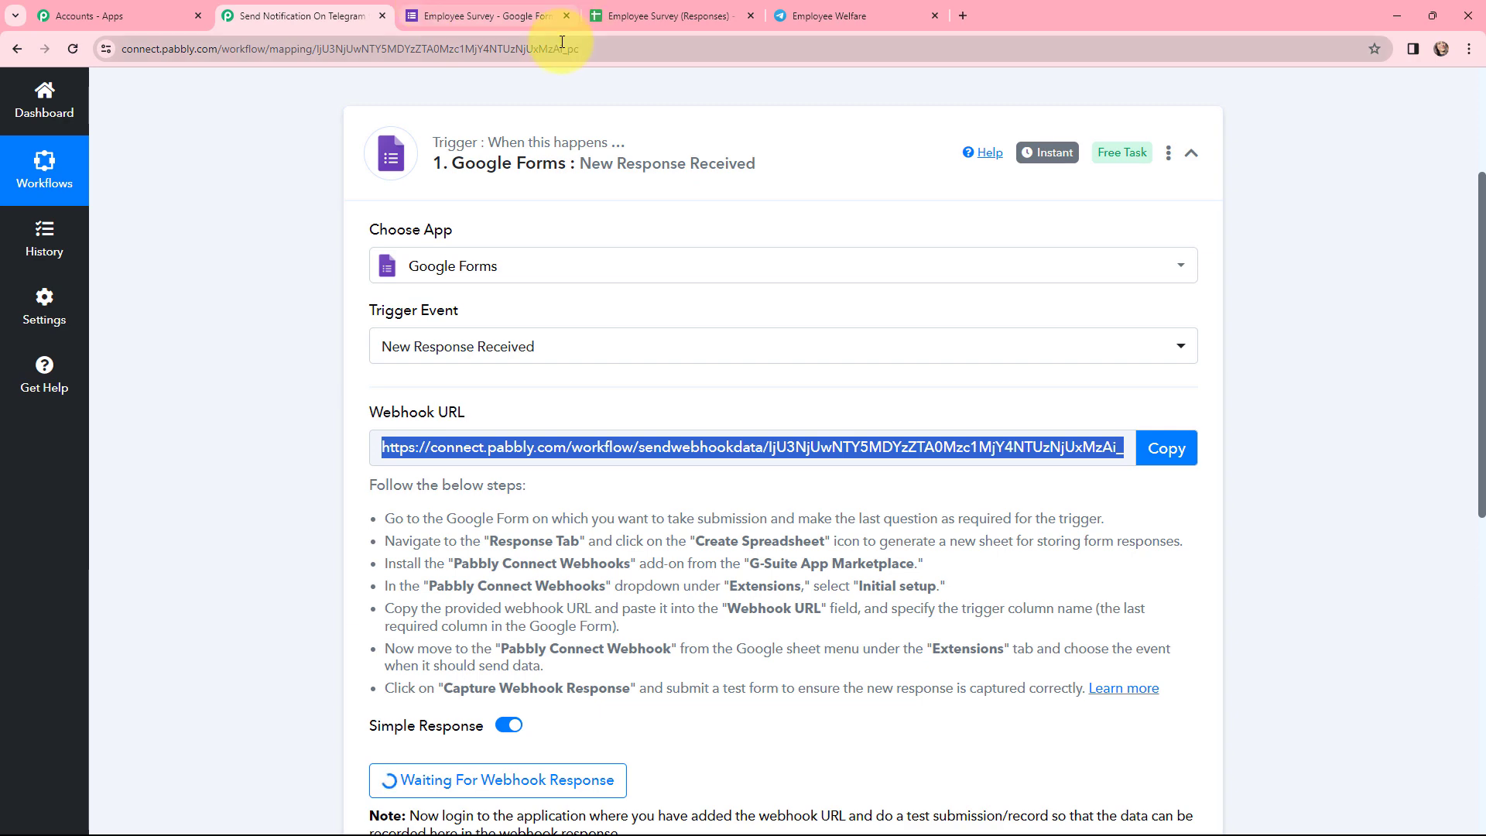
pyautogui.click(678, 14)
pyautogui.click(666, 435)
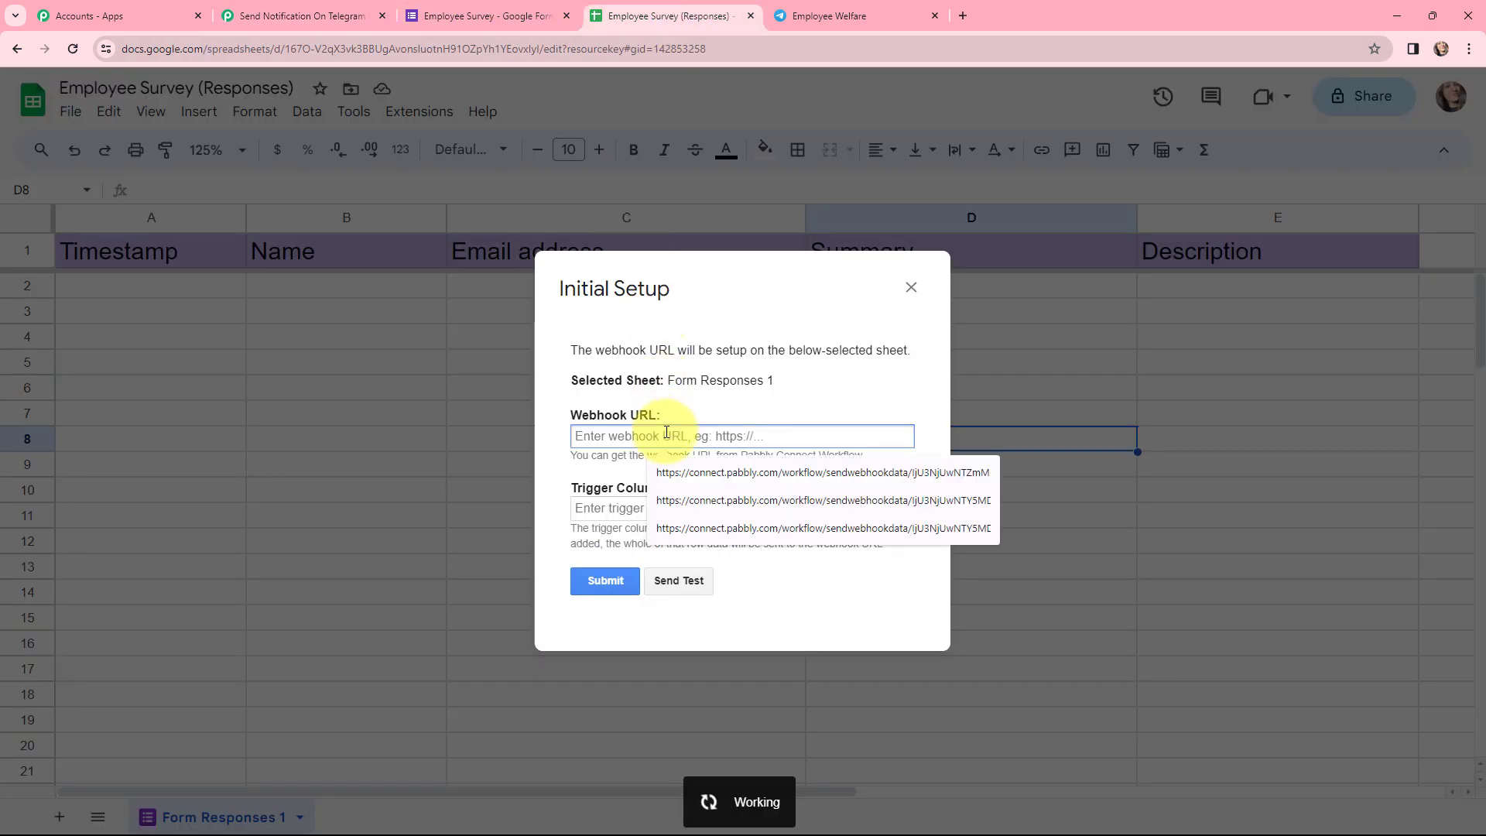
pyautogui.hotkey('ctrl', 'v')
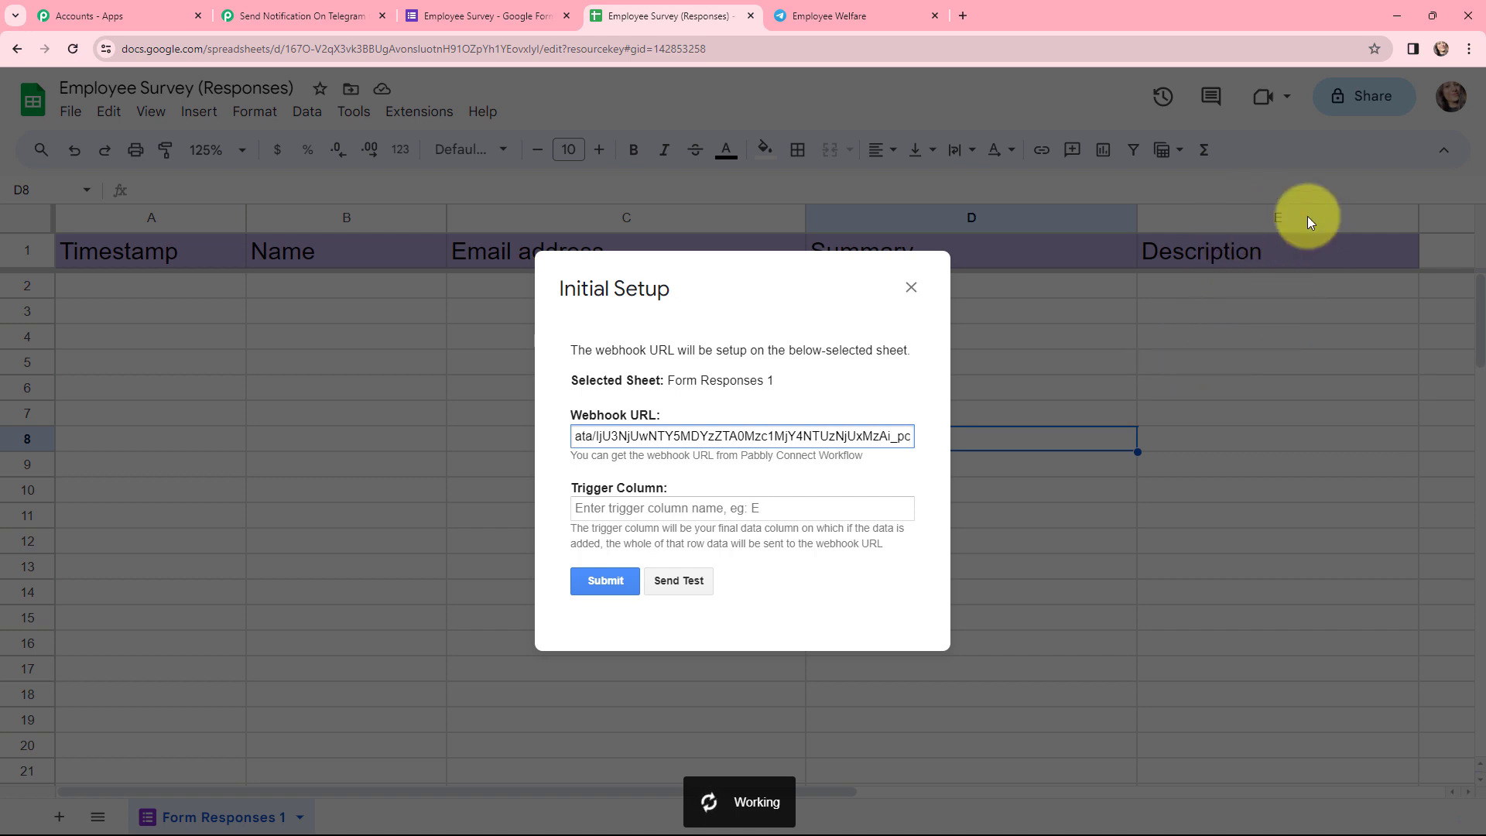
# Set the trigger column to E, submit the webhook's initial setup, and close it
pyautogui.click(722, 516)
pyautogui.write('E')
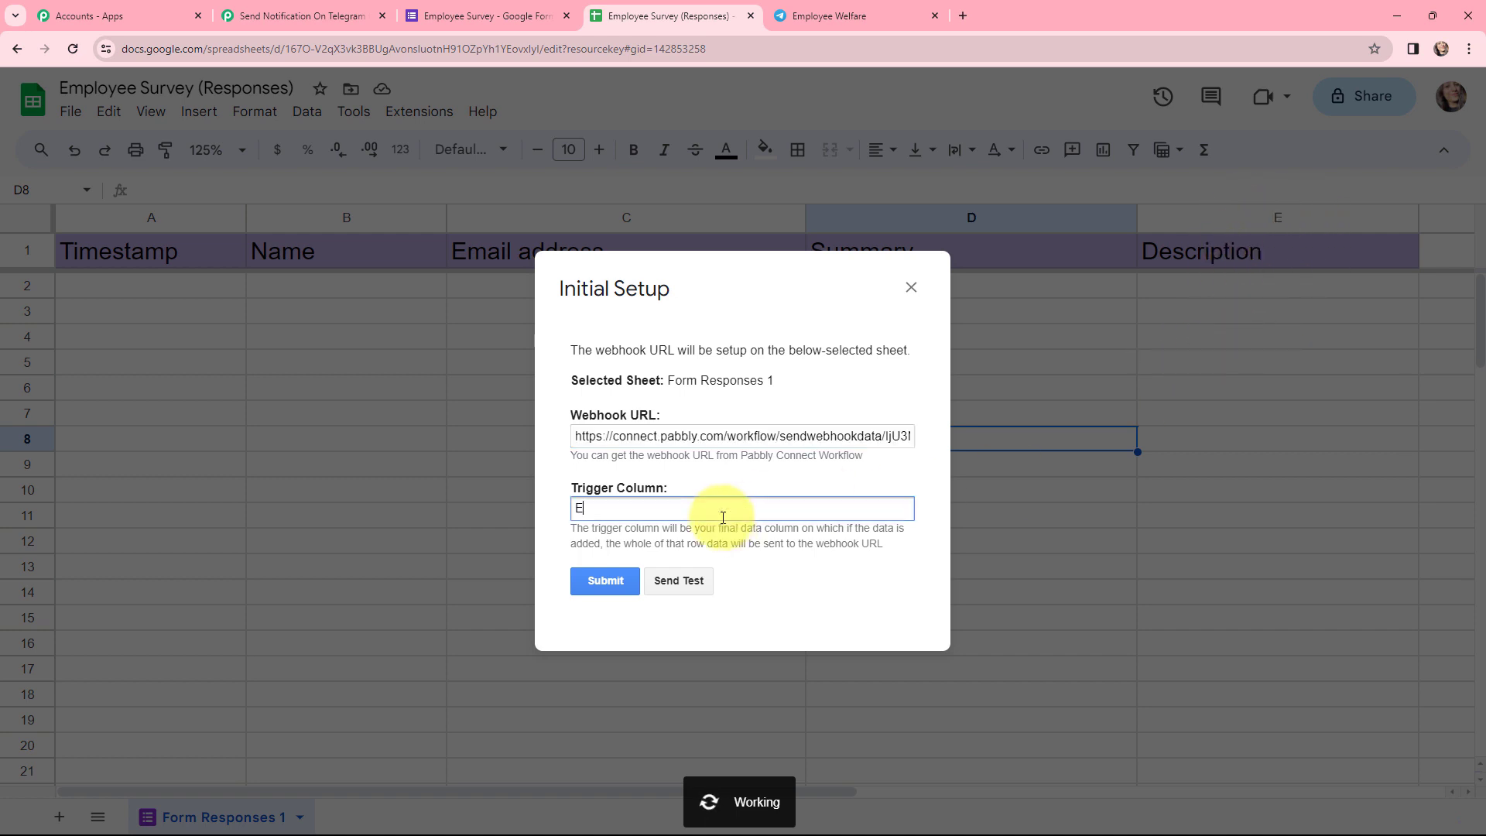
pyautogui.click(593, 582)
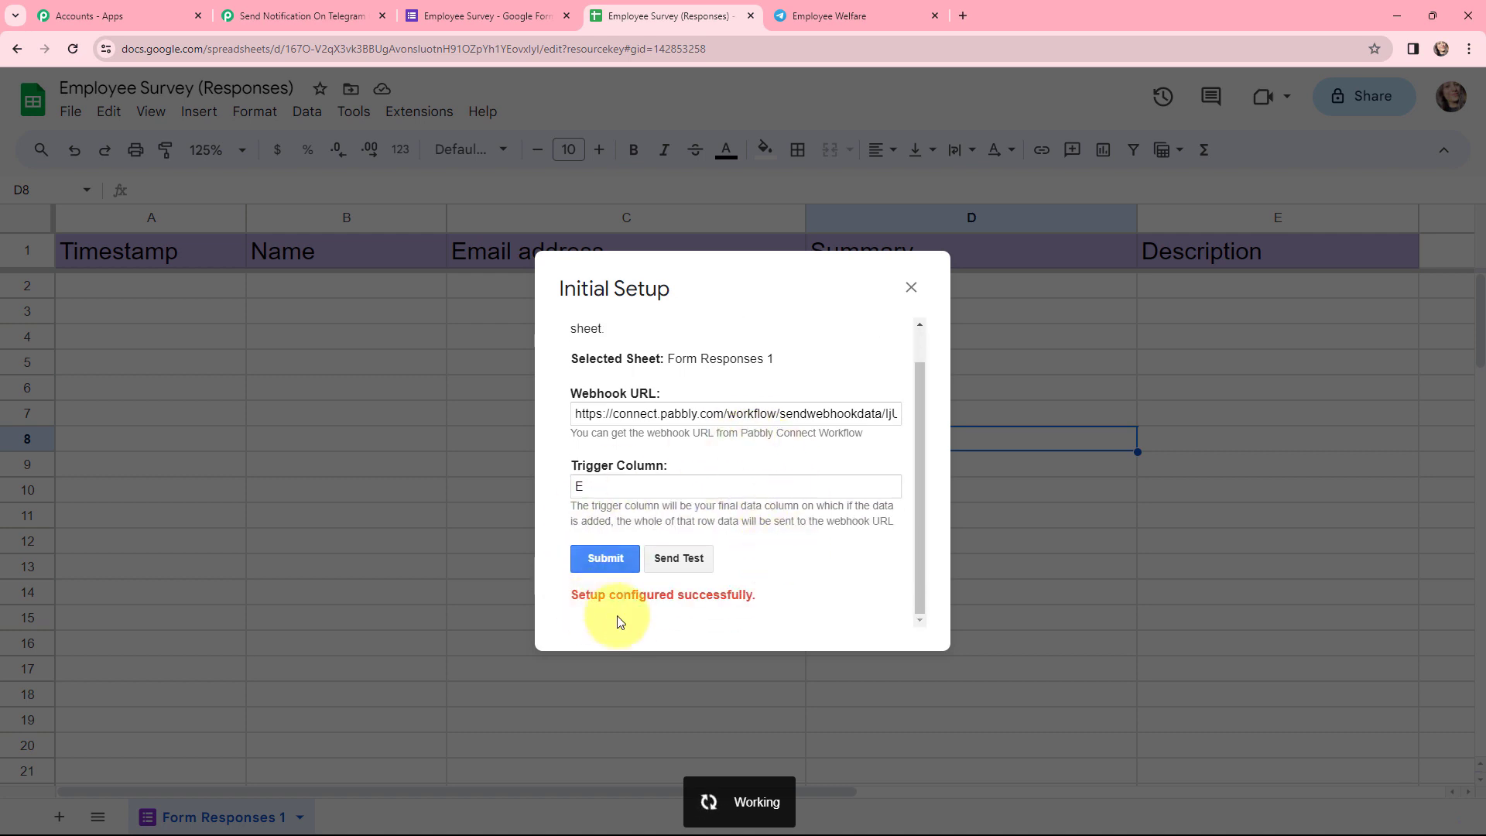
pyautogui.click(911, 288)
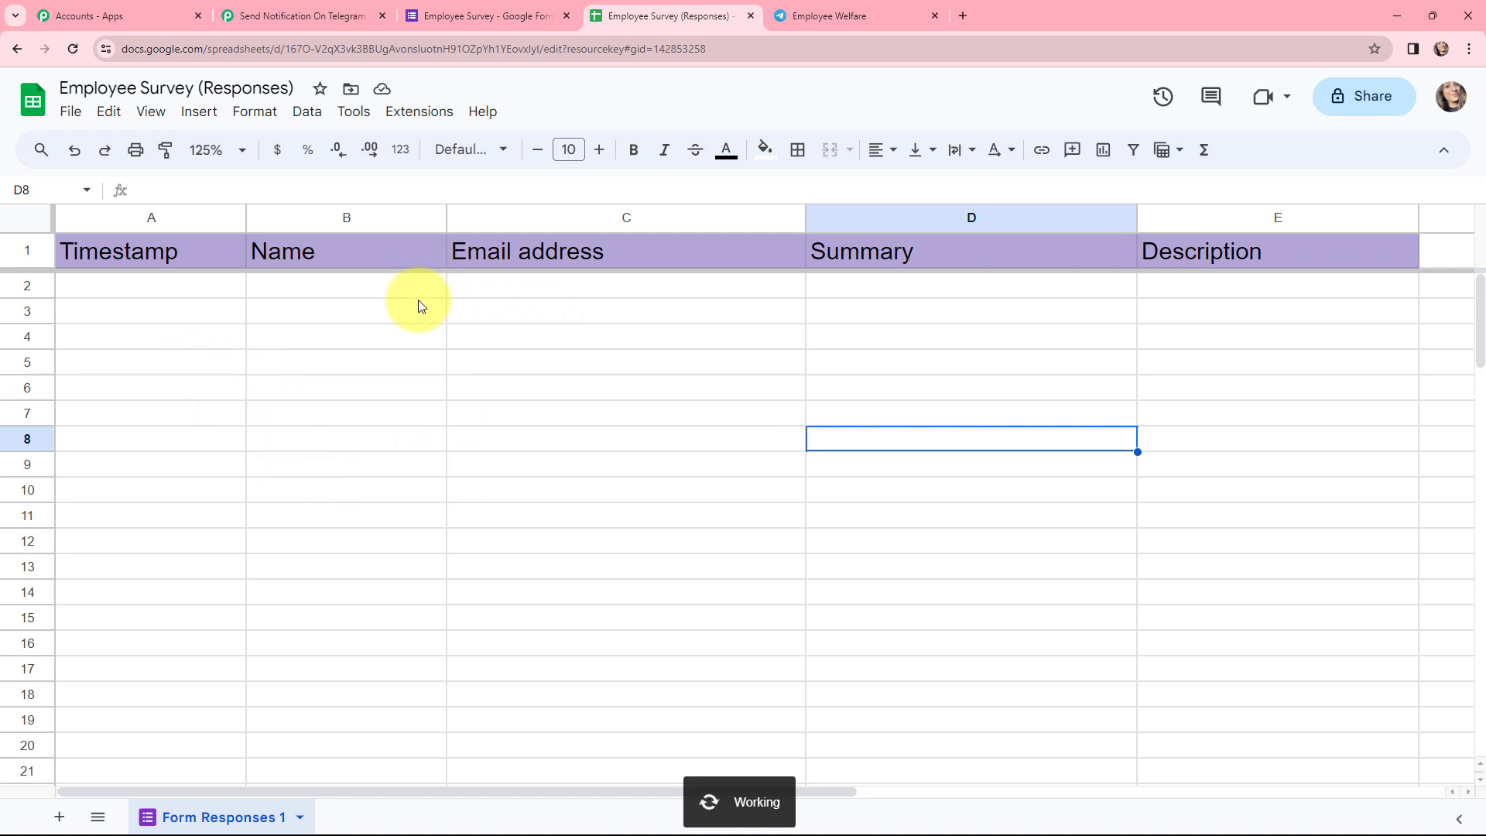
# Enable Send On Event for the responses sheet in the Pabbly Connect Webhooks add-on
pyautogui.click(411, 111)
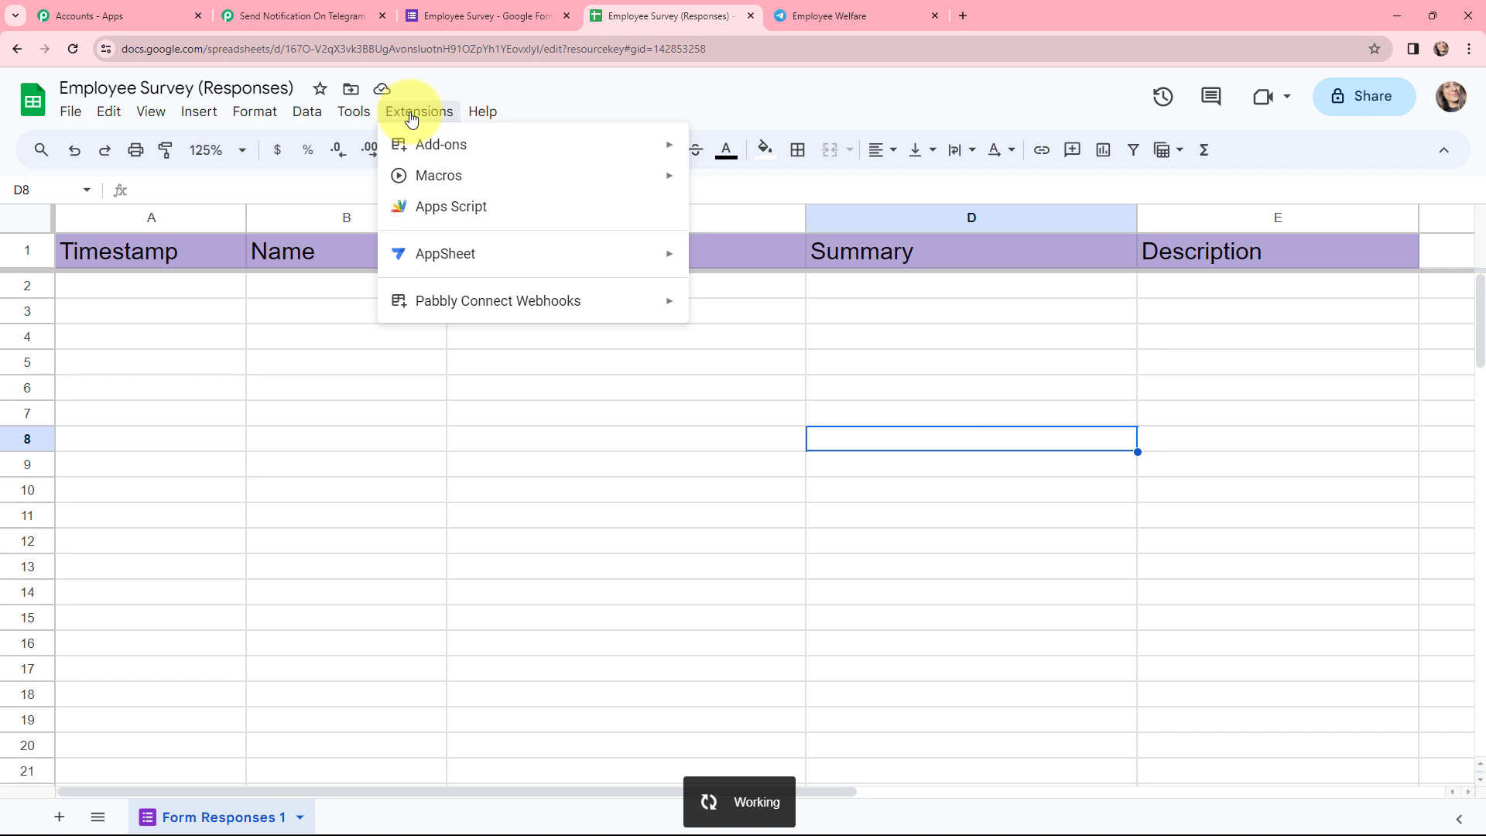
pyautogui.moveTo(617, 301)
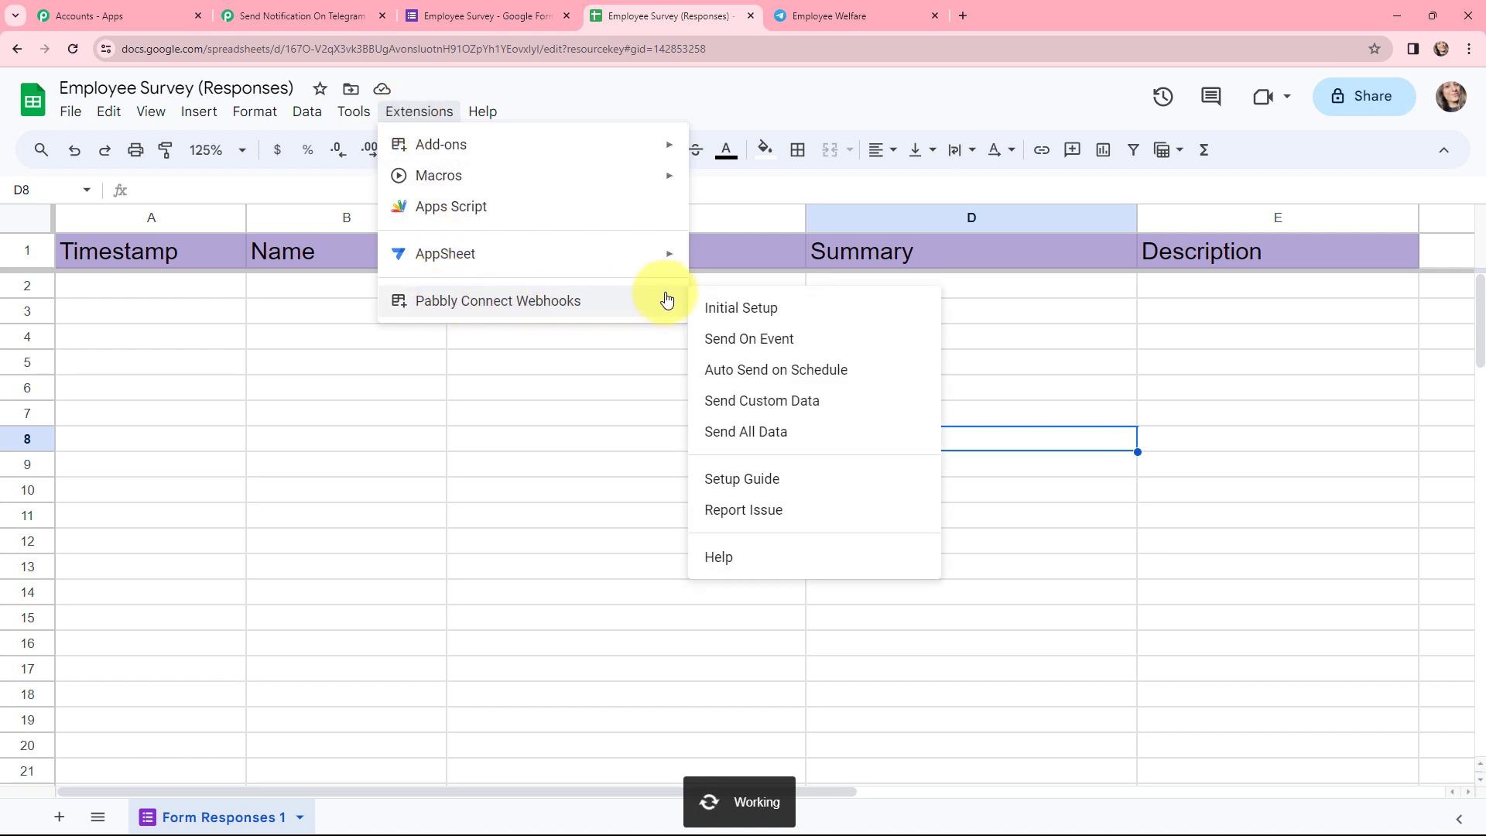
pyautogui.click(790, 344)
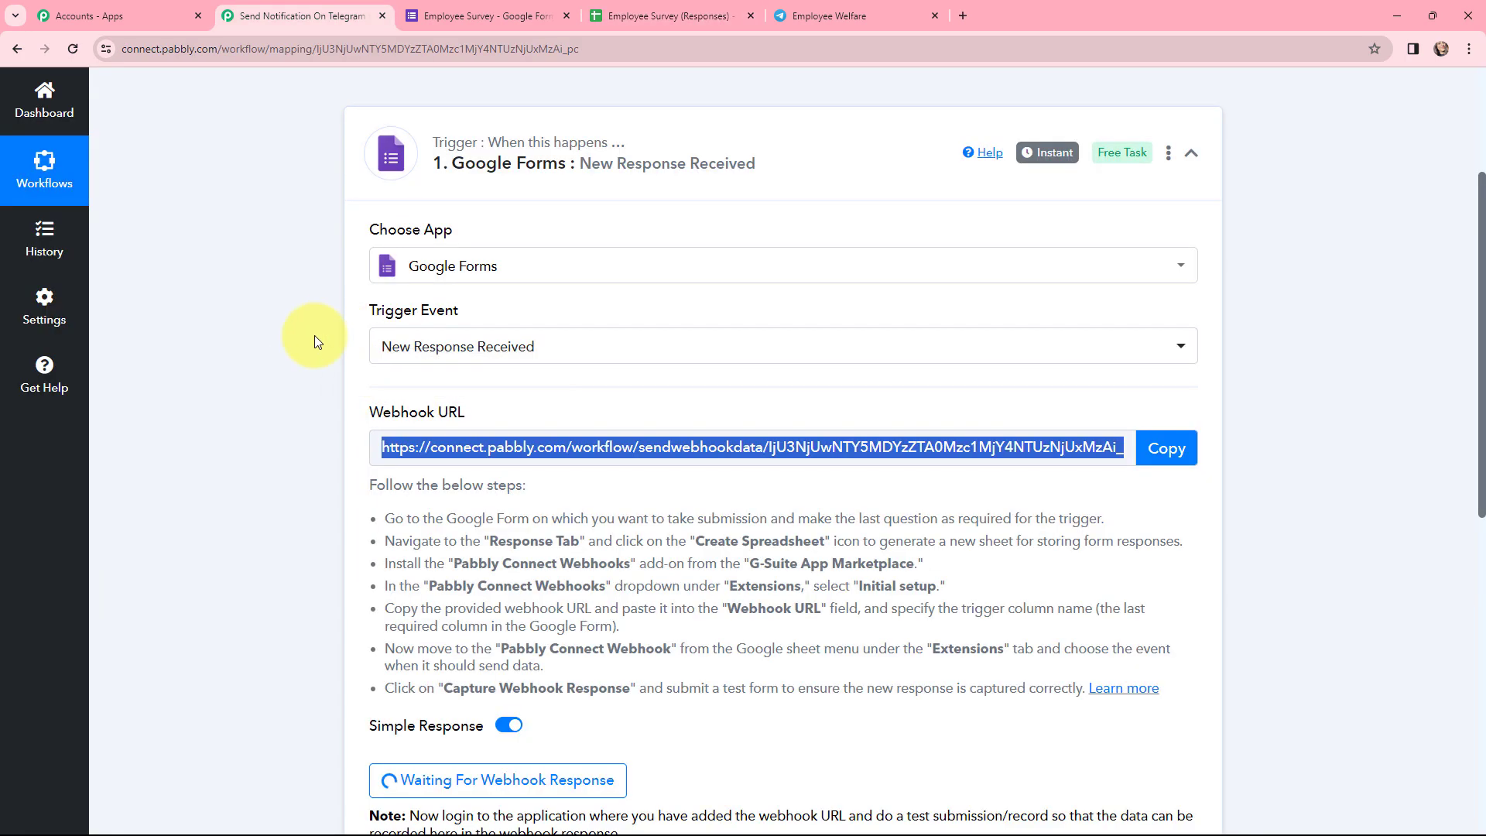
# Review the trigger's webhook status in the workflow, the Employee Survey form, the responses sheet and the Employee Welfare Telegram group
pyautogui.scroll(-2, 305, 351)
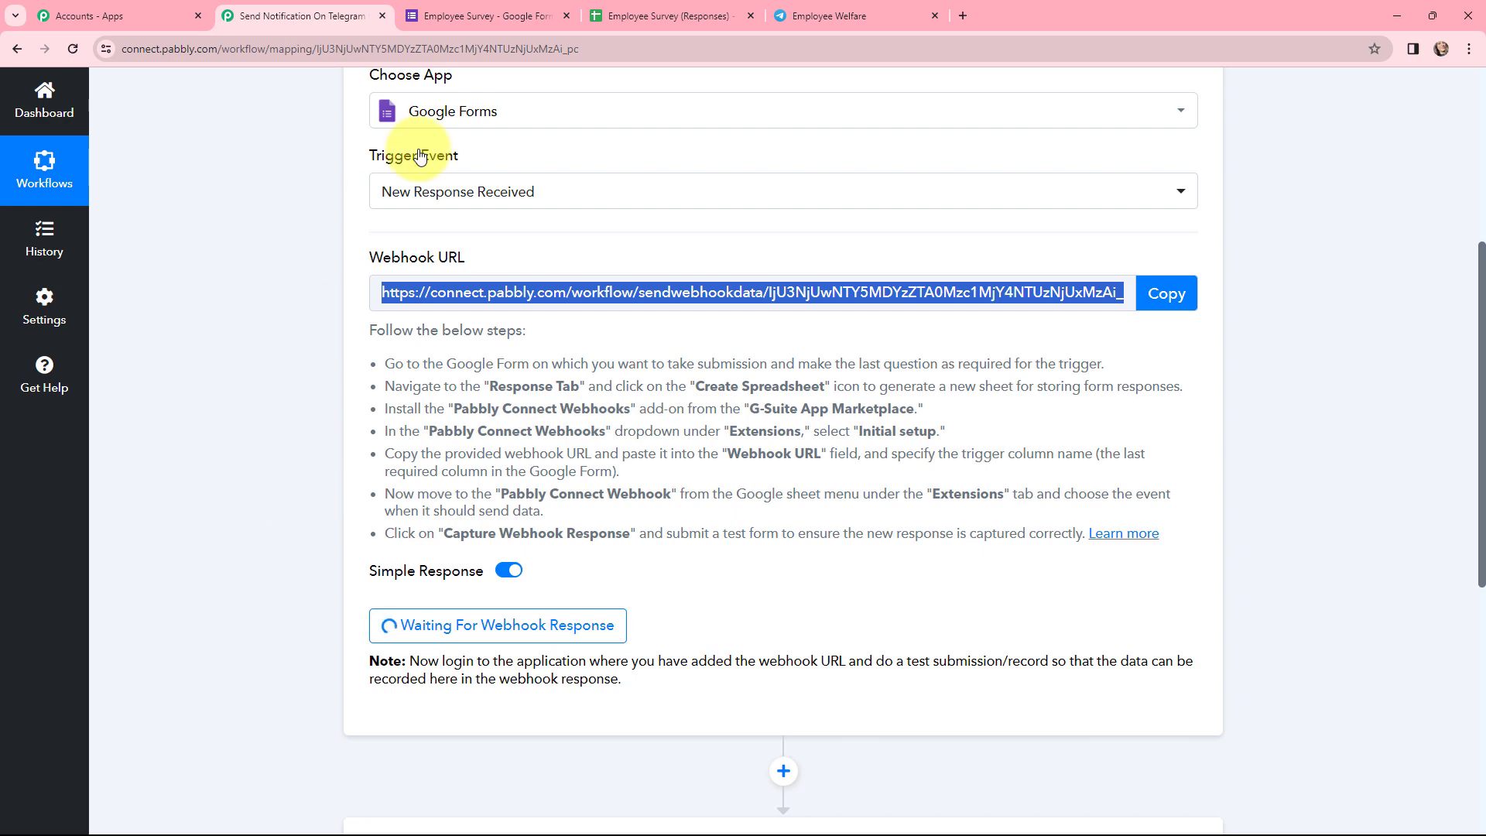
pyautogui.hotkey('ctrl', 'Tab')
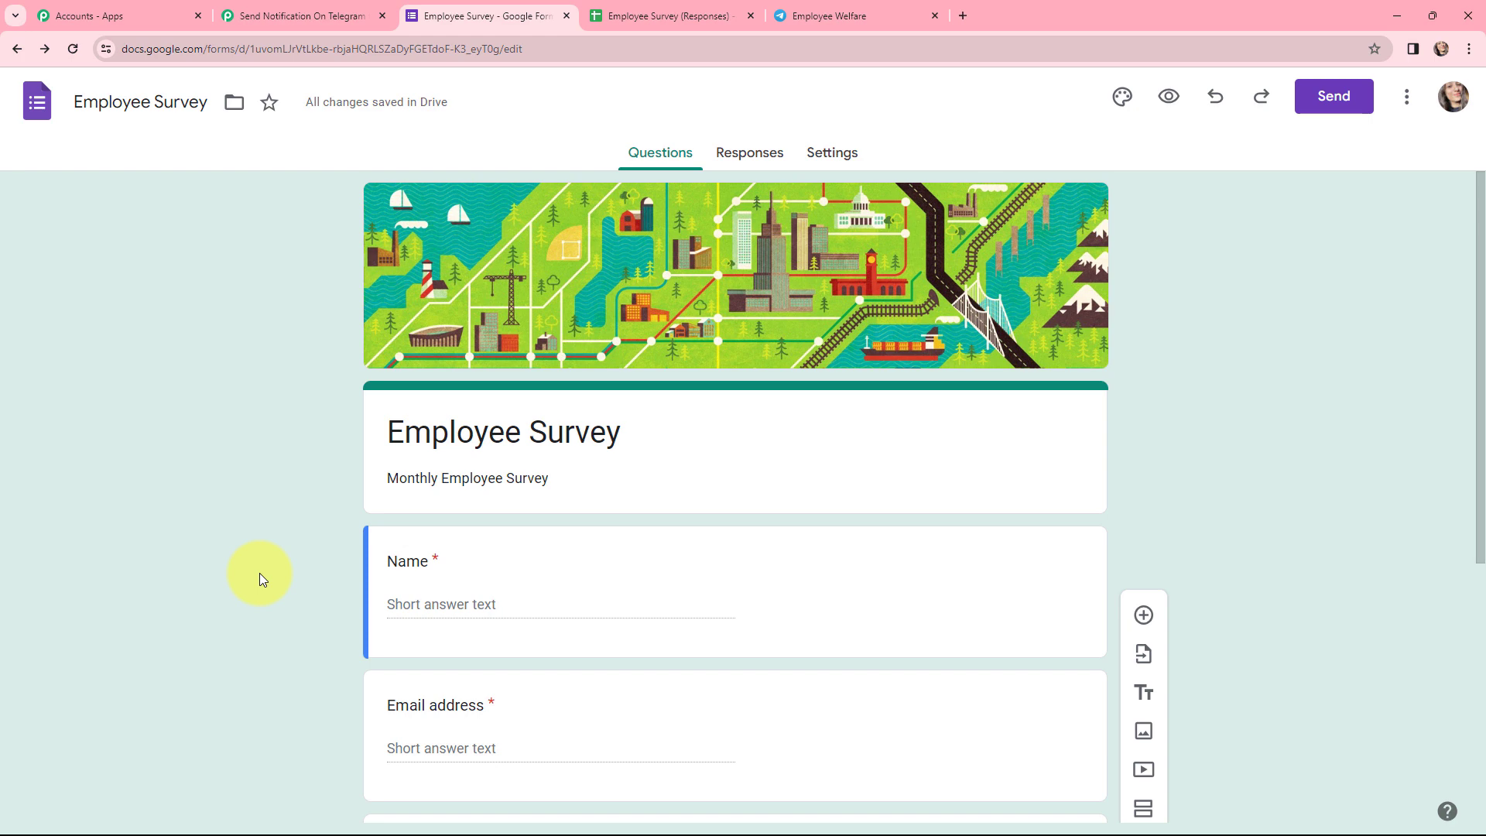
pyautogui.click(796, 23)
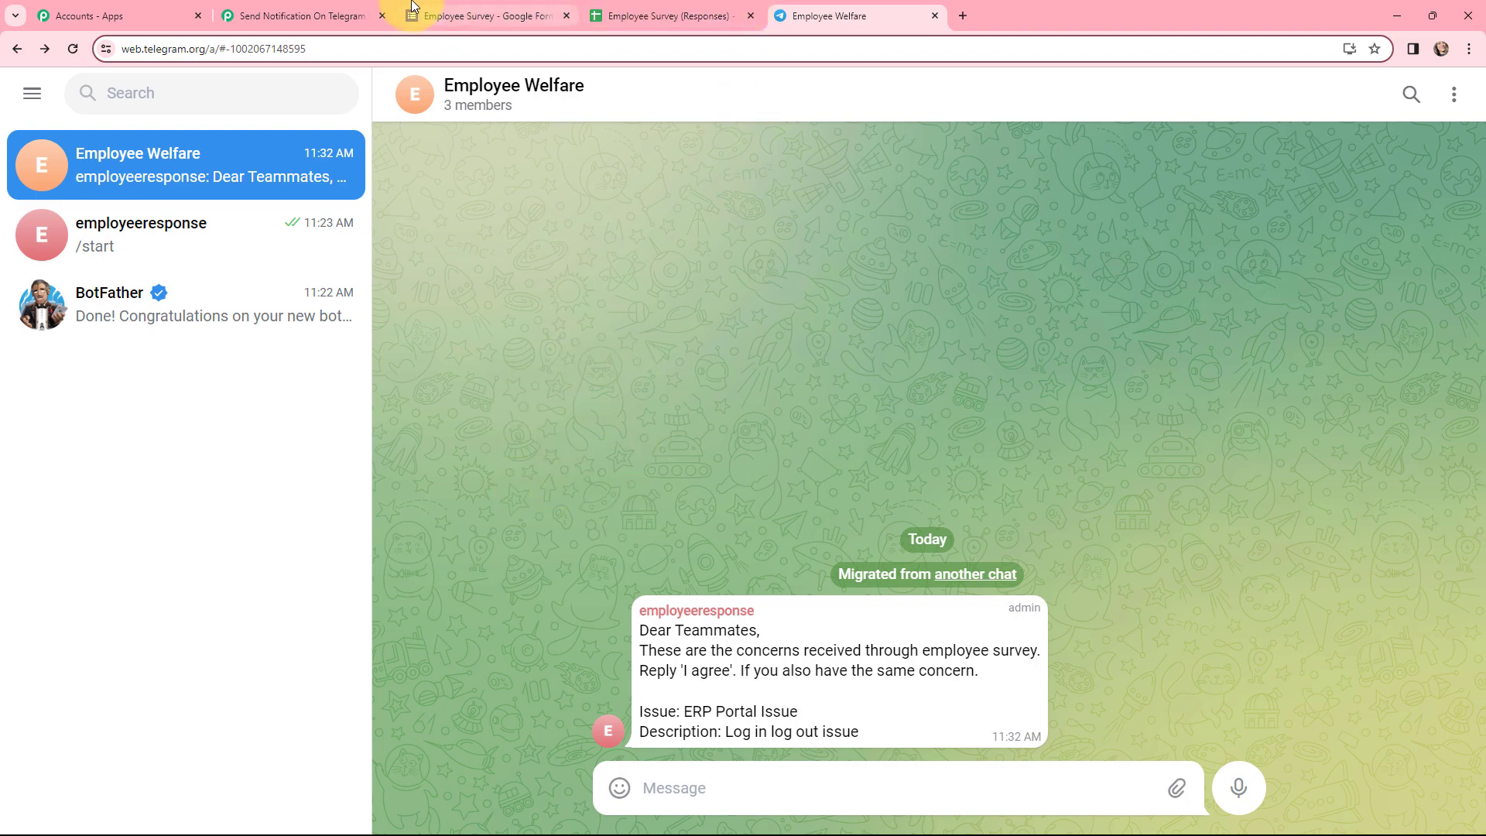
pyautogui.click(448, 15)
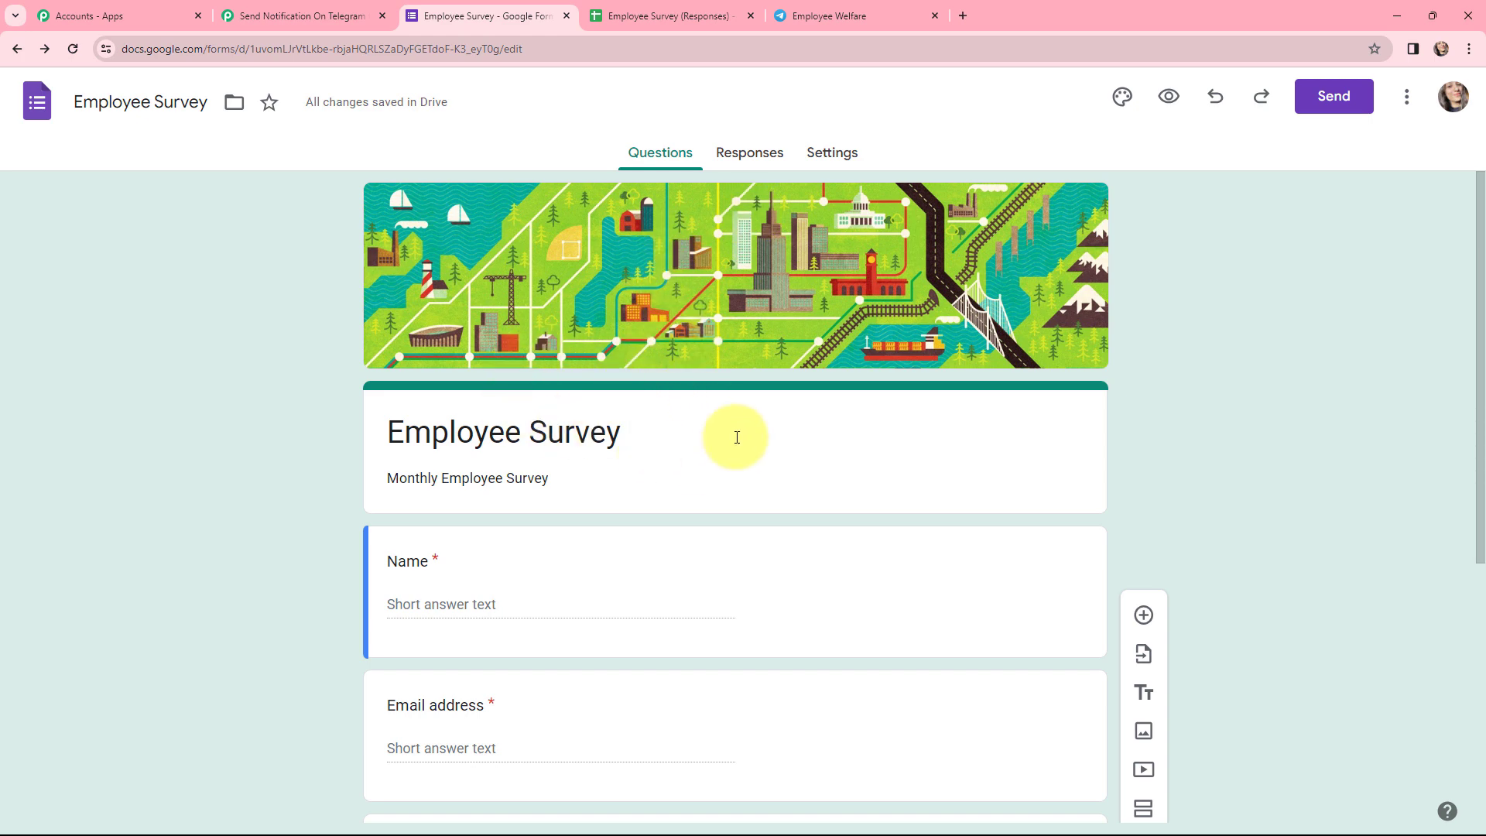
pyautogui.click(665, 16)
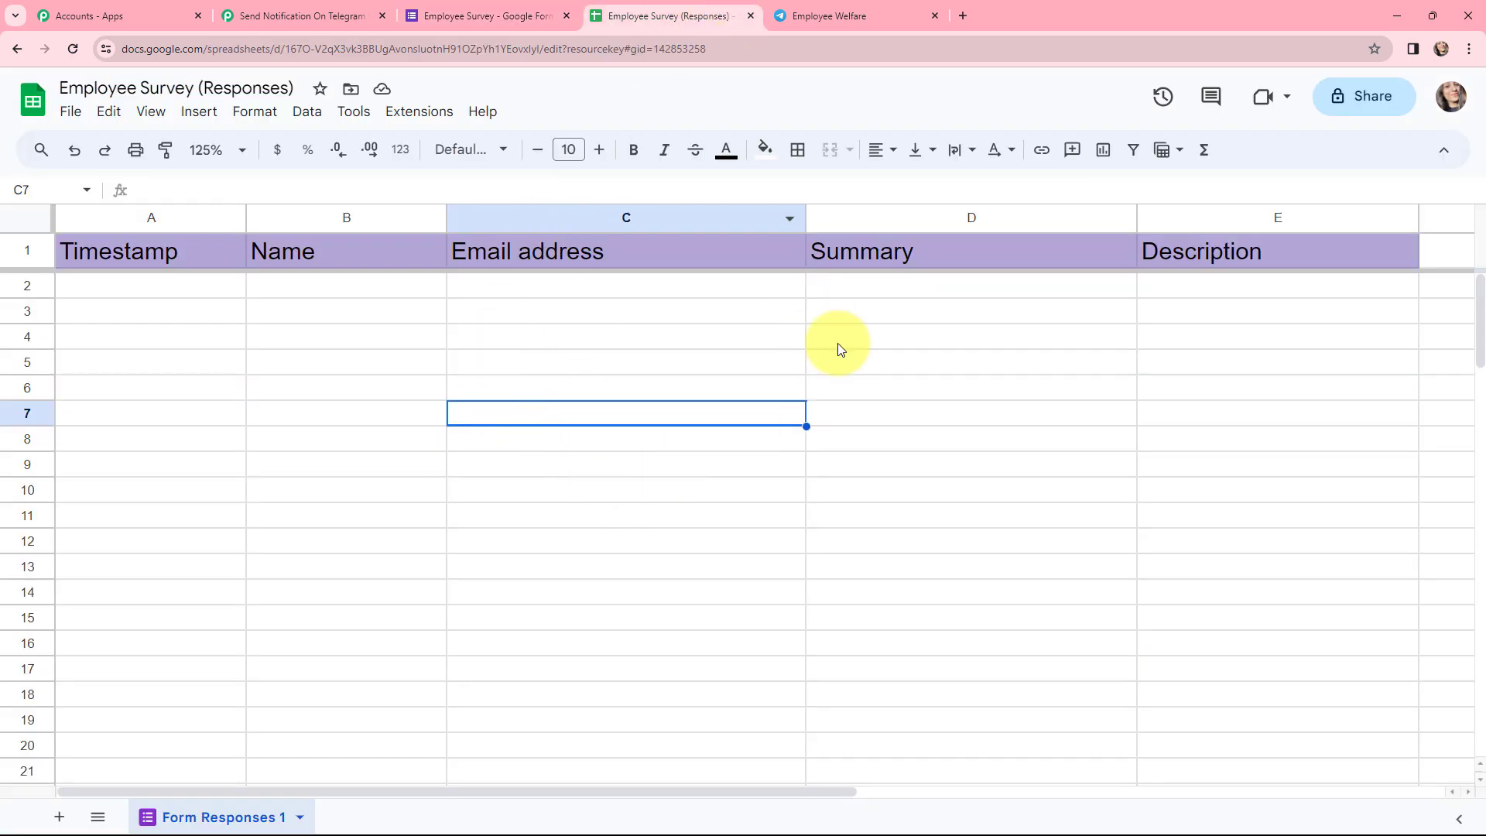
pyautogui.click(303, 15)
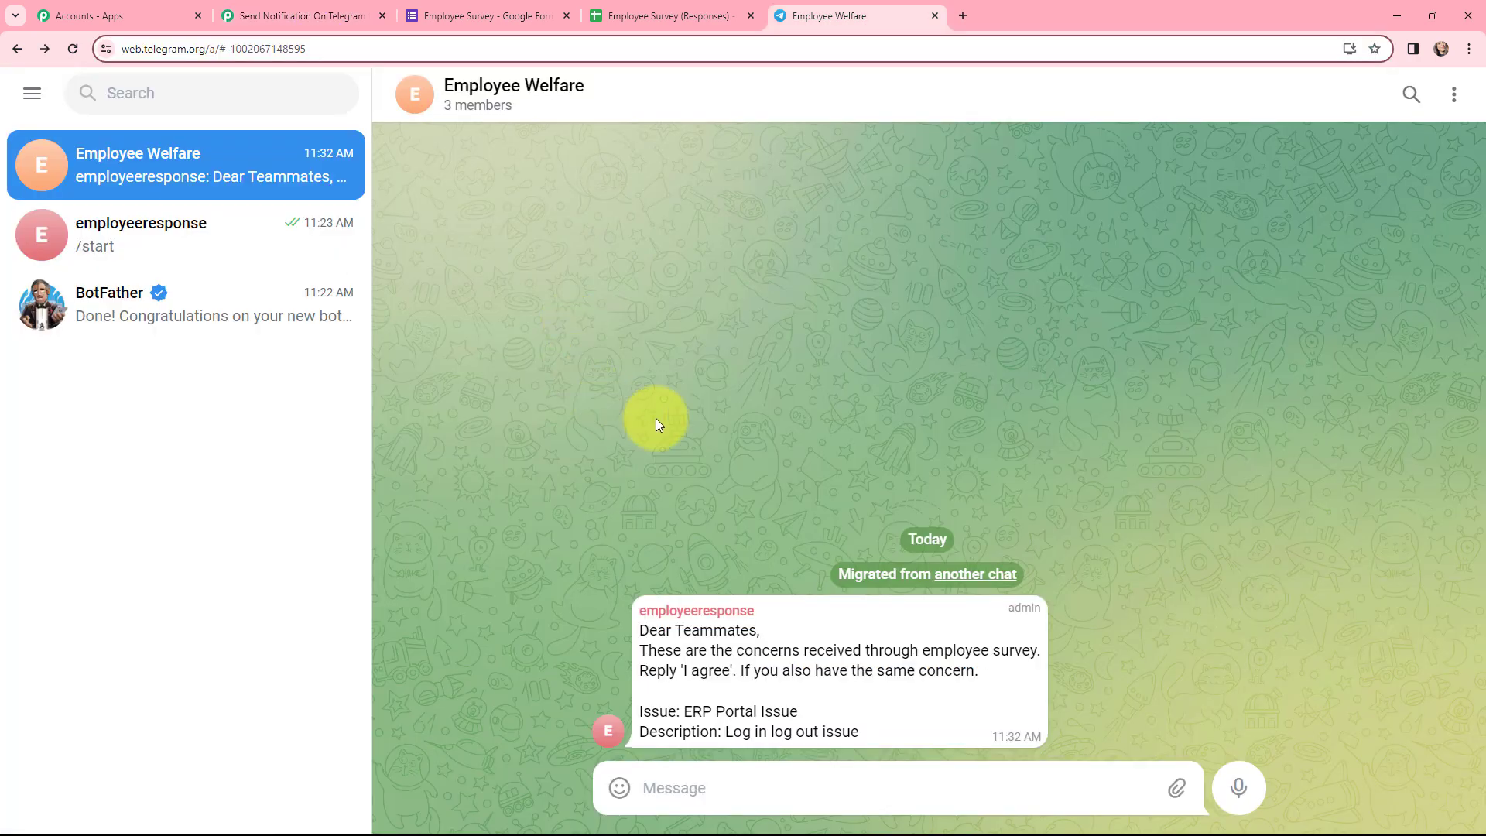
pyautogui.click(305, 14)
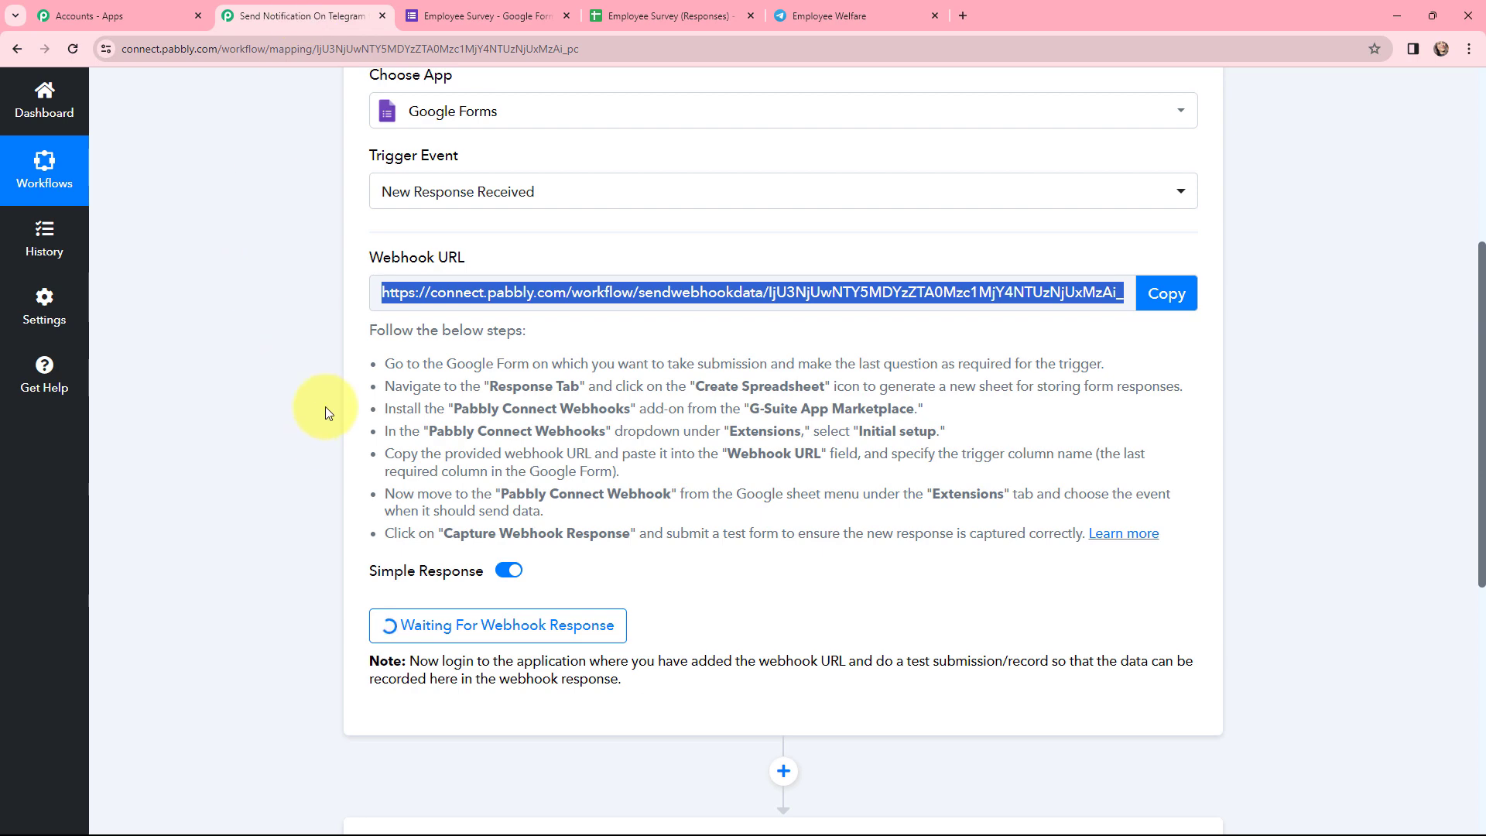
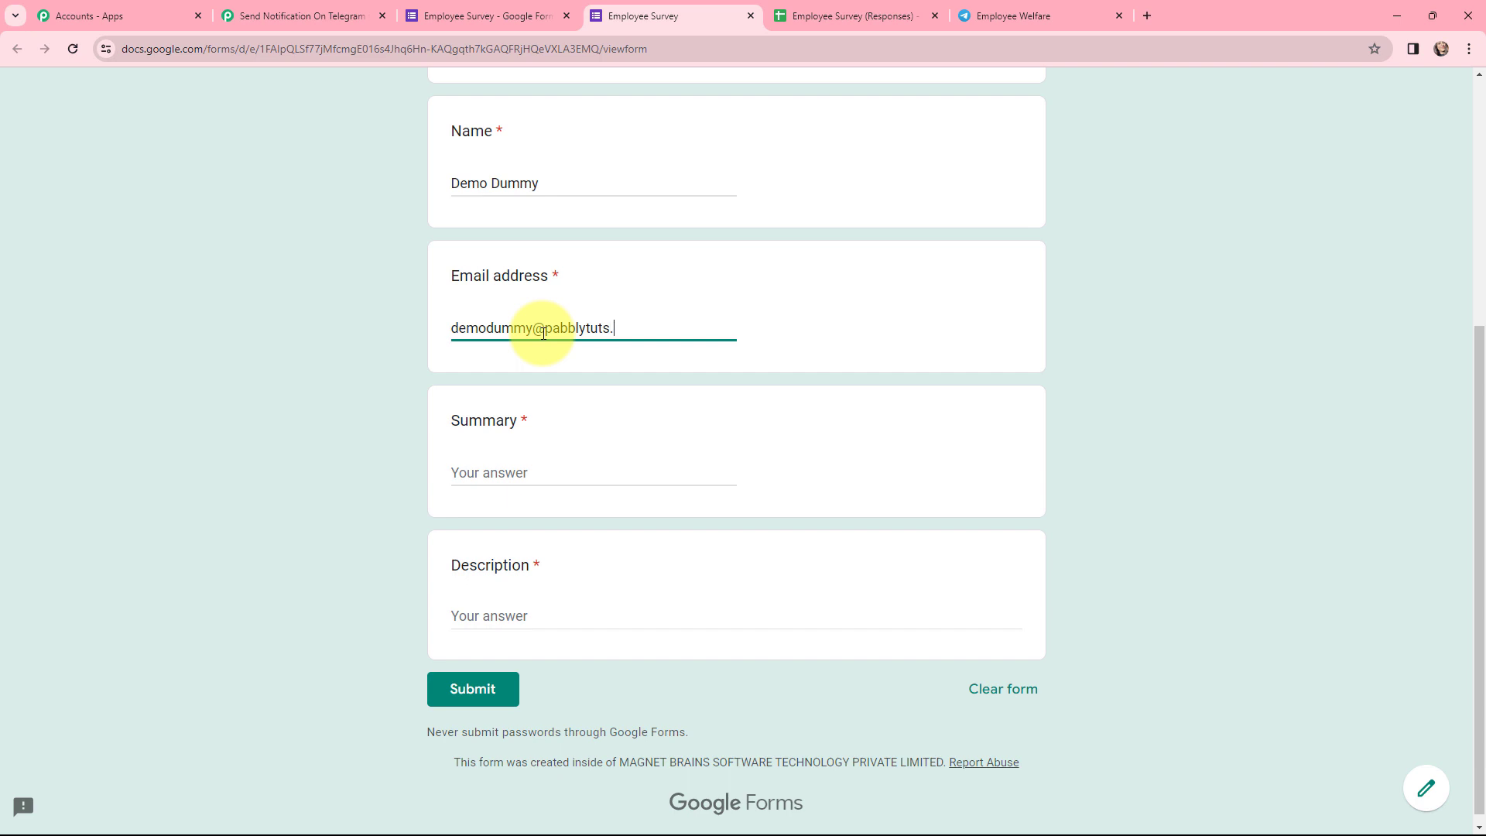
# Complete the survey's test response with summary "ERP Portal issue" and description "Login and Logout Issue", and submit it
pyautogui.click(509, 470)
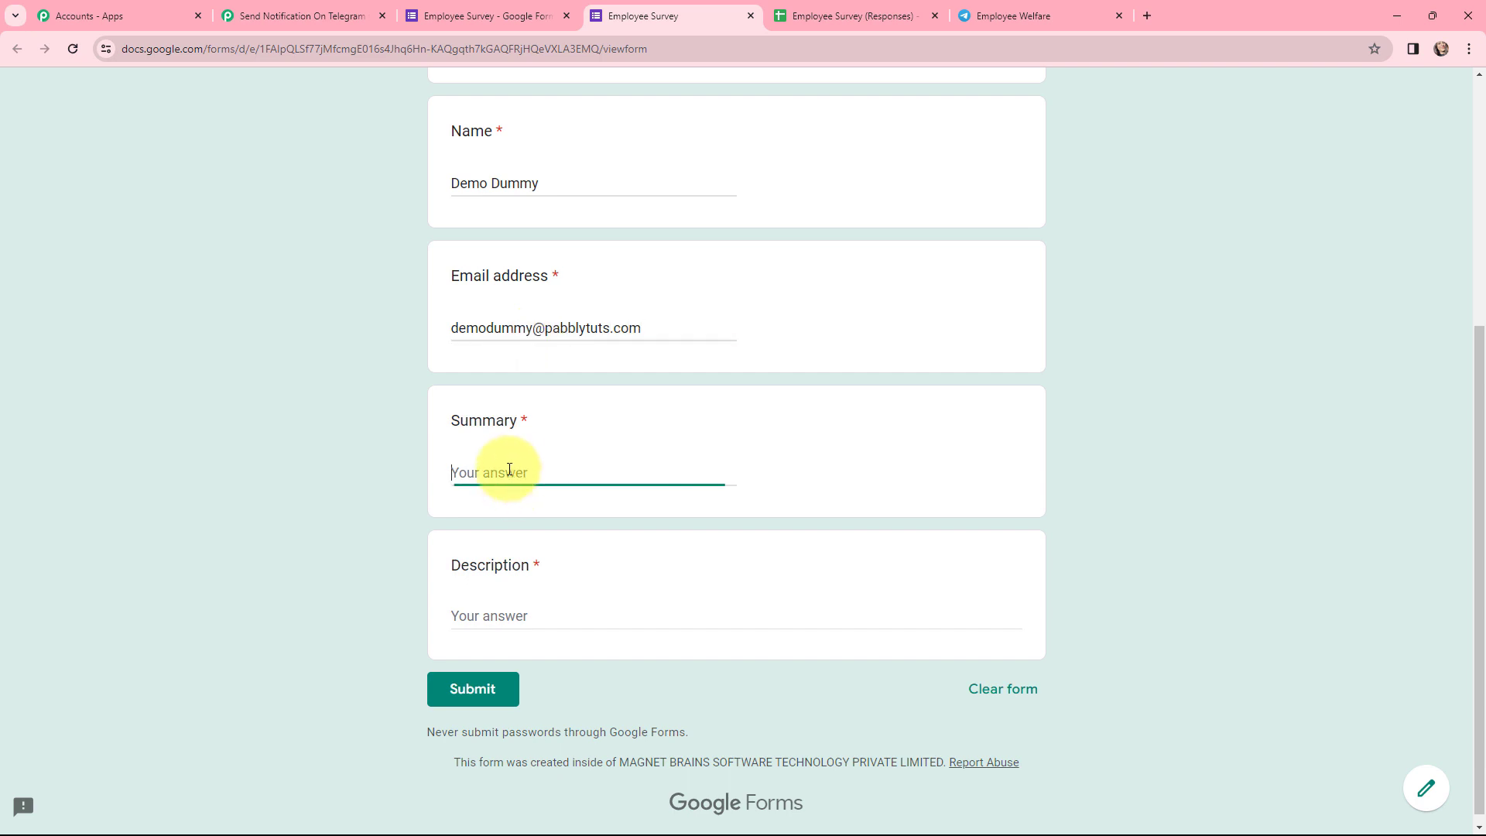
pyautogui.write('ERP Portal issue')
pyautogui.click(588, 609)
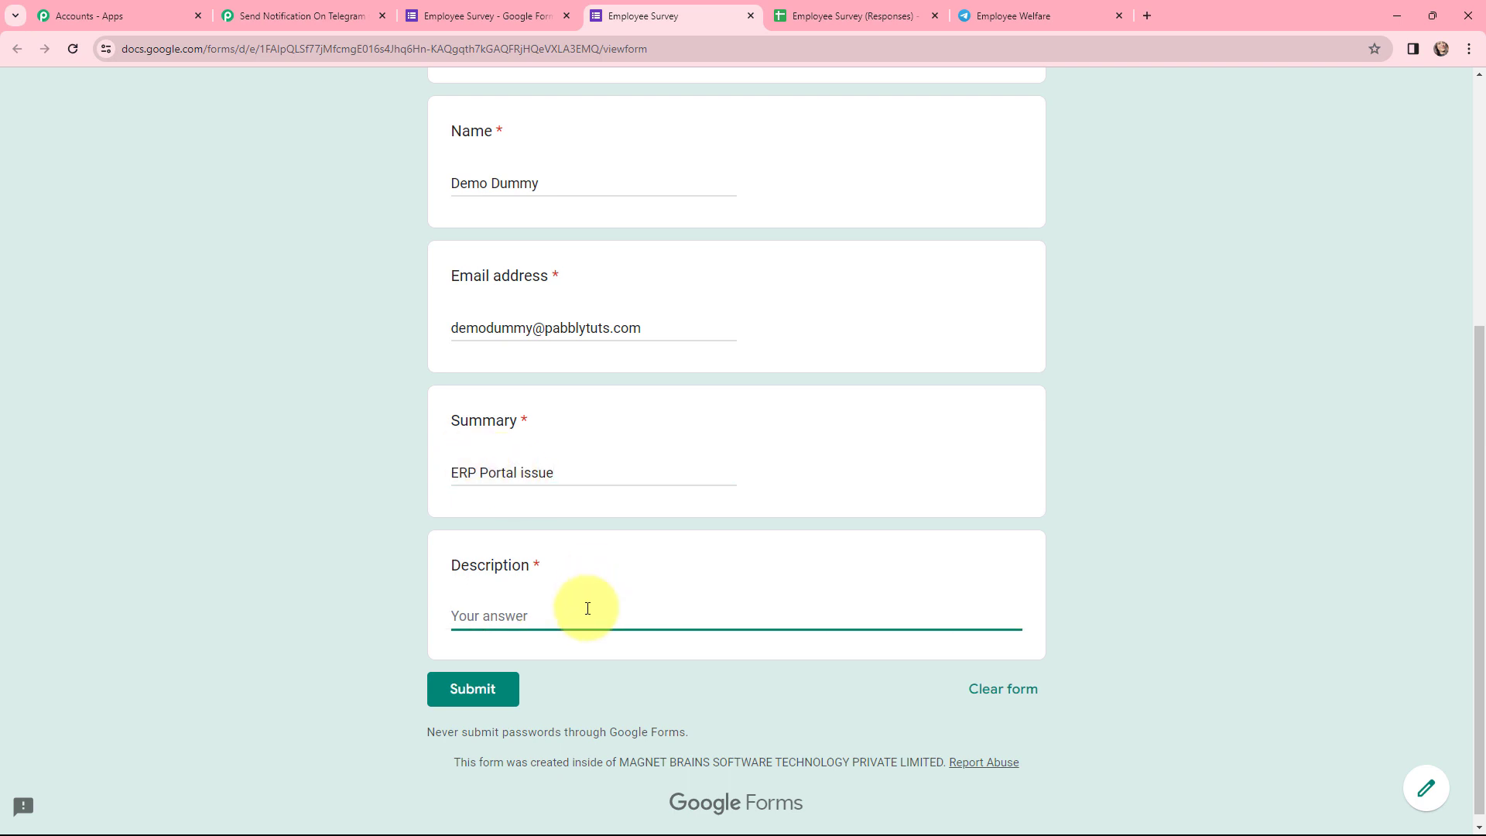
pyautogui.write('Login and Logout Issue')
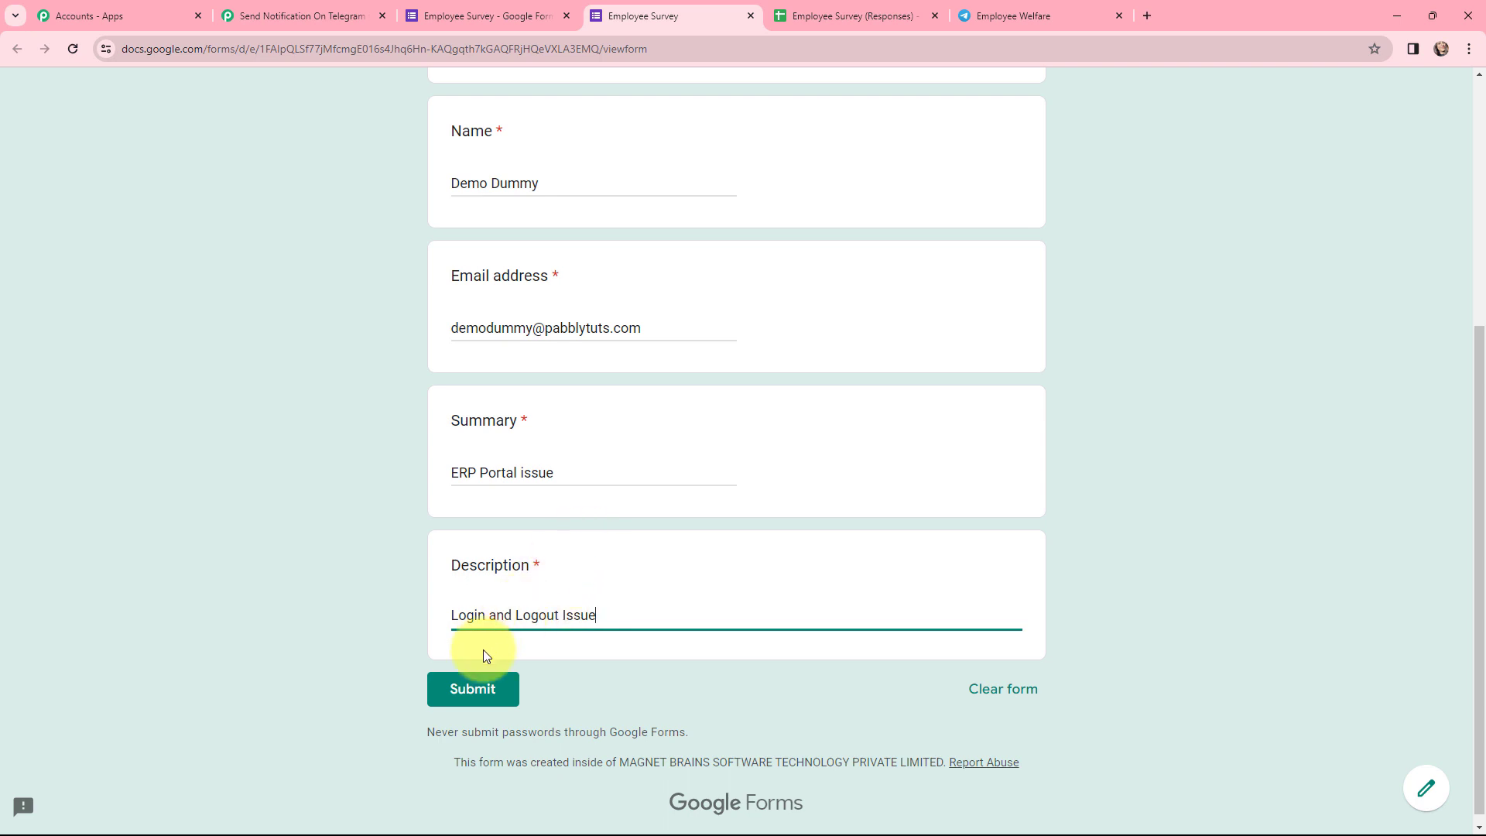
pyautogui.click(473, 695)
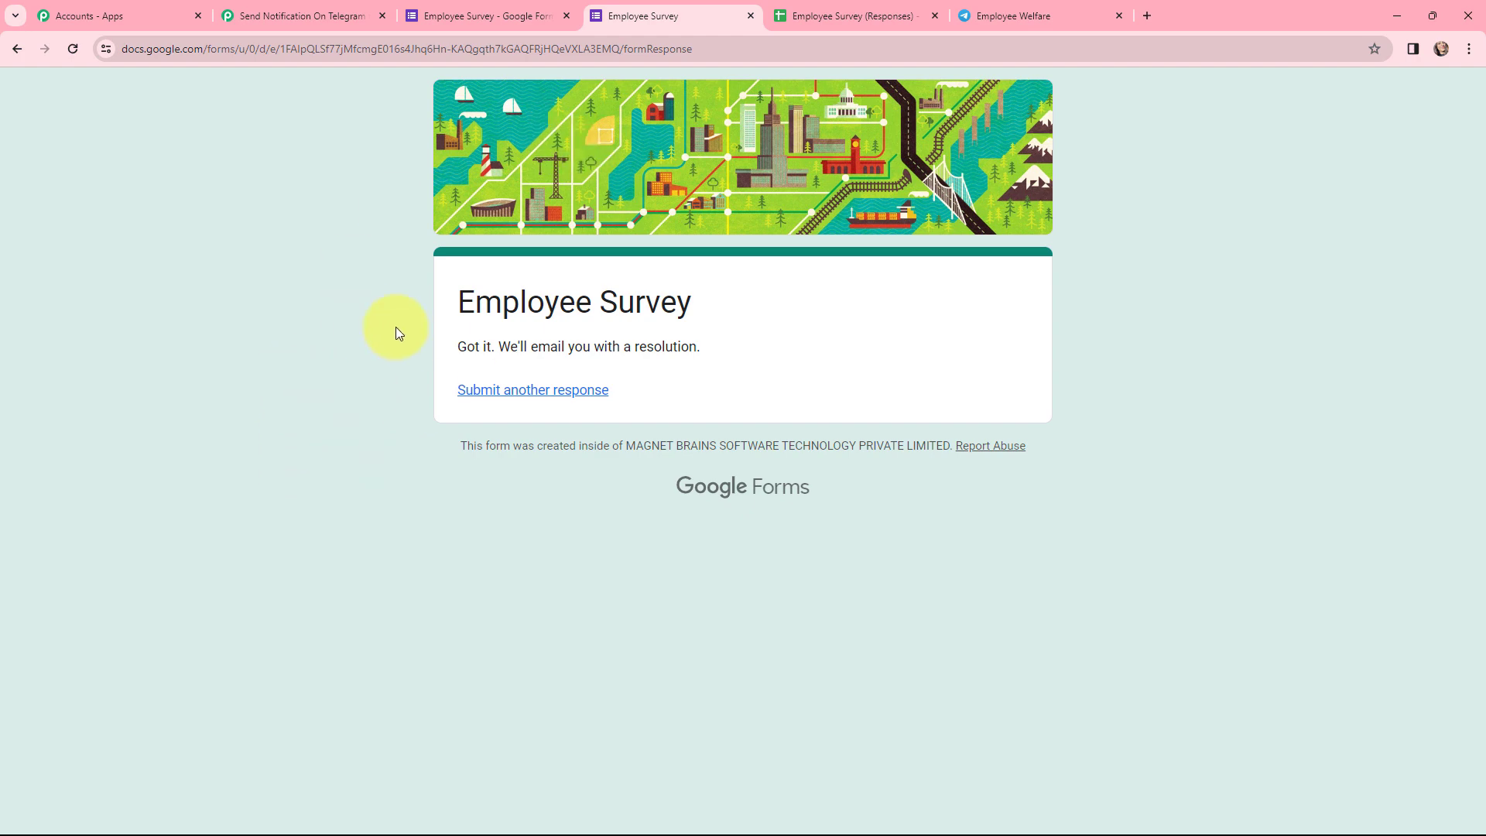
# Check the responses sheet for the test entry, and look up the webhook response received by the workflow's trigger
pyautogui.click(803, 16)
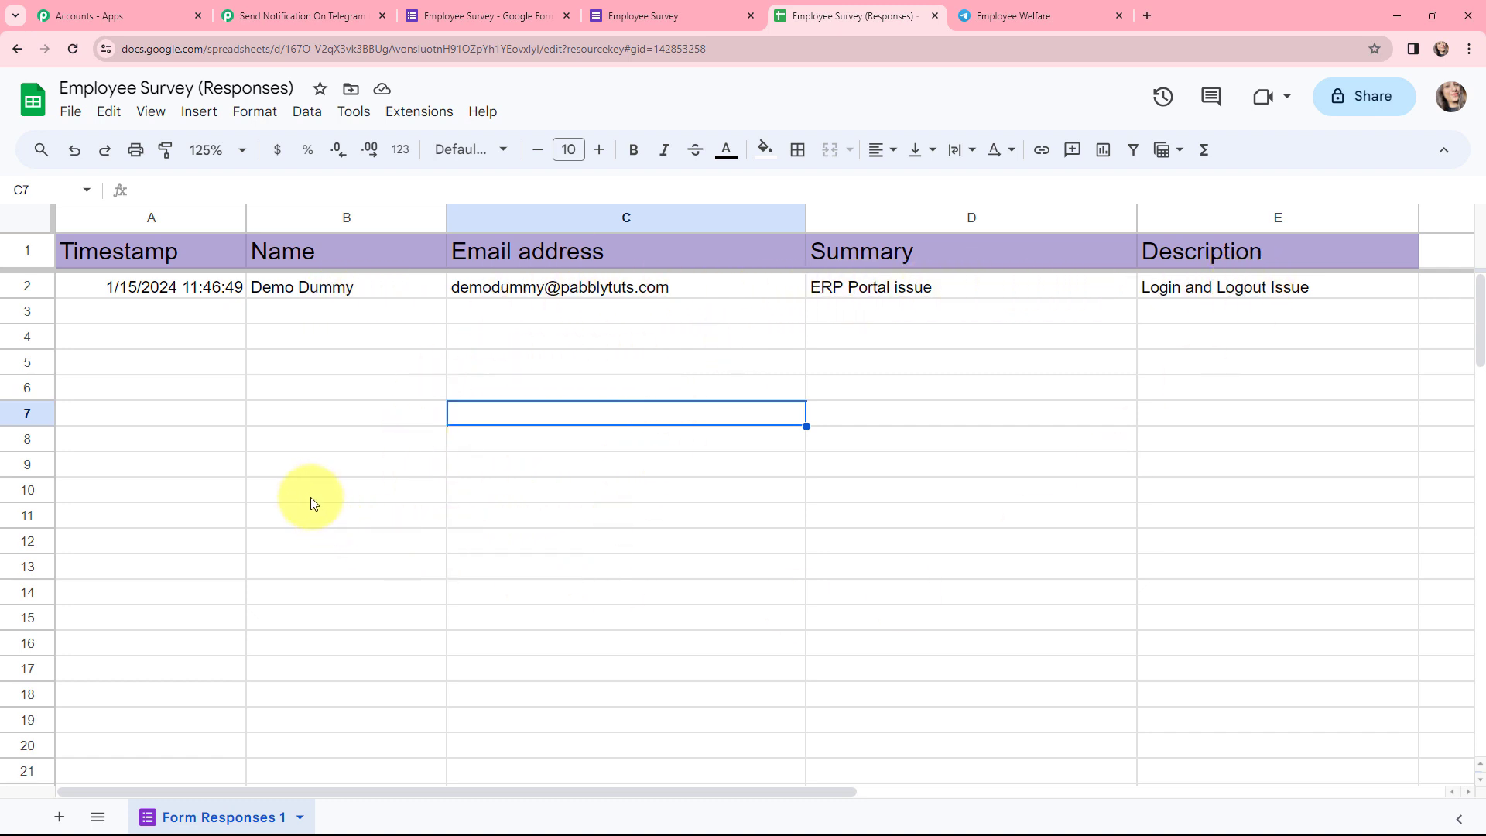
pyautogui.click(267, 16)
pyautogui.scroll(-5, 778, 345)
pyautogui.scroll(-1, 766, 328)
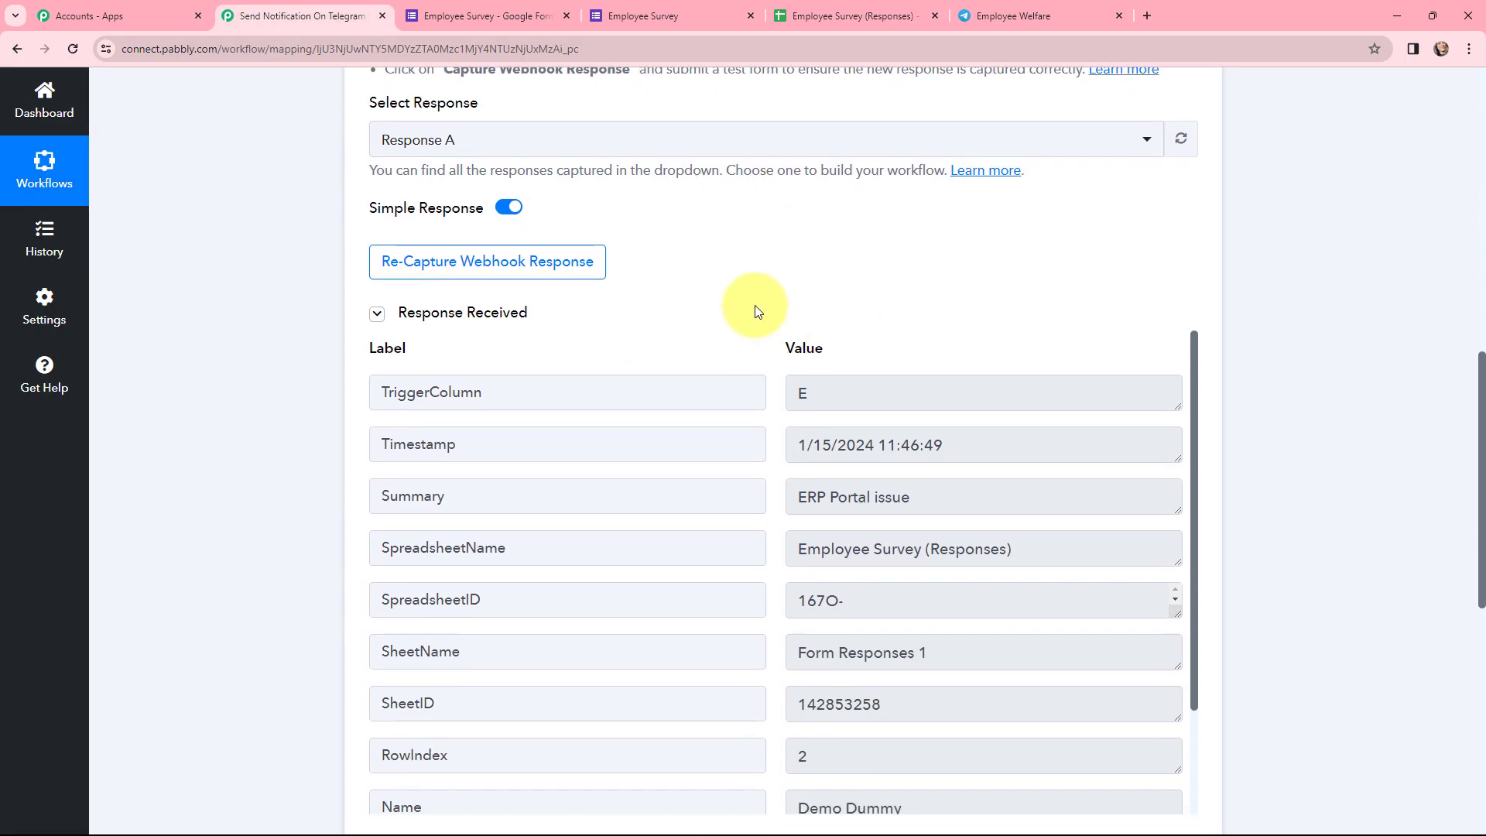
pyautogui.scroll(-2, 749, 227)
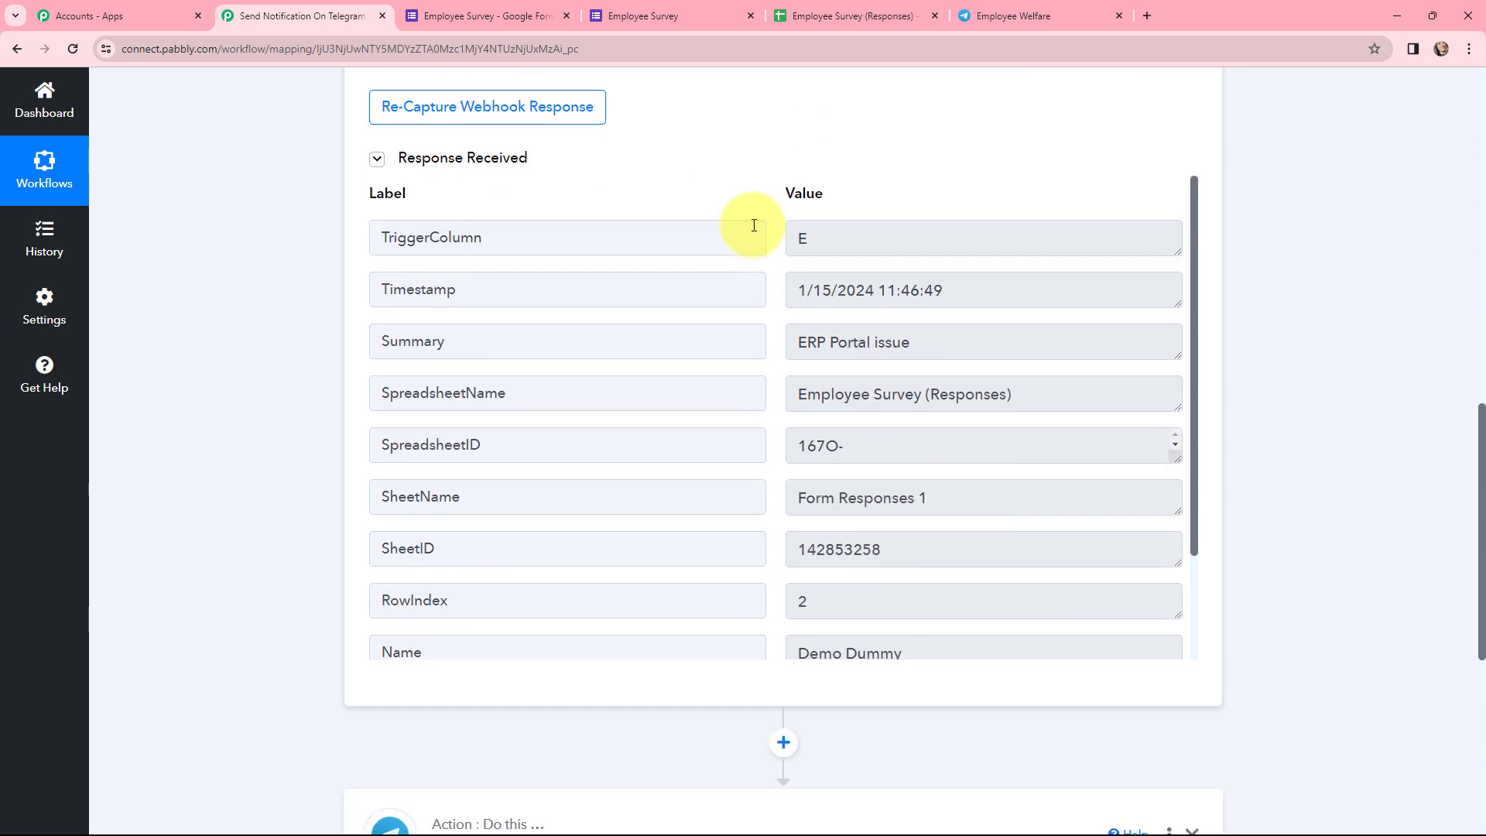
# Examine the captured response's values, from the trigger column, timestamp and sheet details through to the description
pyautogui.click(855, 244)
pyautogui.doubleClick(853, 244)
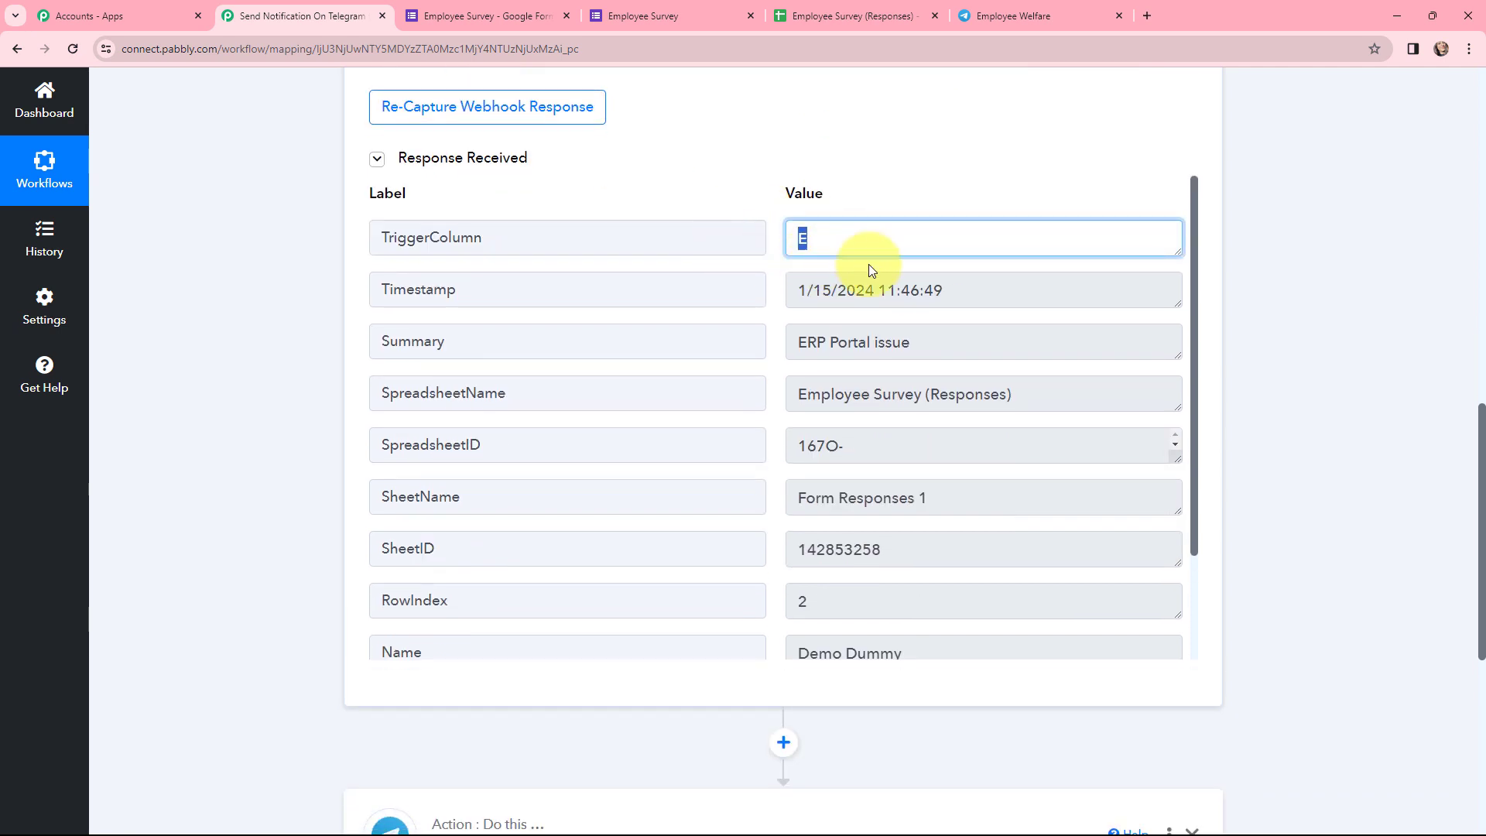
pyautogui.moveTo(948, 290); pyautogui.dragTo(690, 302)
pyautogui.moveTo(796, 343); pyautogui.dragTo(797, 399)
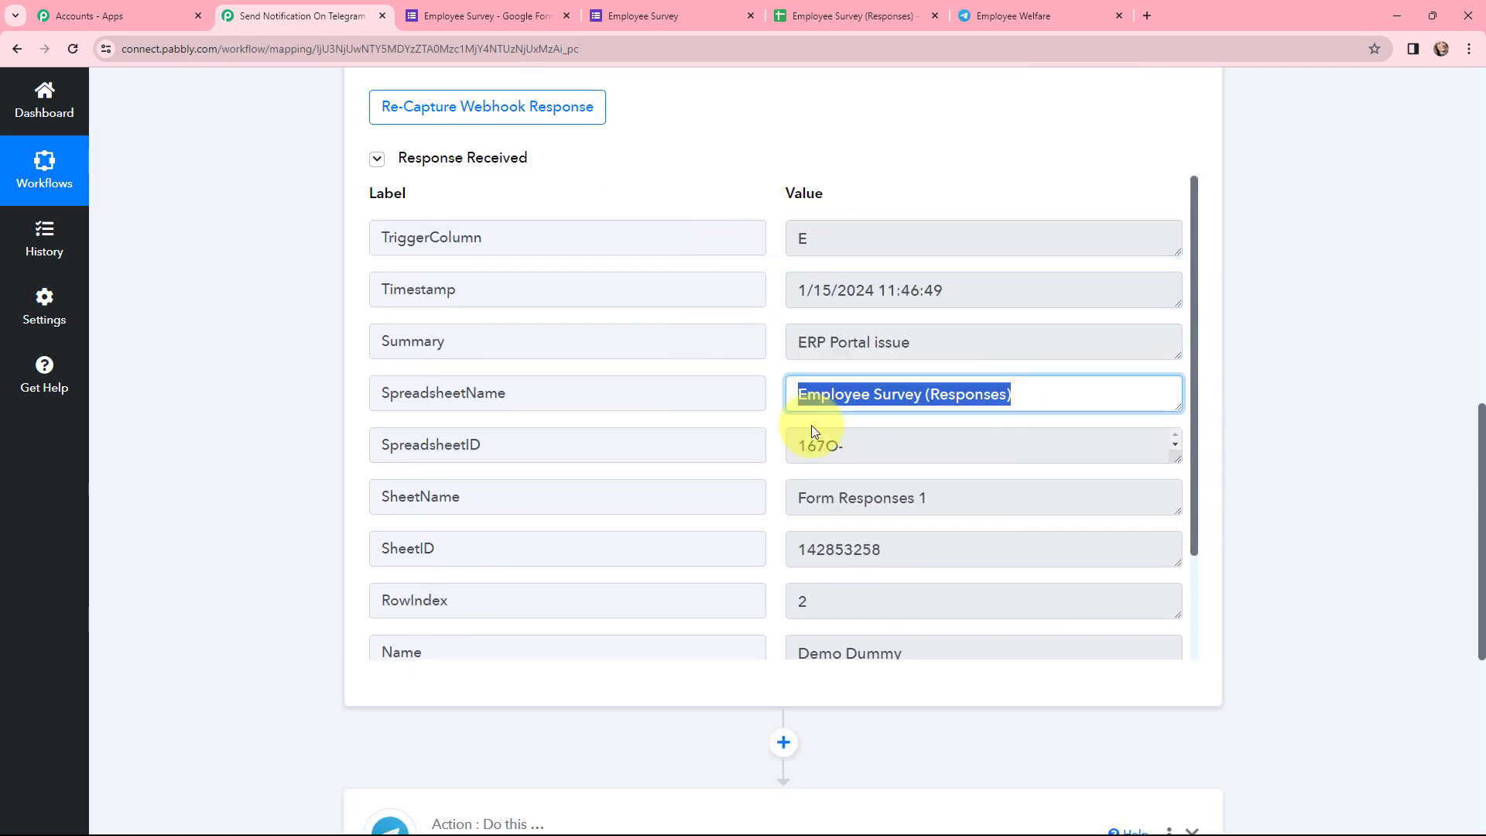
pyautogui.moveTo(880, 454); pyautogui.dragTo(764, 525)
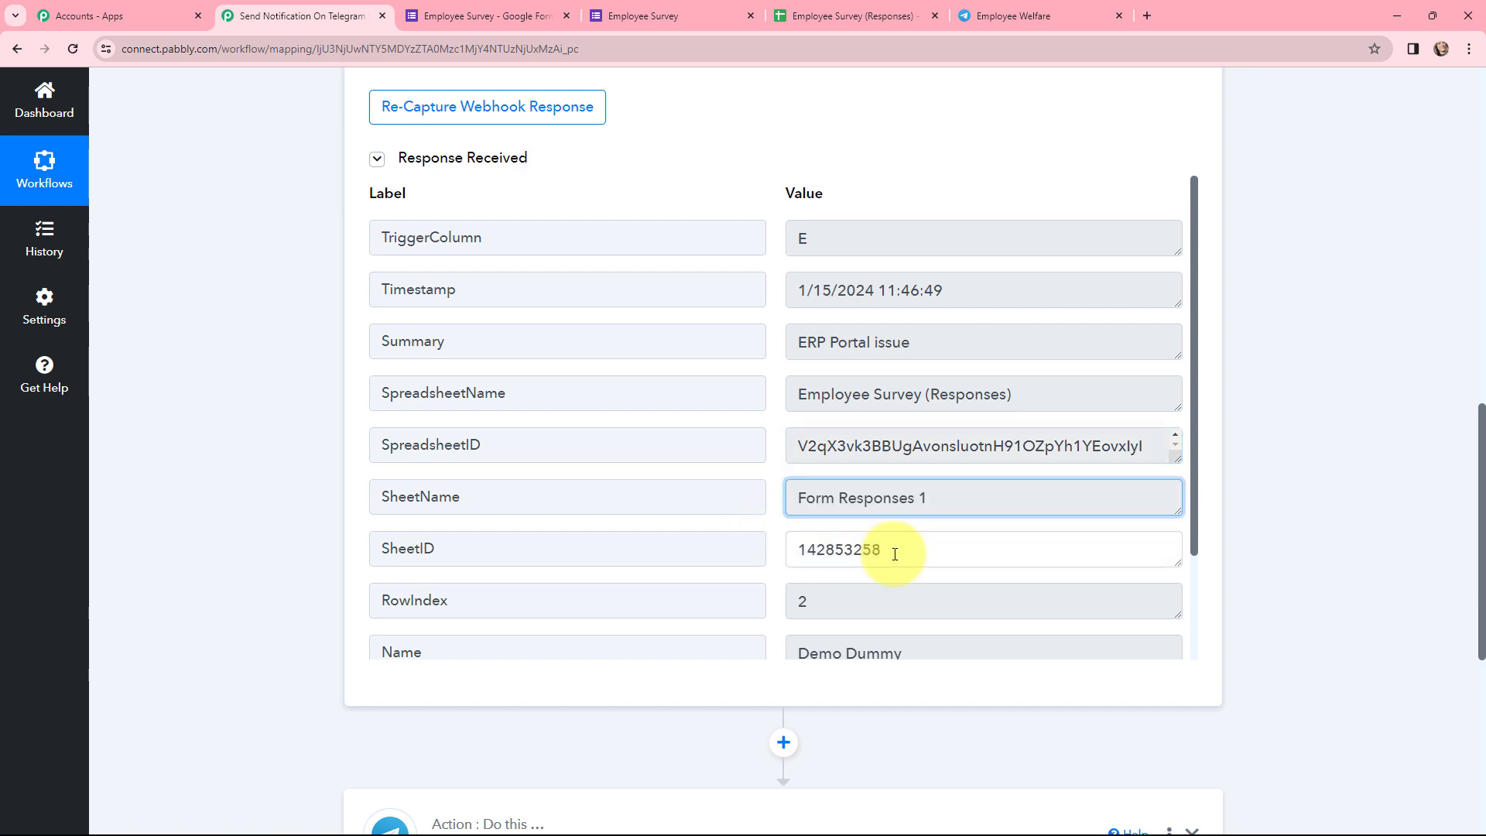
pyautogui.moveTo(889, 550); pyautogui.dragTo(774, 556)
pyautogui.scroll(-2, 890, 441)
pyautogui.moveTo(896, 474); pyautogui.dragTo(684, 603)
pyautogui.click(1251, 456)
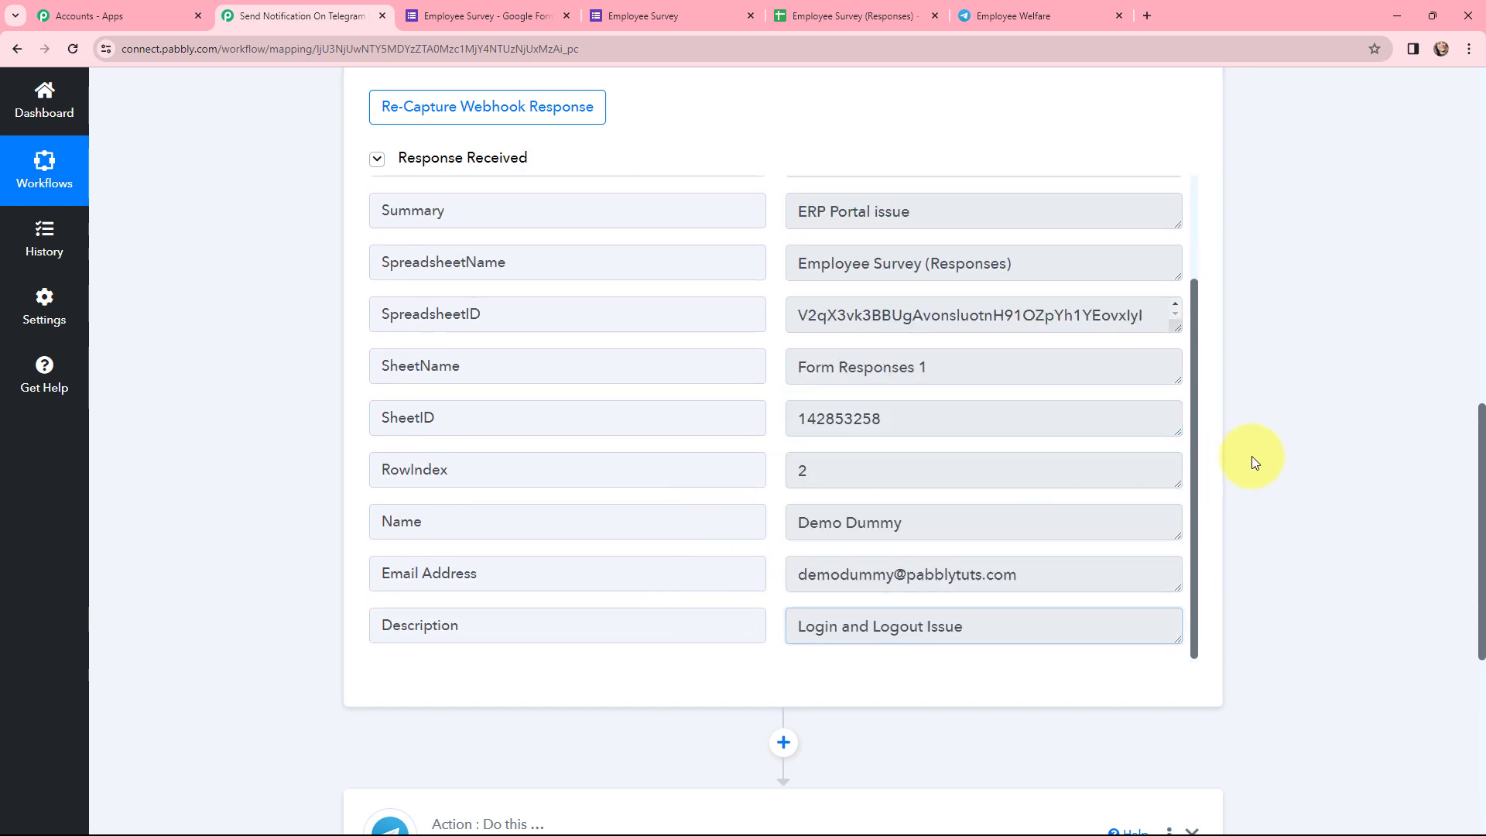
# Read the explanation of the Instant label on the Google Forms trigger
pyautogui.scroll(1, 1252, 456)
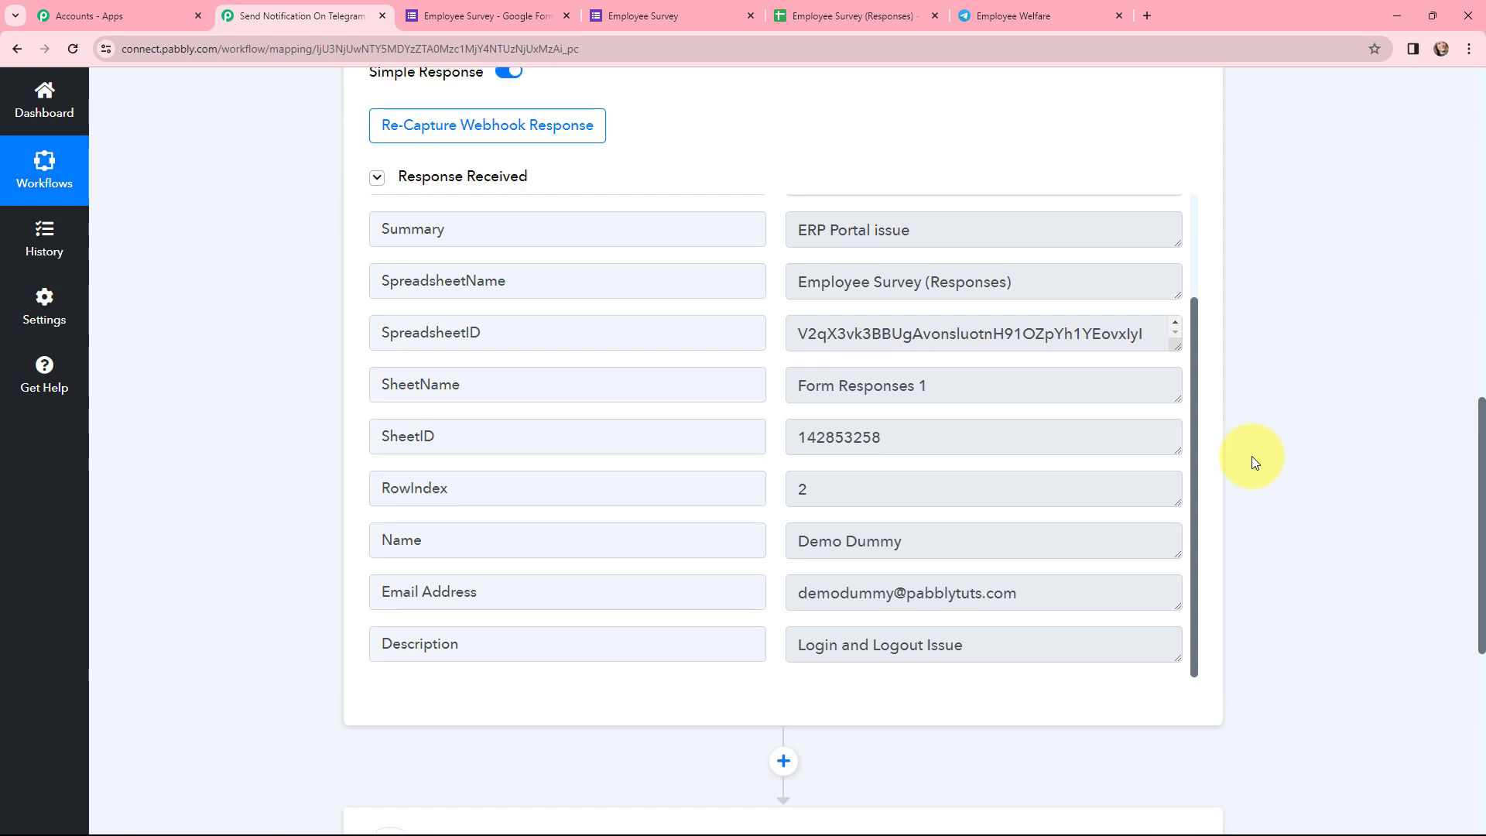
pyautogui.scroll(1, 1252, 457)
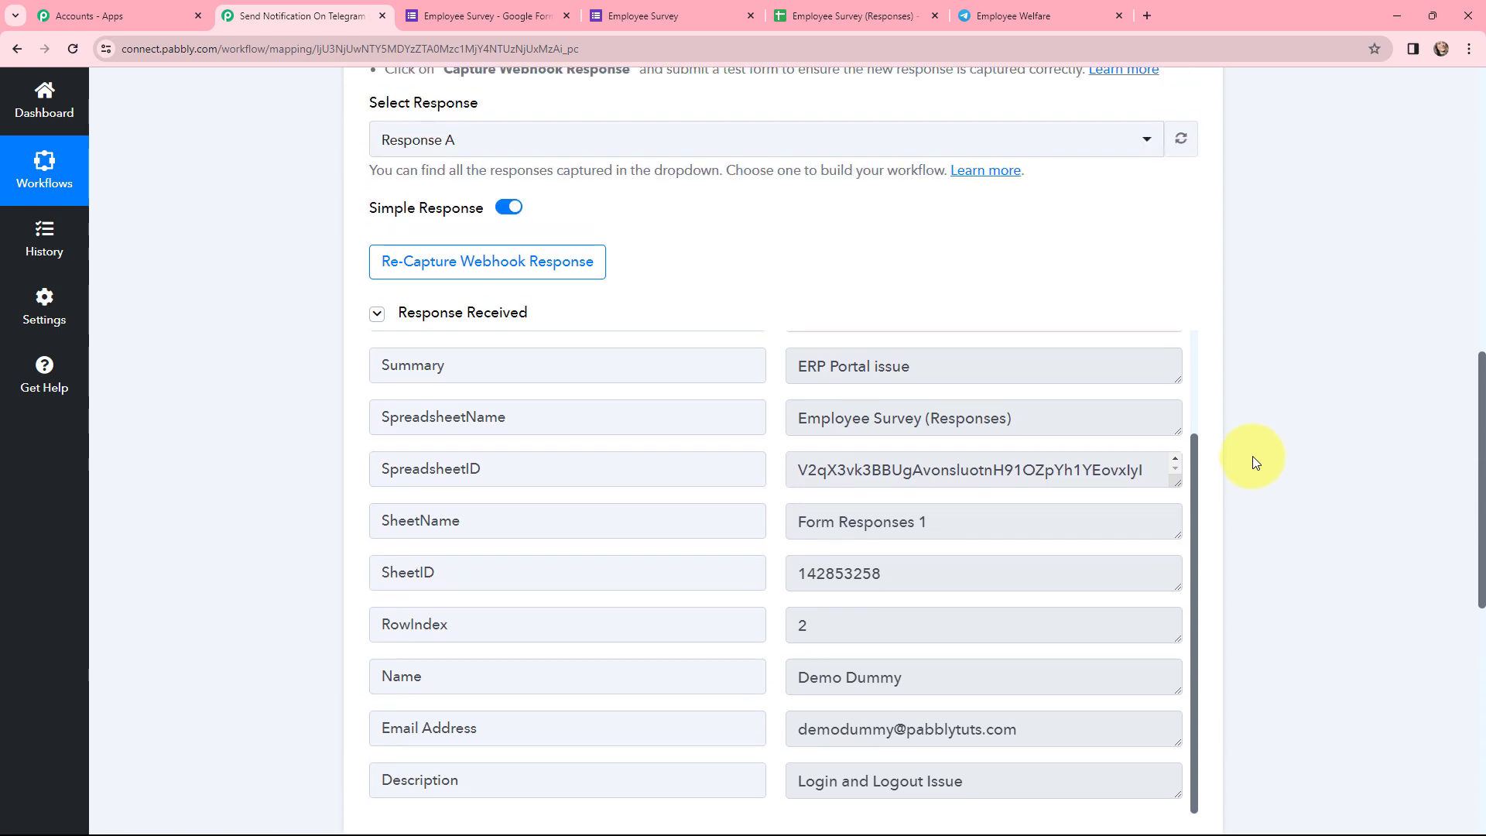
pyautogui.scroll(15, 292, 308)
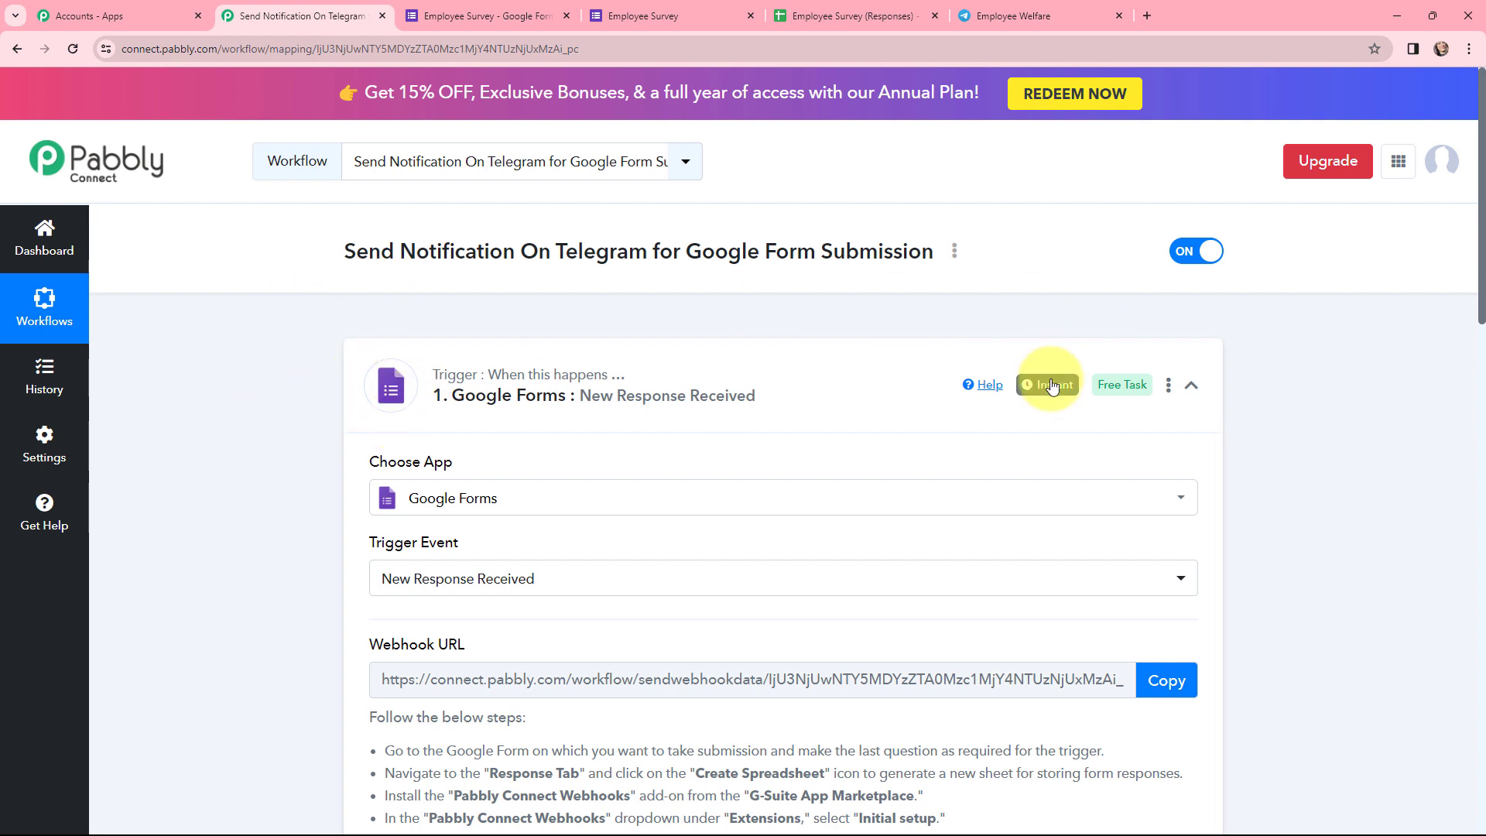
pyautogui.moveTo(1052, 389)
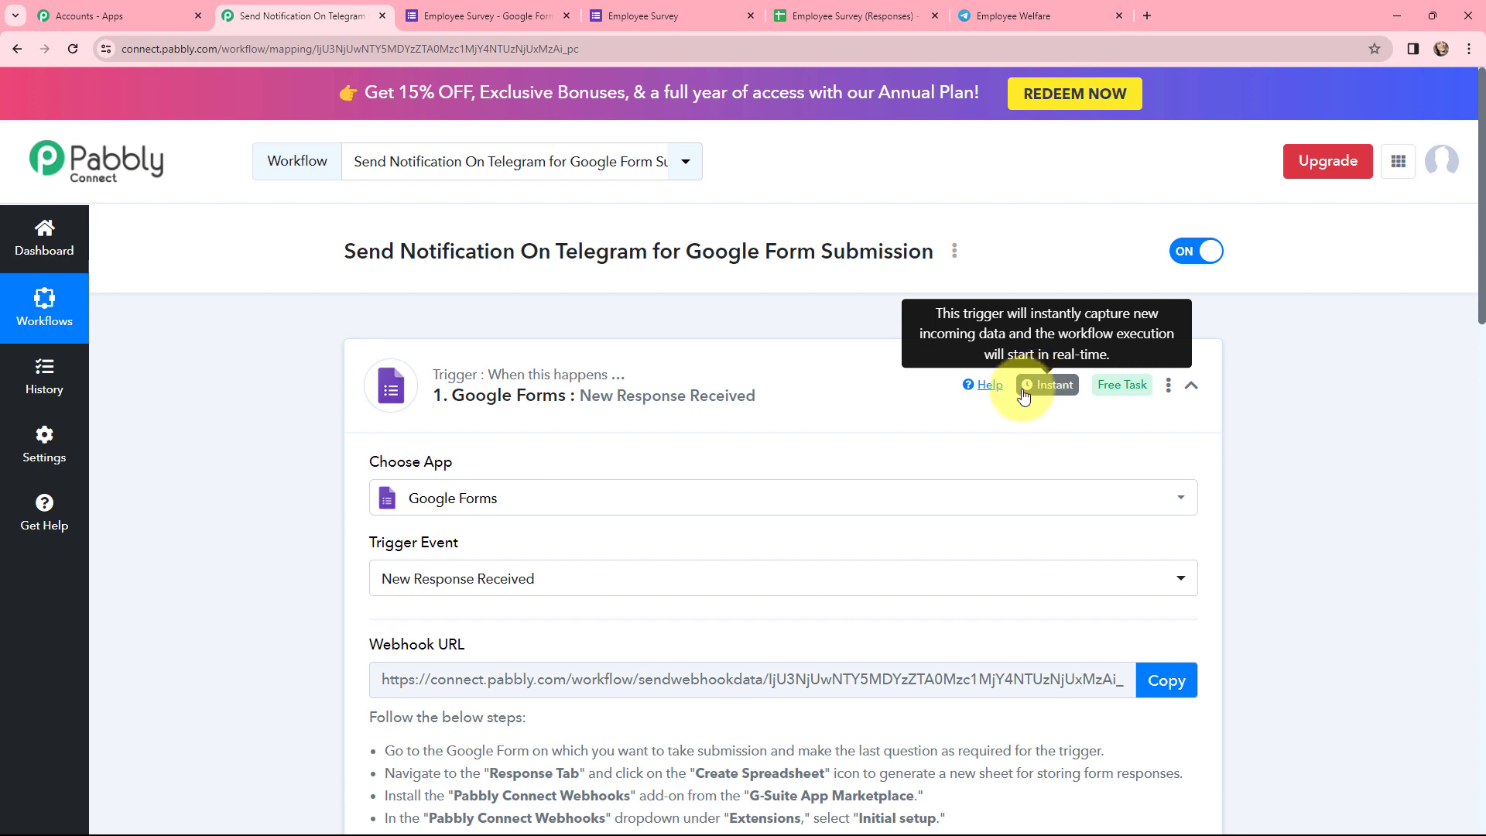
# Start connecting the Telegram Bot action with a new connection, and review the instructions for obtaining its token
pyautogui.click(375, 375)
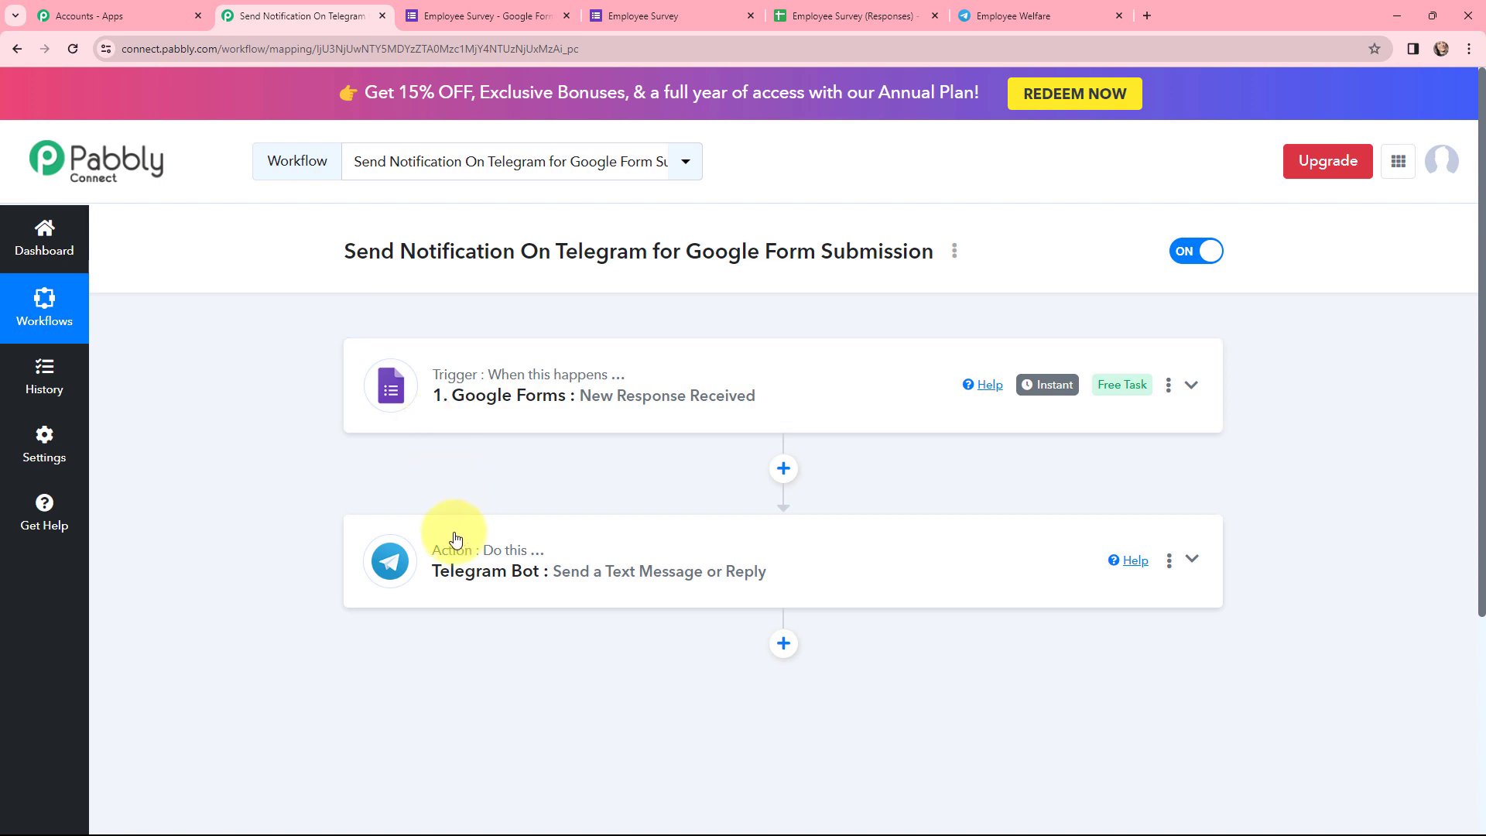
pyautogui.click(387, 542)
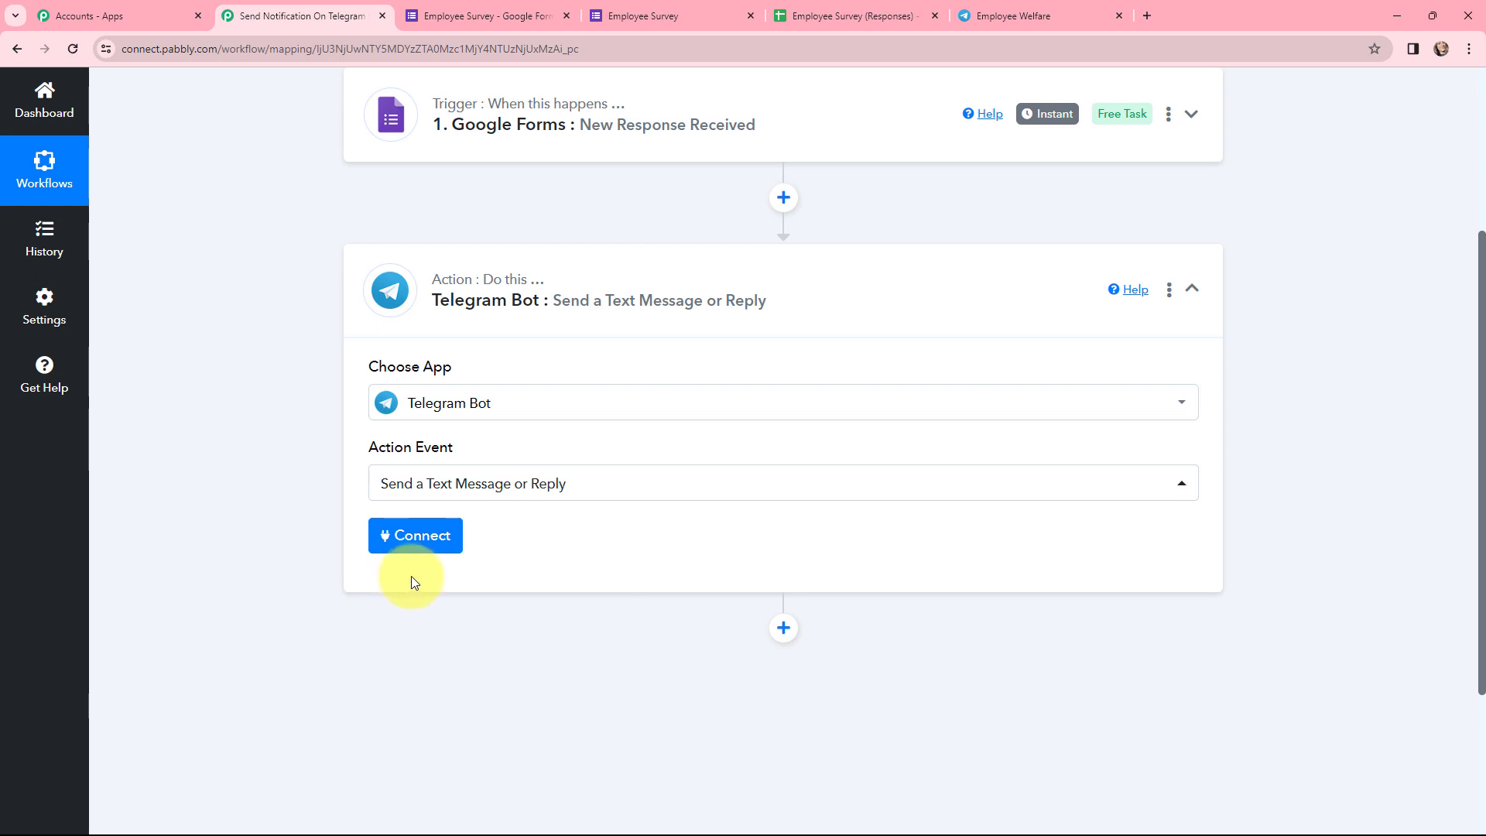
pyautogui.click(414, 536)
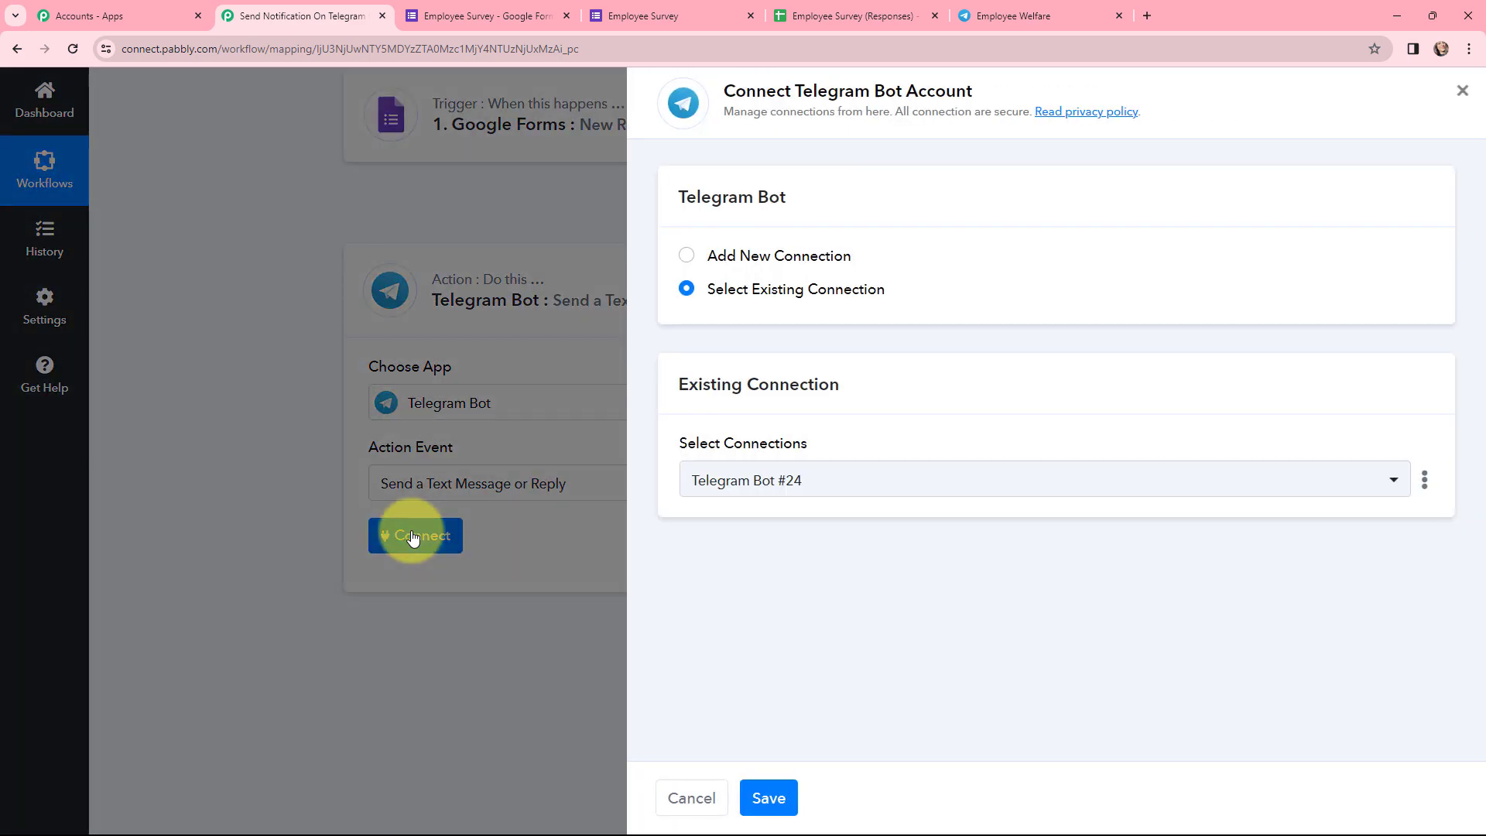
pyautogui.click(685, 256)
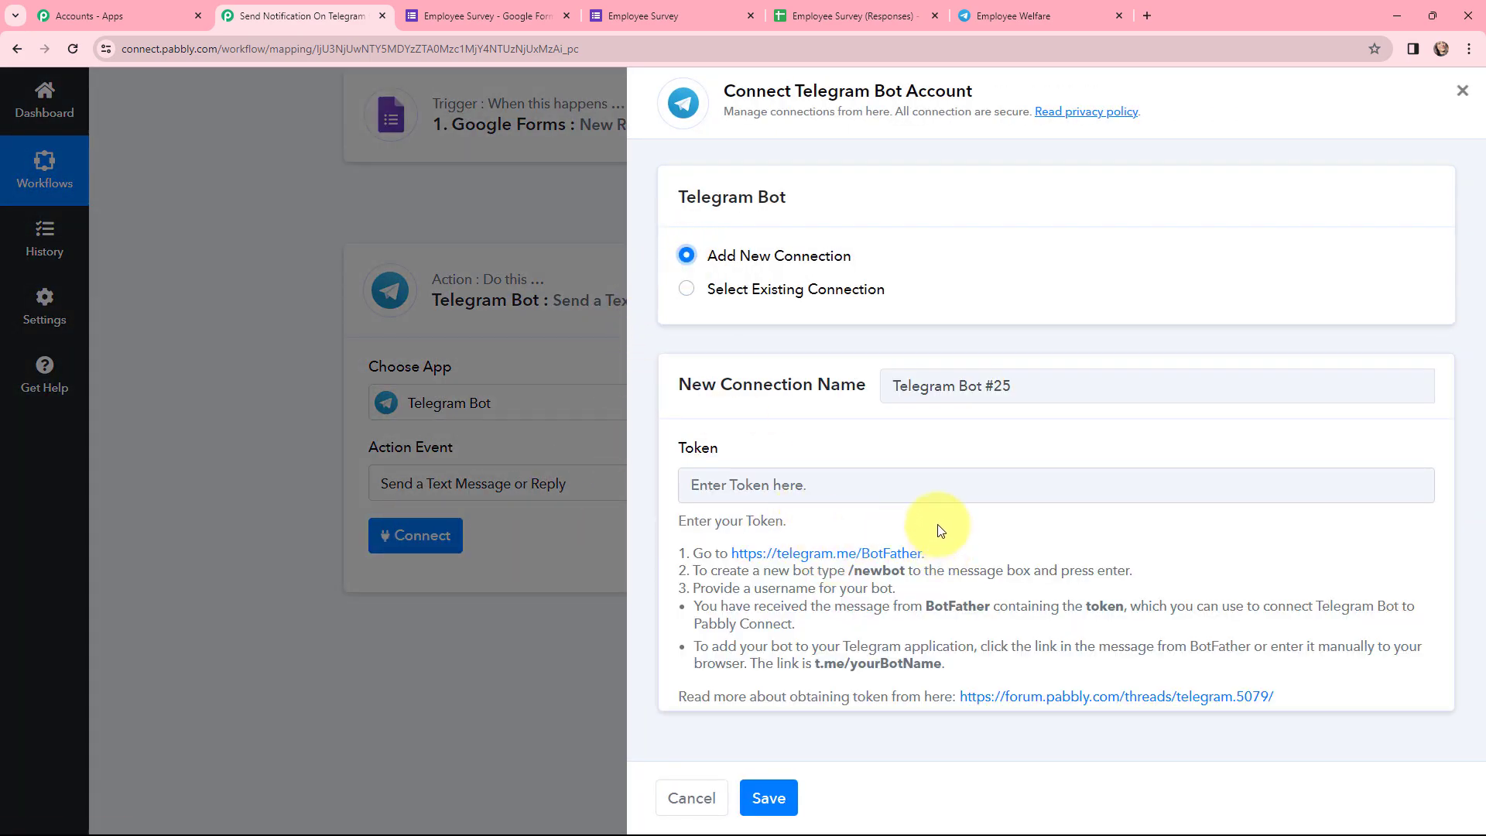
pyautogui.moveTo(679, 550); pyautogui.dragTo(974, 657)
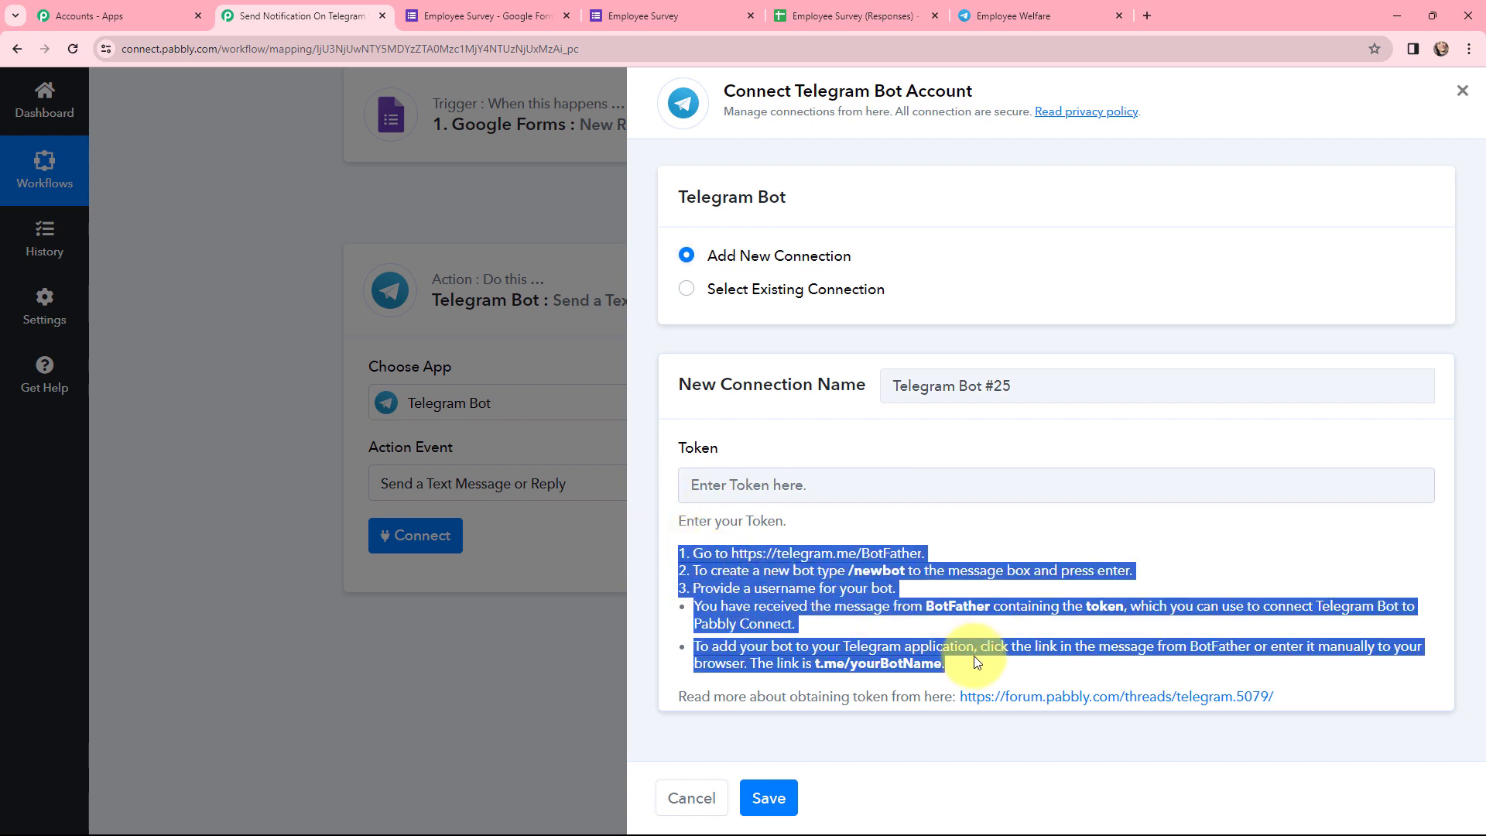
pyautogui.click(875, 493)
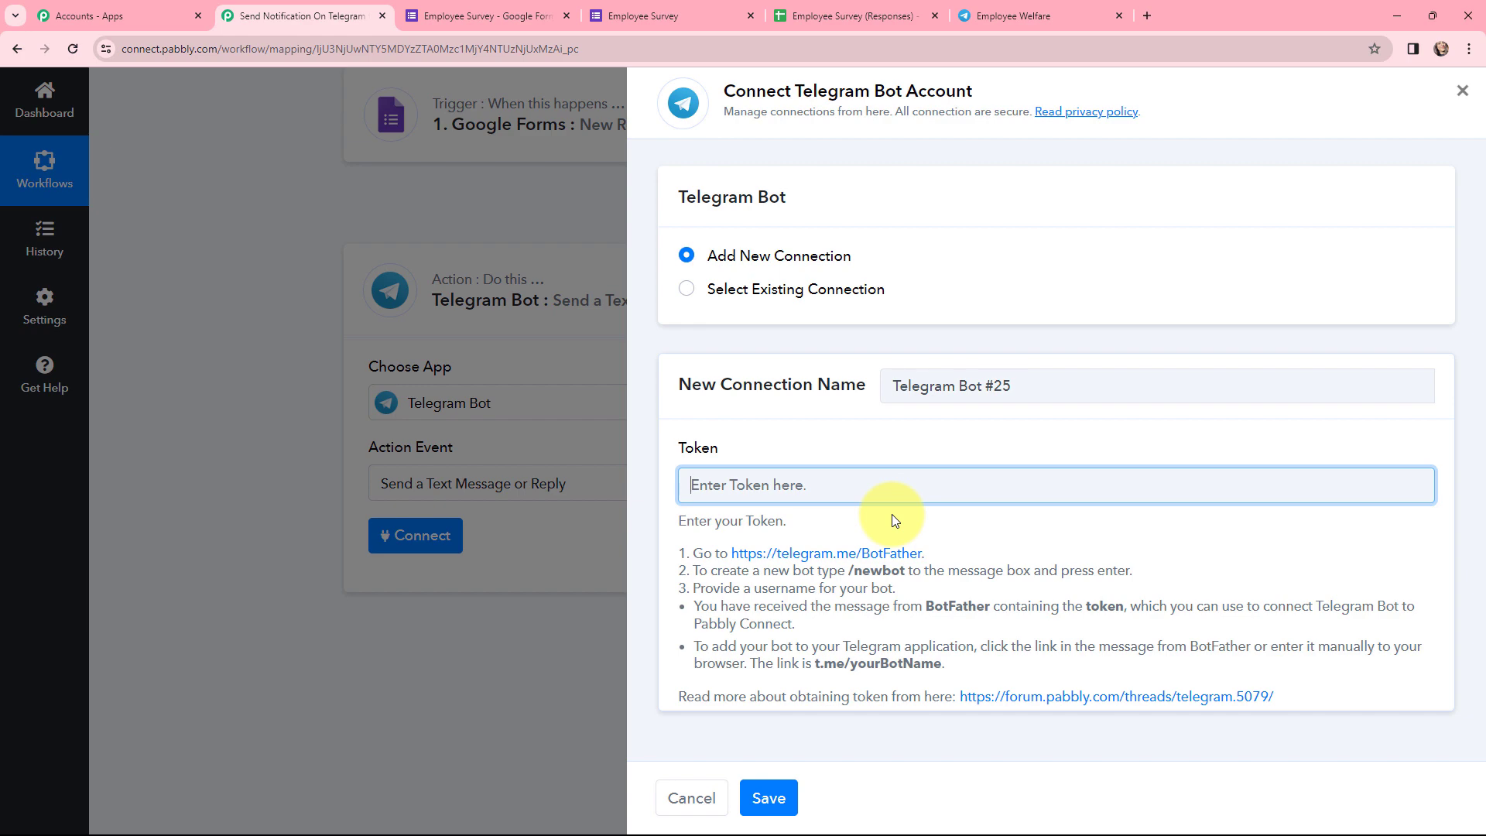
# Switch to Telegram, find and start the BotFather chat, and request a new bot with the /newbot command
pyautogui.click(1014, 16)
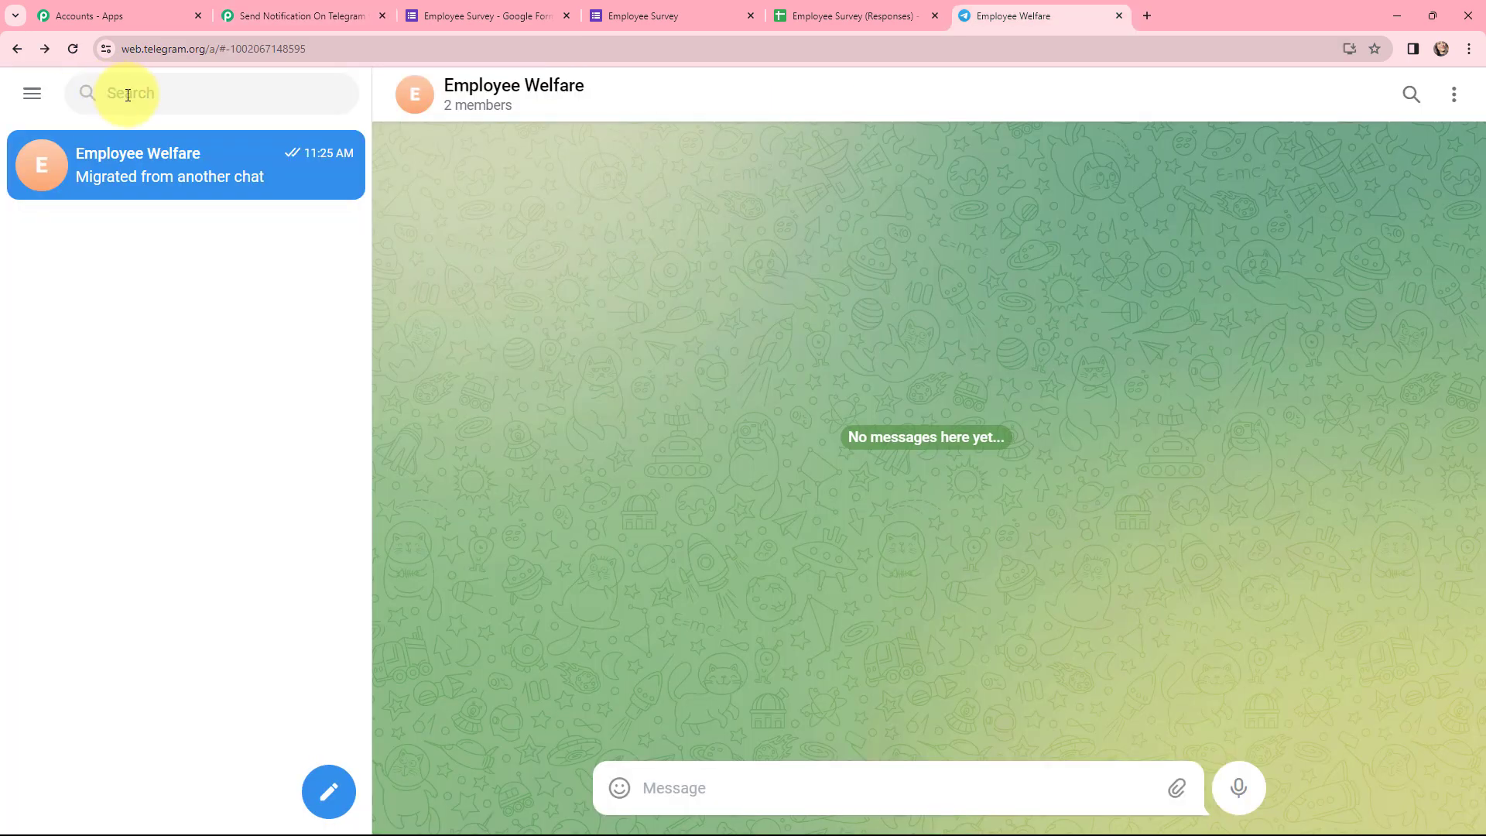
pyautogui.click(128, 94)
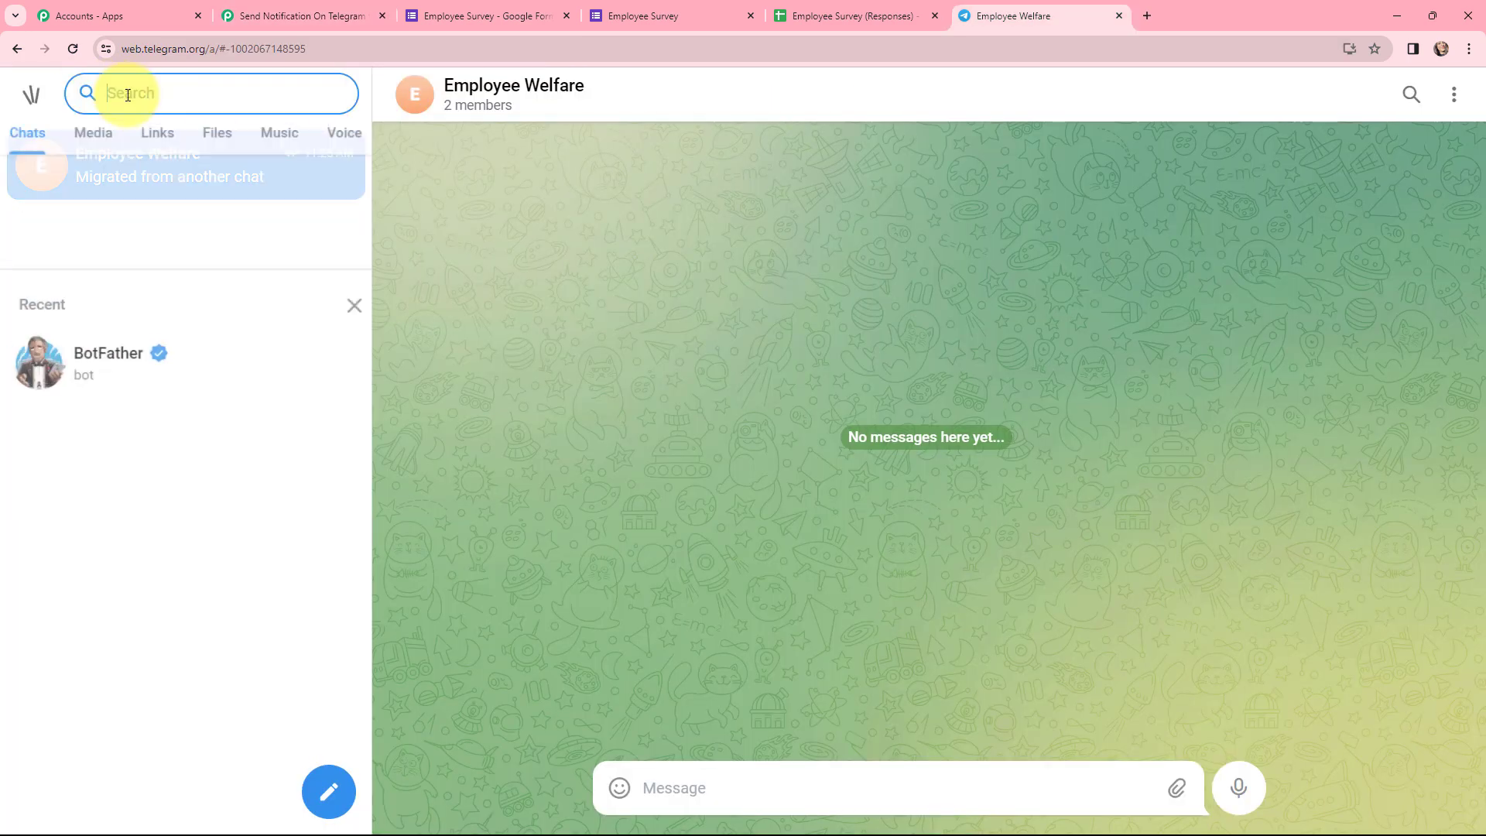
pyautogui.click(113, 375)
pyautogui.click(1333, 94)
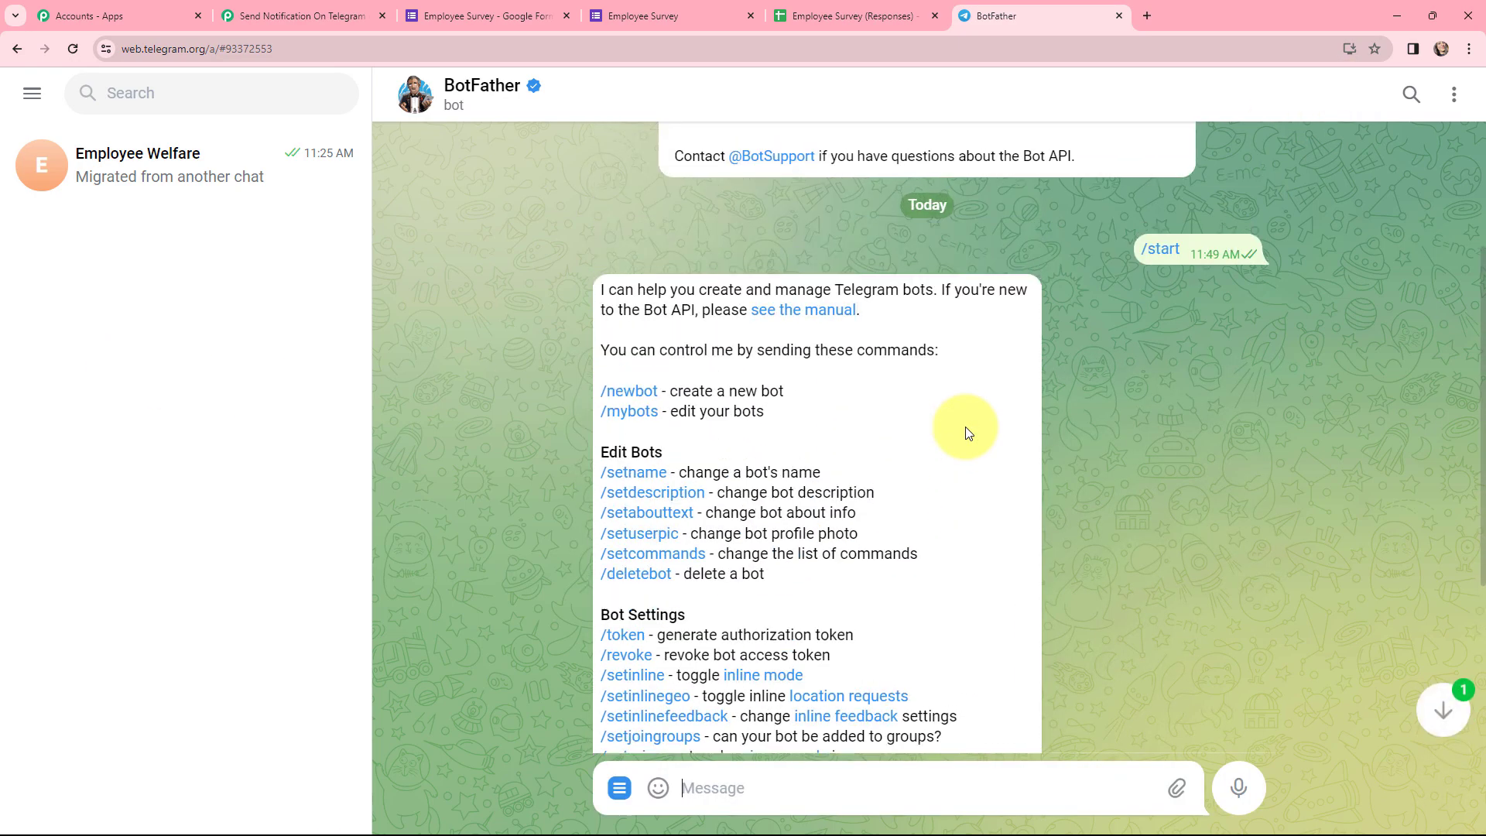
pyautogui.click(623, 392)
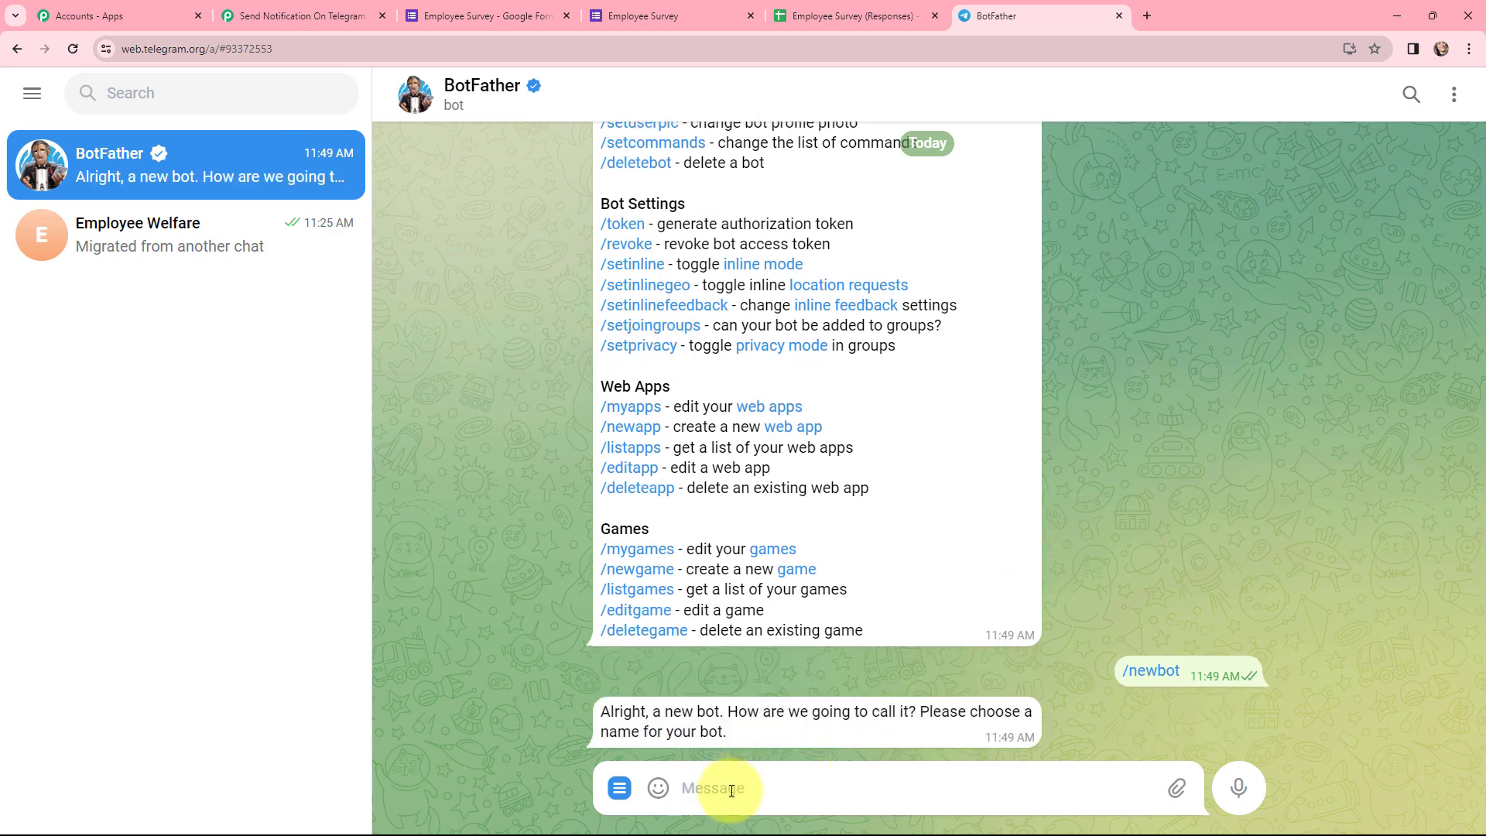
# Name the new bot employeeresponsee and give it the username employeeresponsee_bot
pyautogui.write('employeeresponsee')
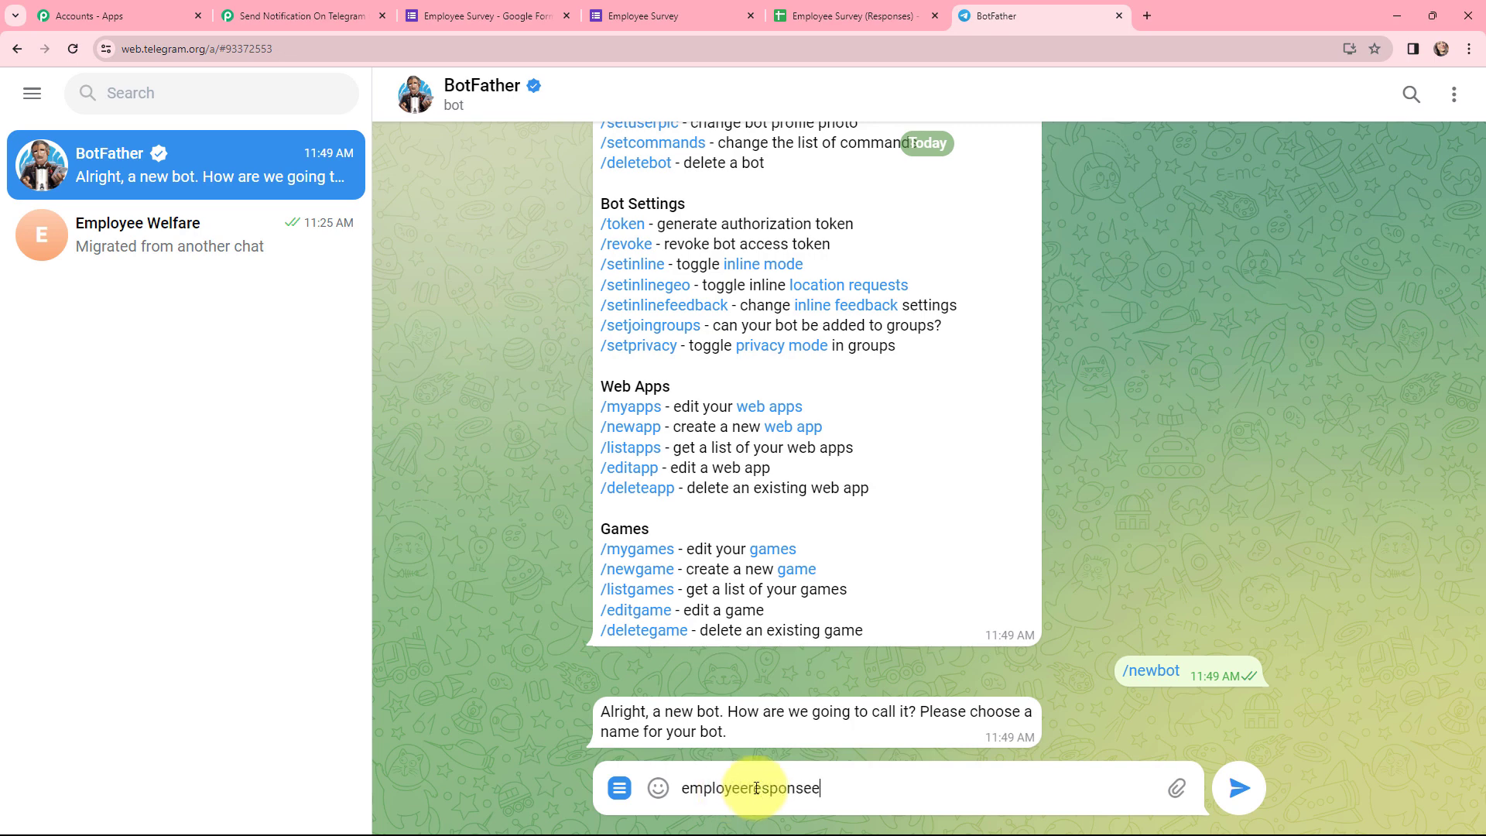
pyautogui.click(1241, 789)
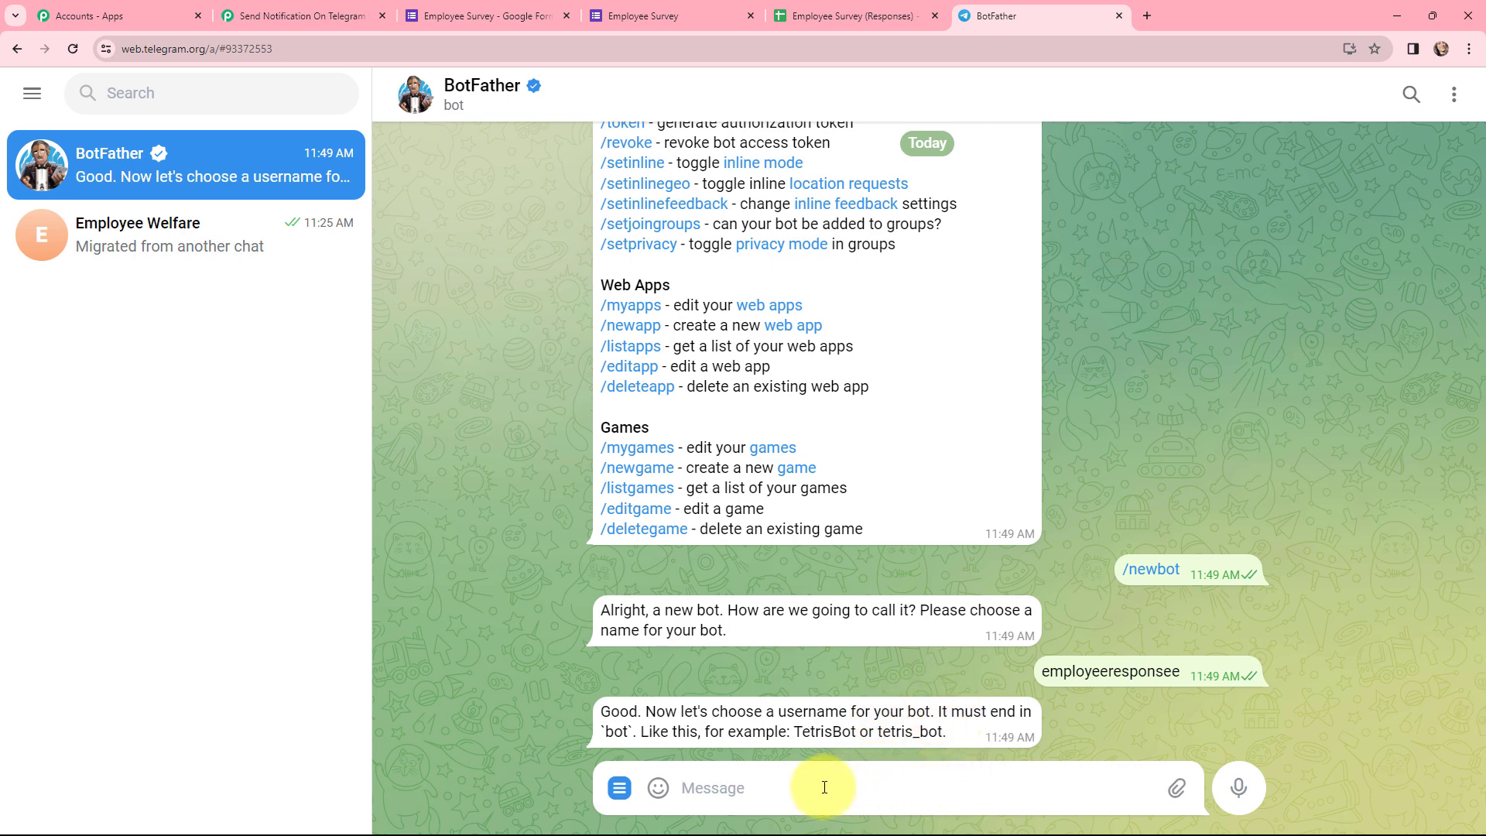
pyautogui.write('employeeresponsee')
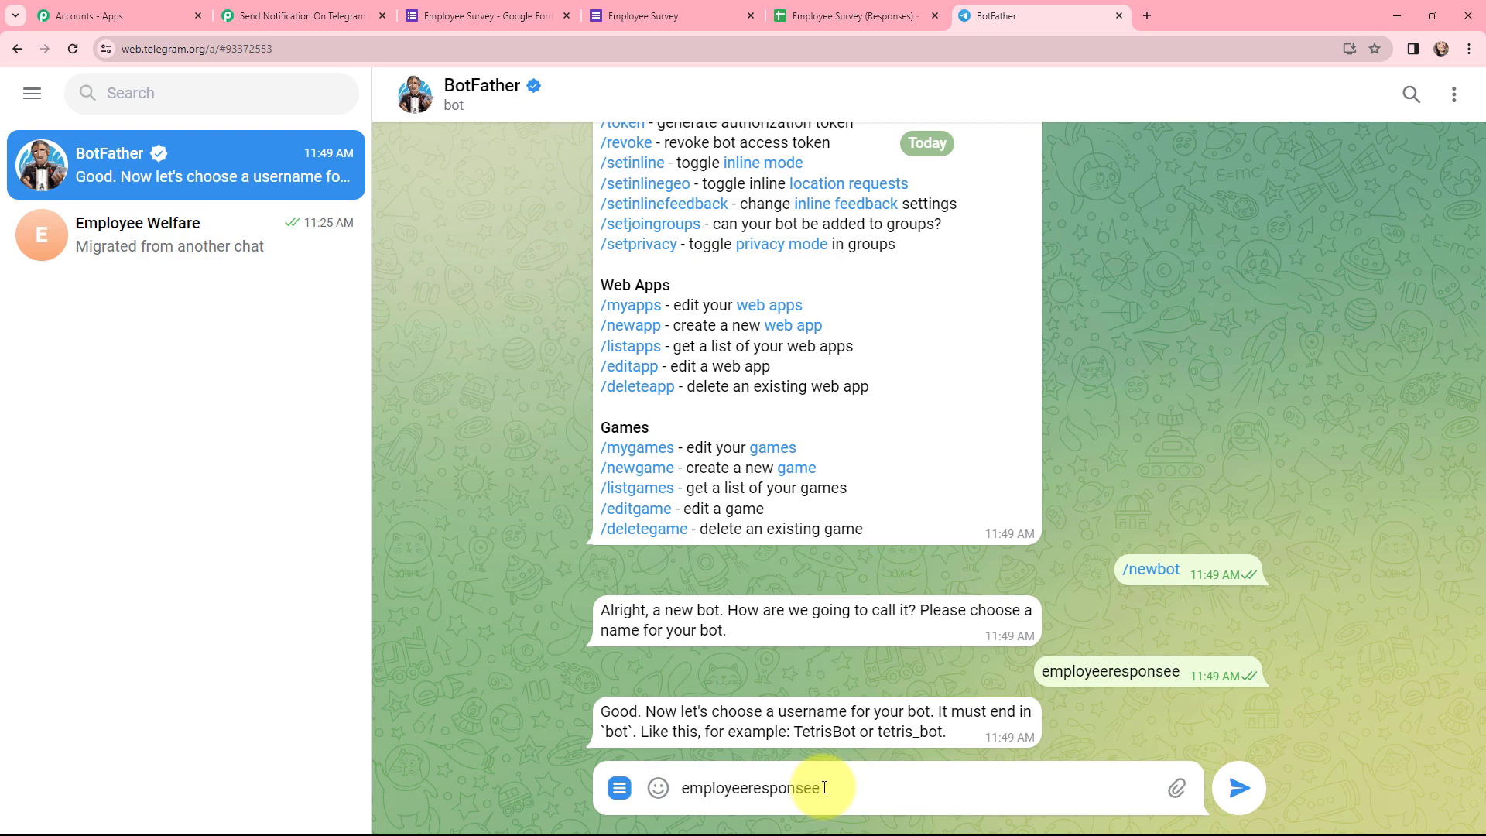
pyautogui.write('_bot')
pyautogui.press('Return')
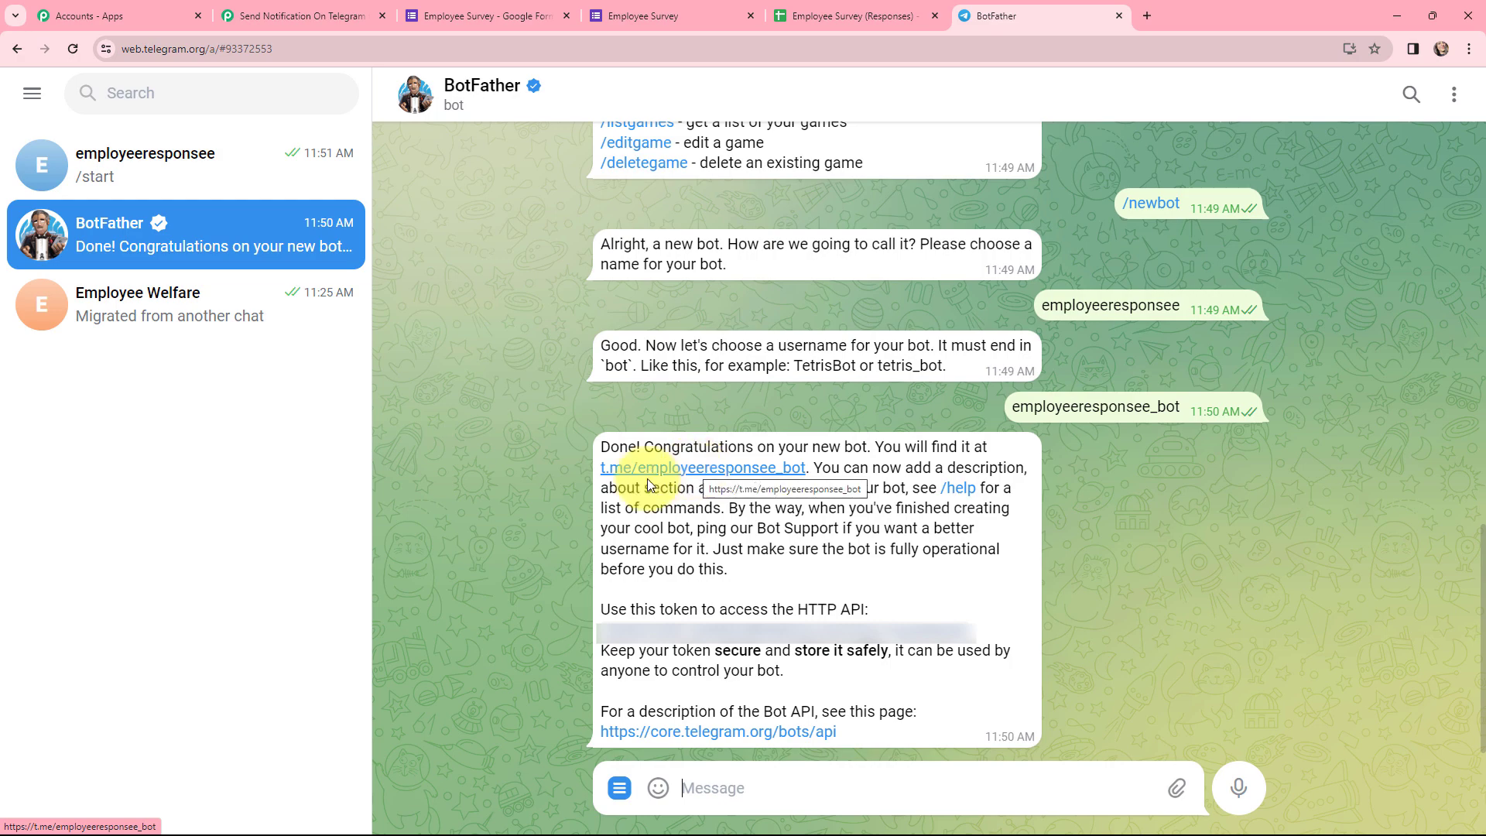
# View the new employeeresponsee bot's chat, and copy the bot's HTTP API token from BotFather's message
pyautogui.click(216, 183)
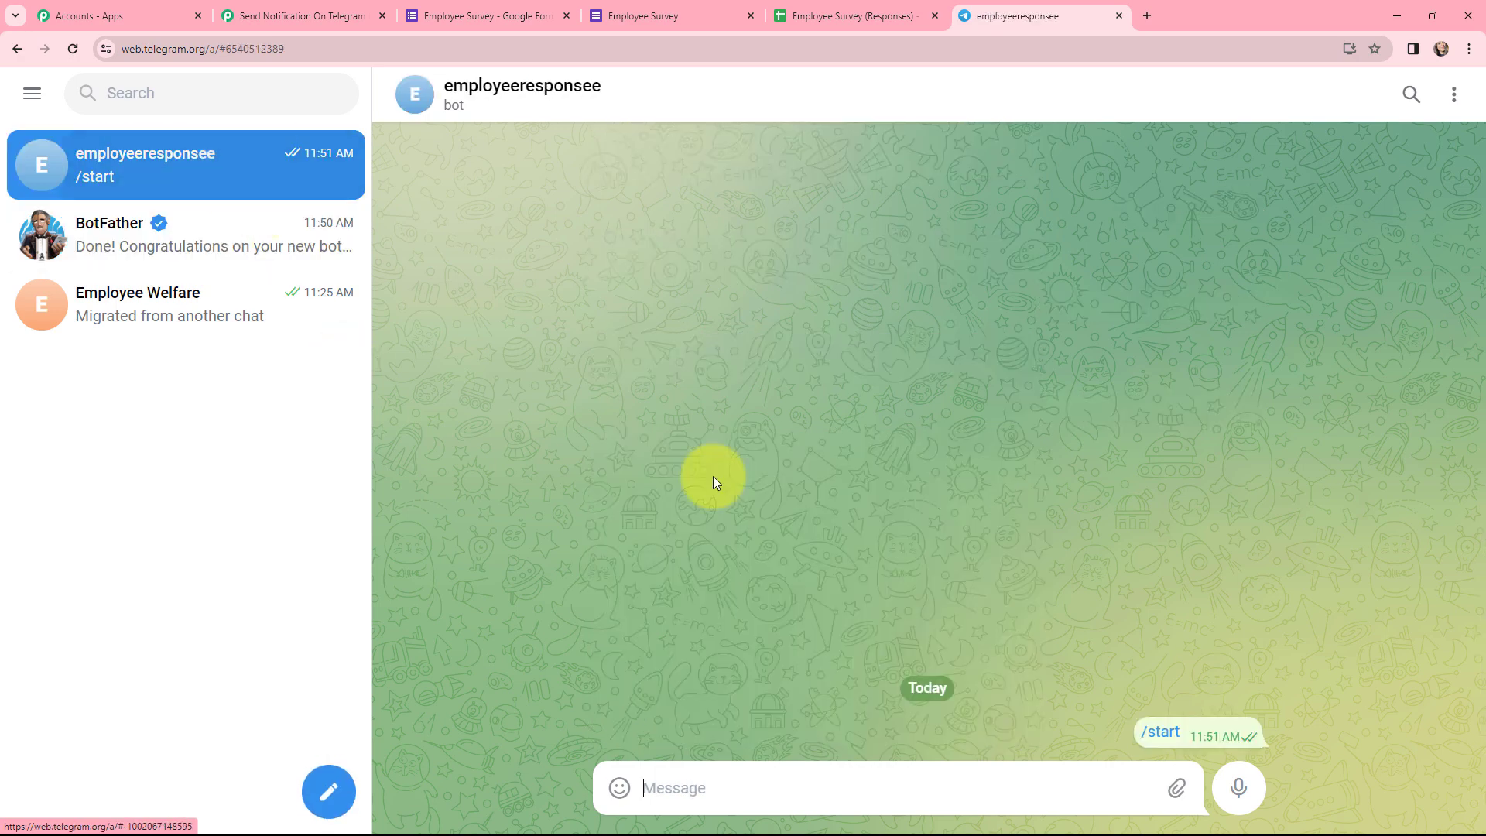
pyautogui.click(194, 246)
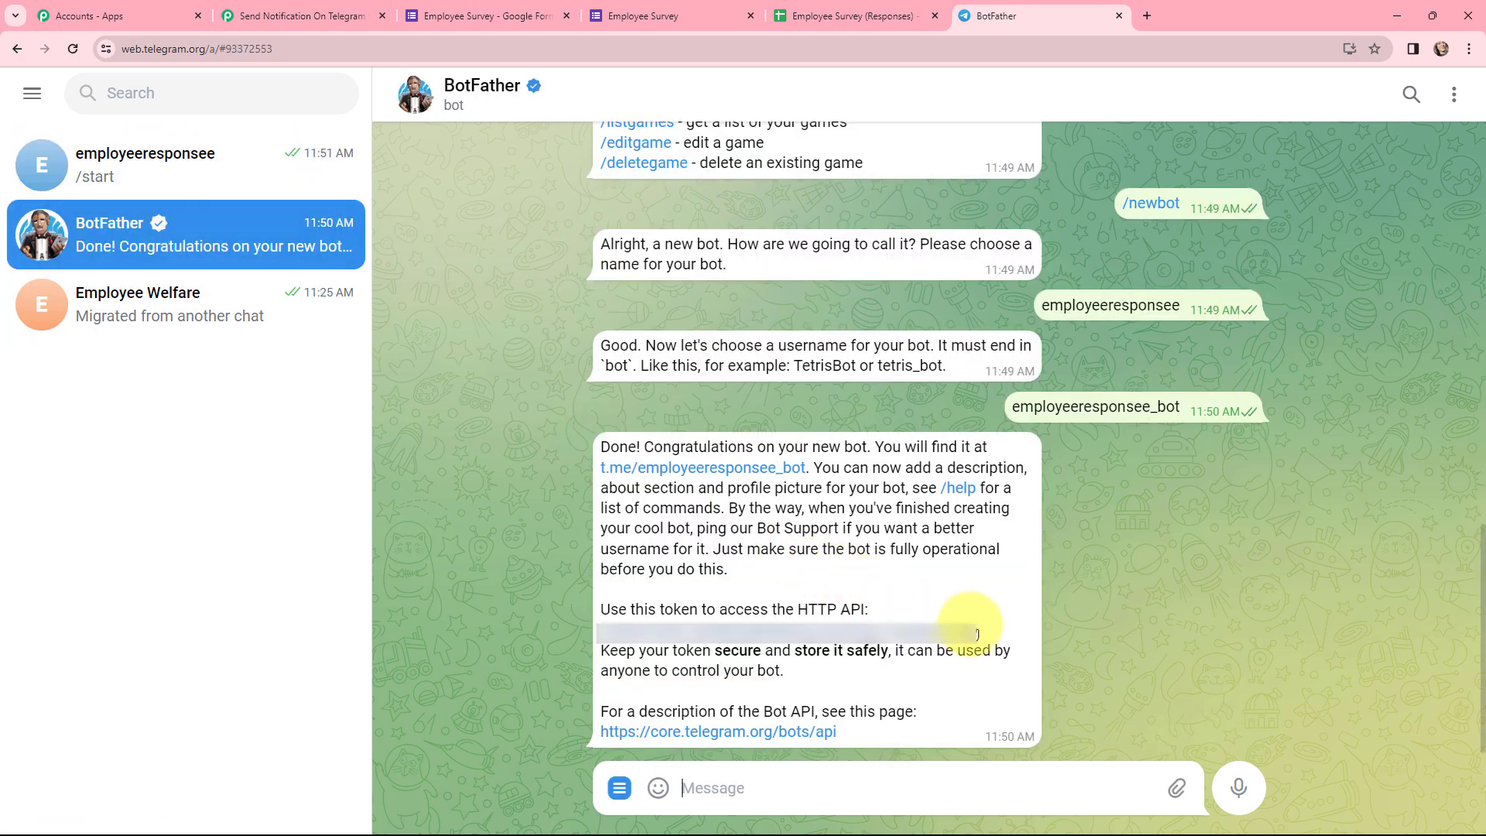
pyautogui.moveTo(977, 634); pyautogui.dragTo(601, 623)
pyautogui.click(688, 633)
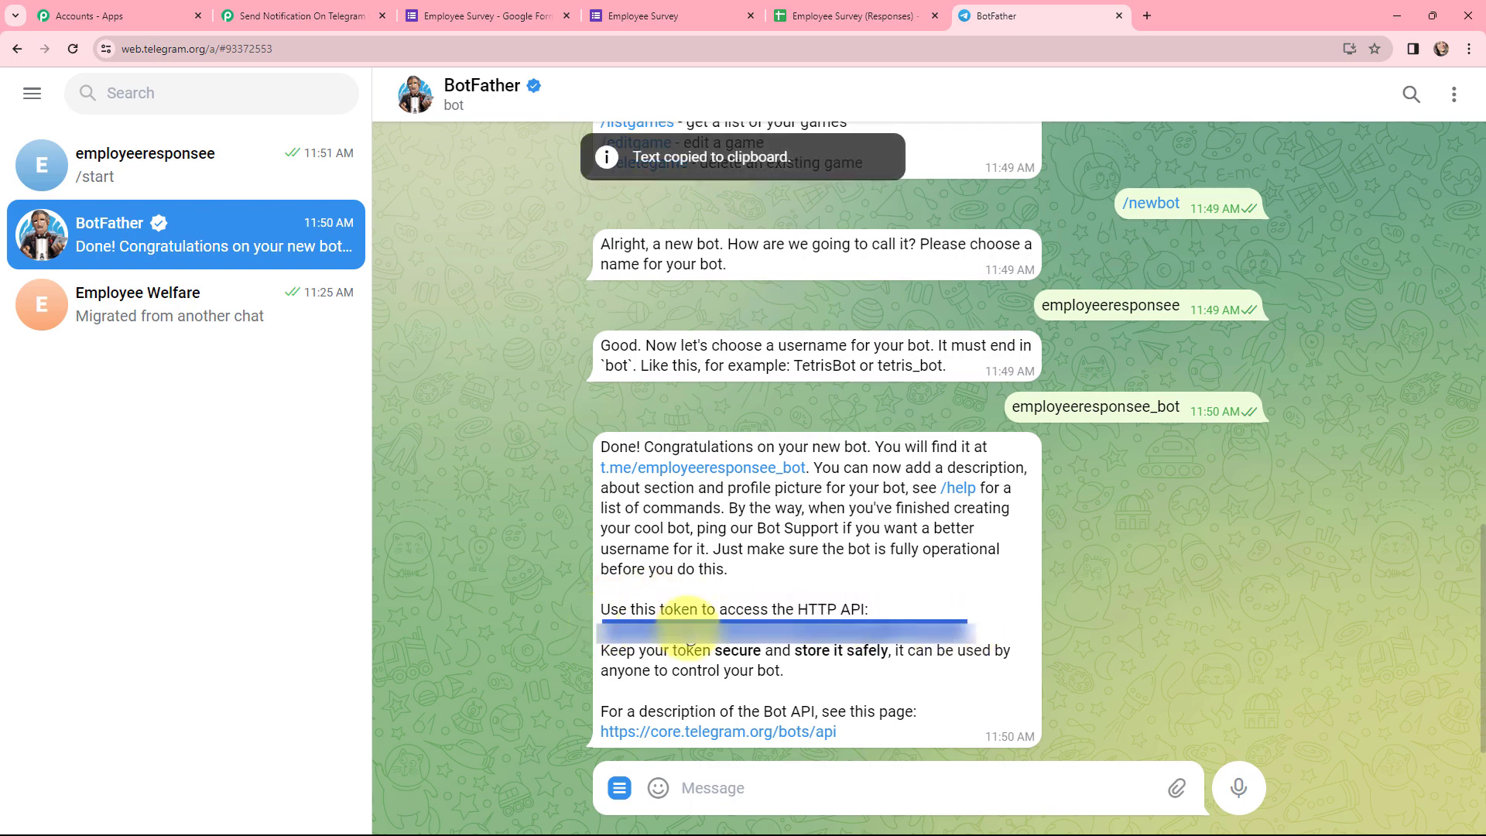
# Paste the bot token into the workflow's new Telegram Bot connection and save the connection
pyautogui.click(310, 16)
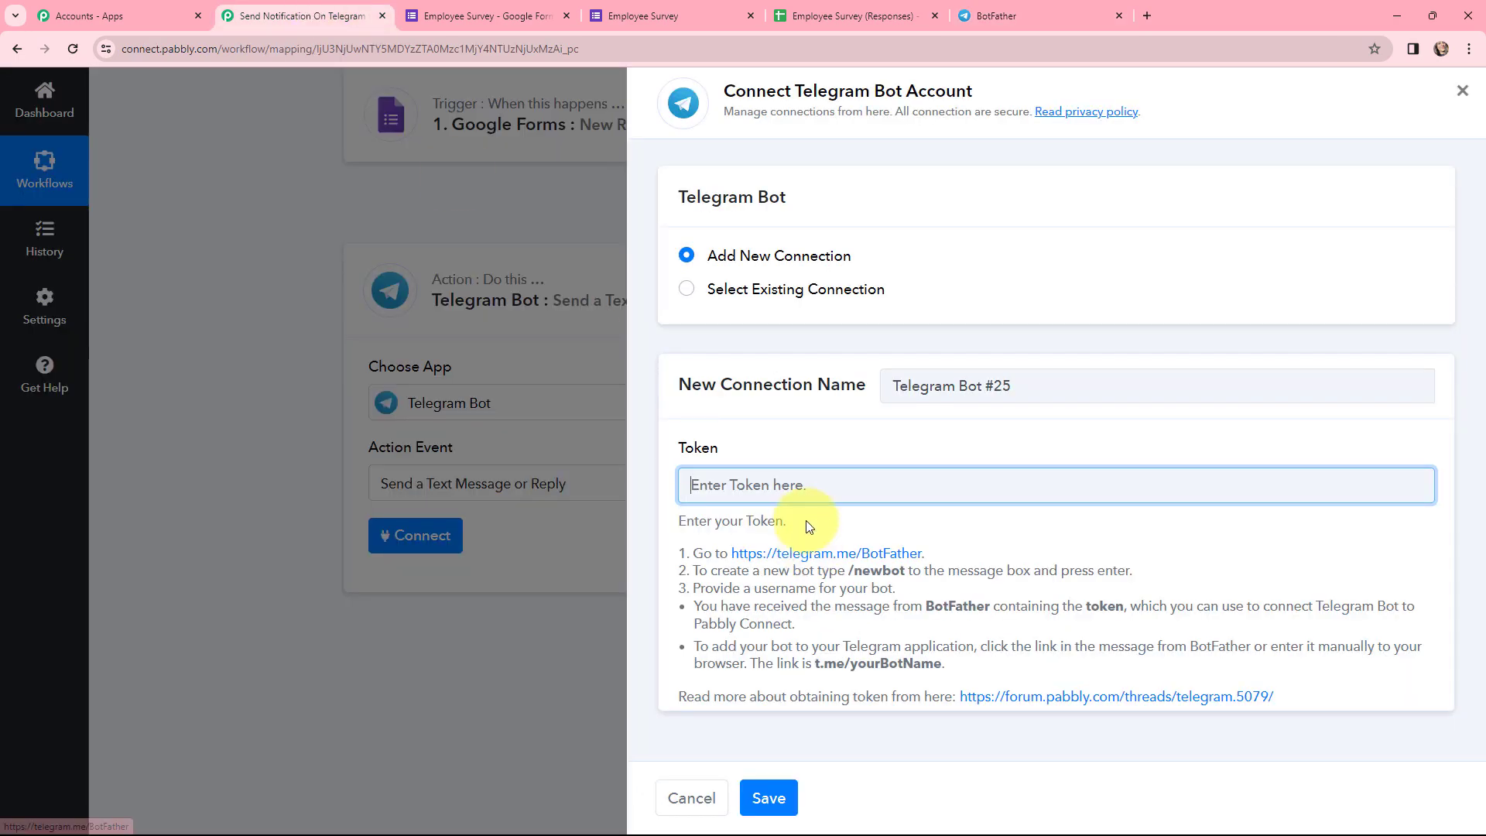
pyautogui.hotkey('ctrl', 'v')
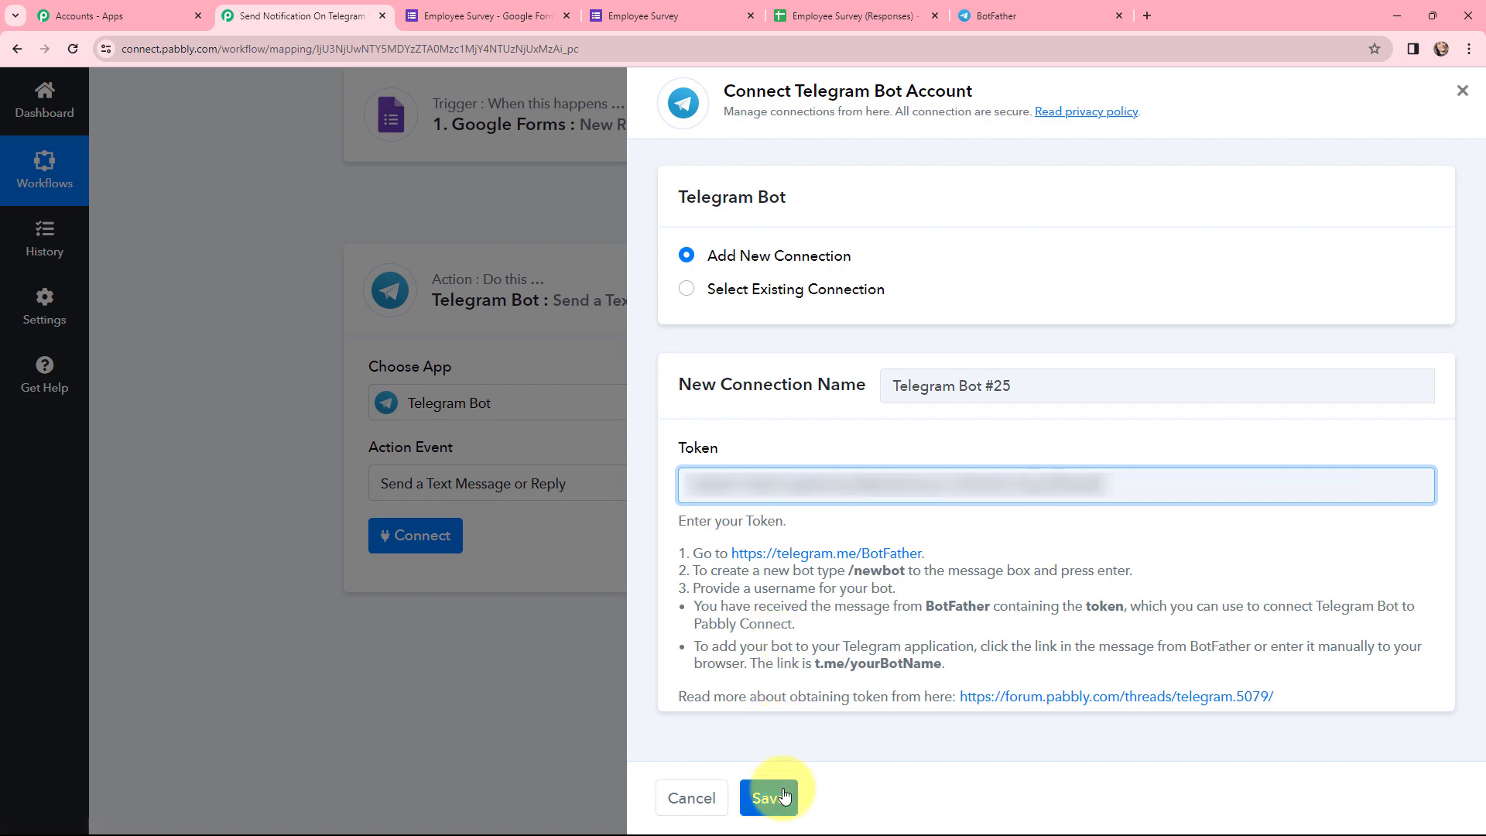
pyautogui.click(784, 796)
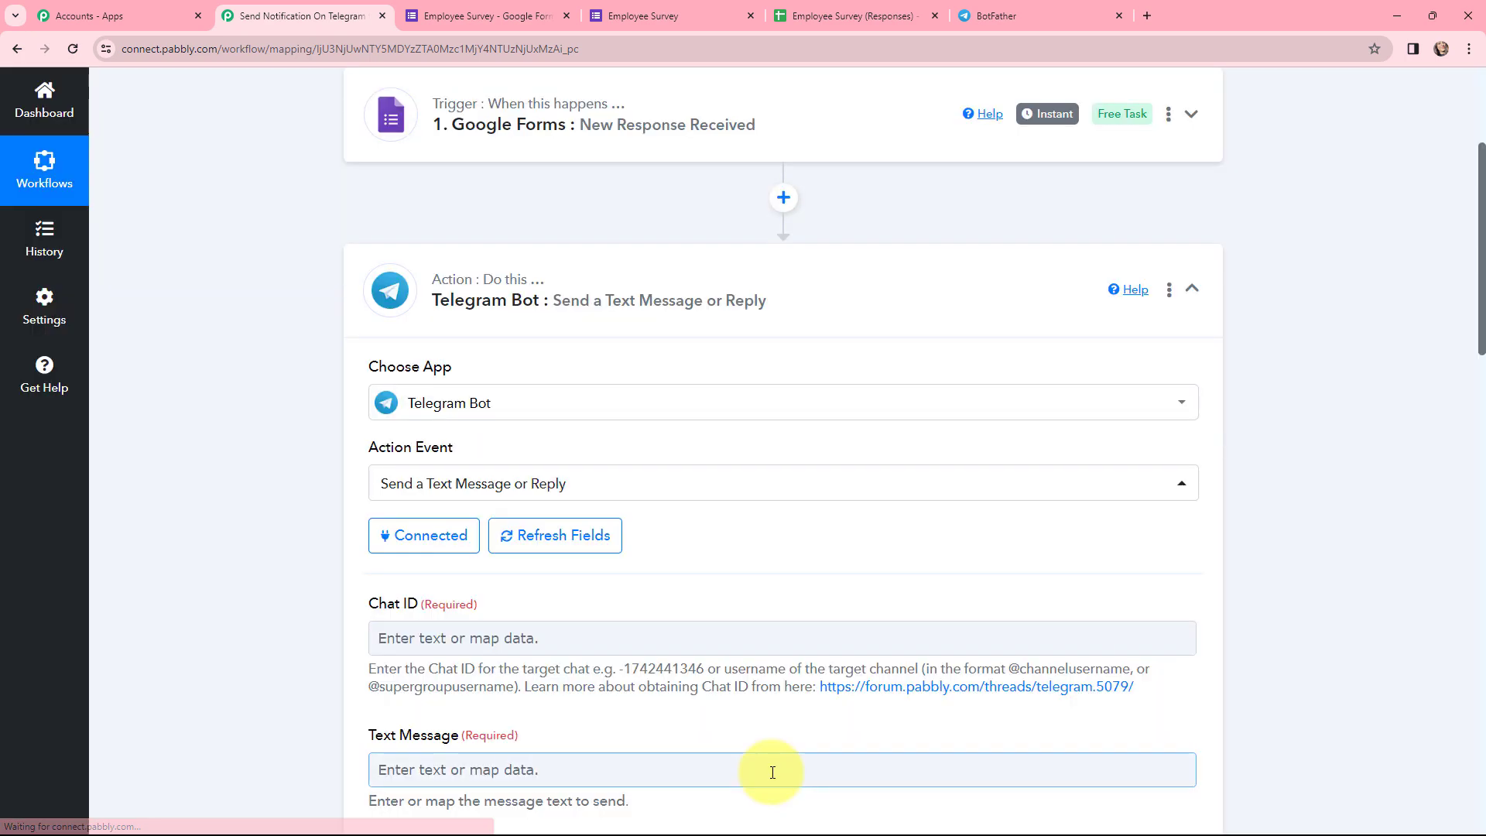
# Copy the Employee Welfare group's chat ID from its Telegram web address, and enter it as the action's Chat ID
pyautogui.scroll(-1, 695, 387)
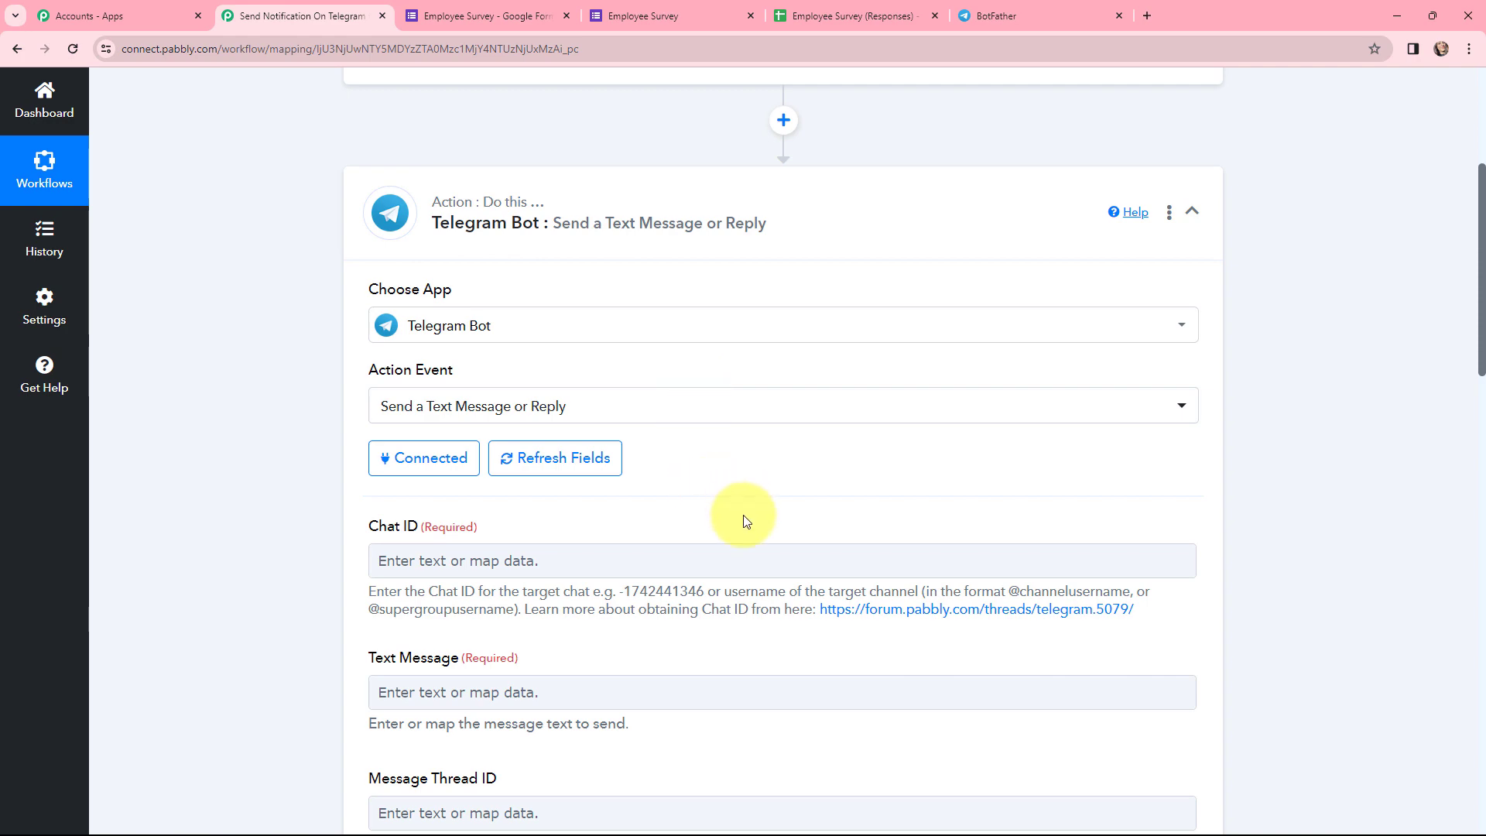
pyautogui.click(146, 315)
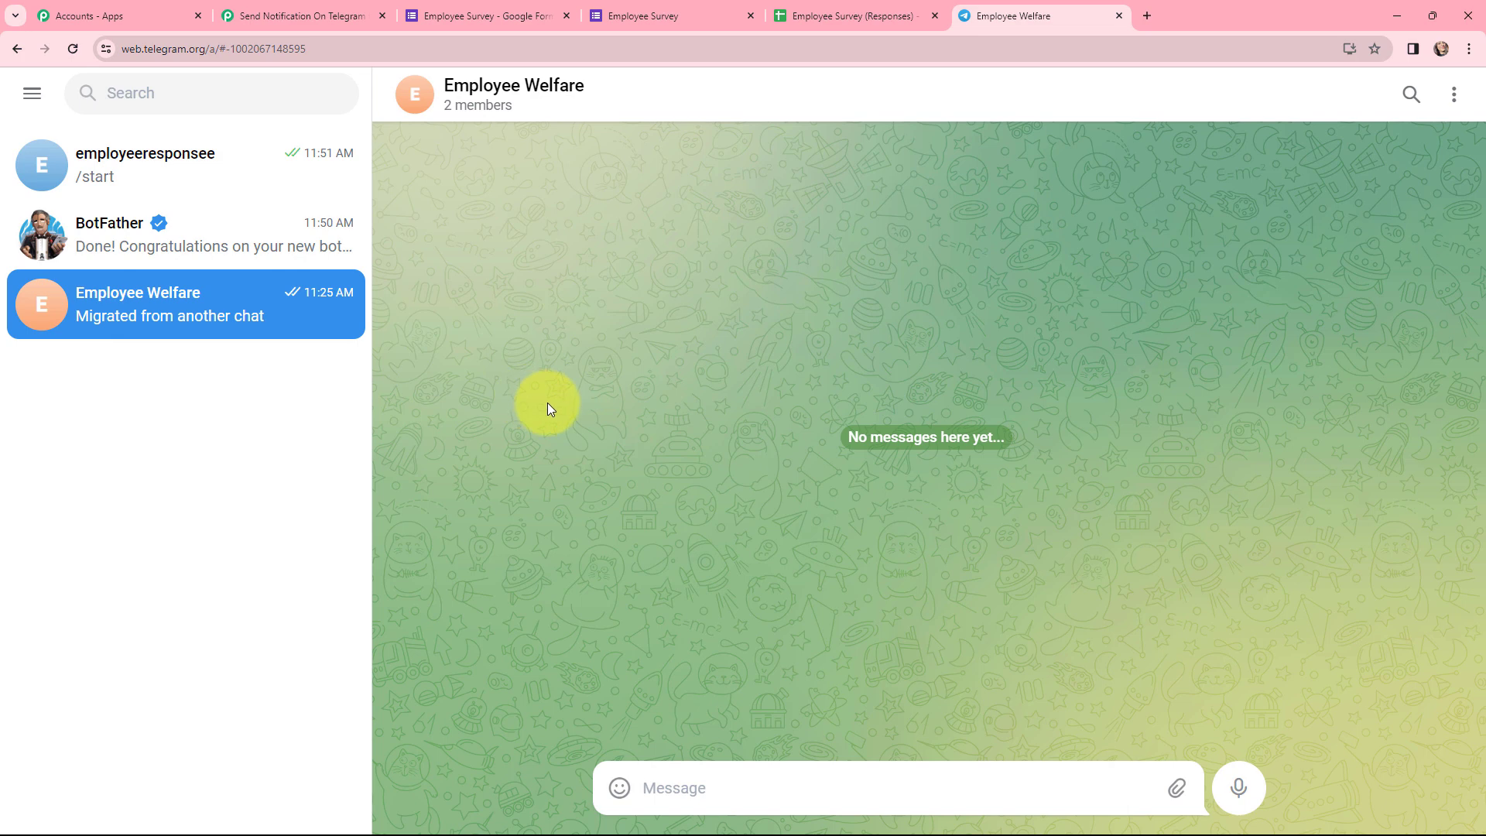
pyautogui.click(302, 48)
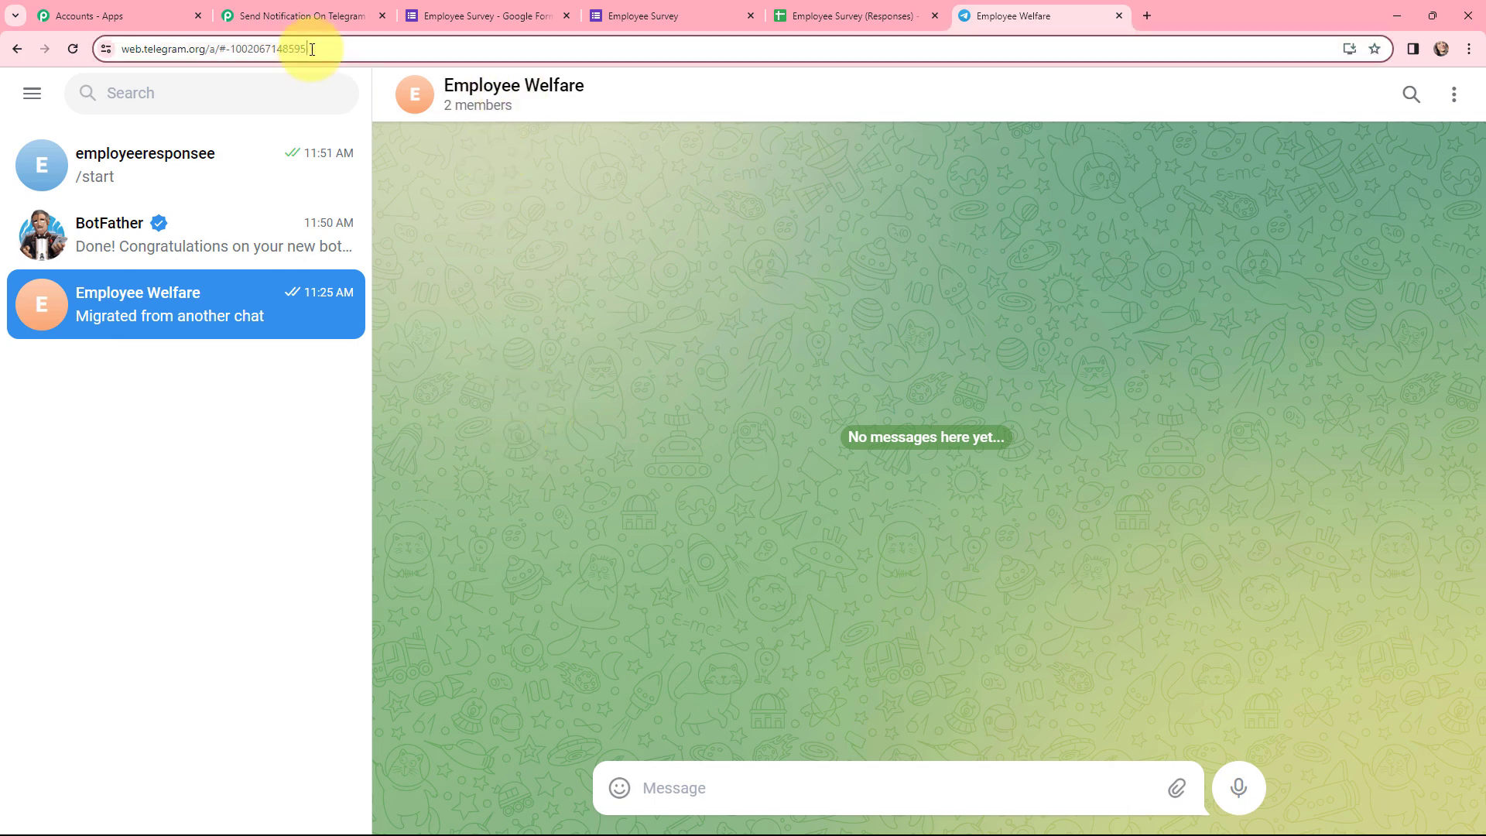
pyautogui.moveTo(312, 49); pyautogui.dragTo(259, 49)
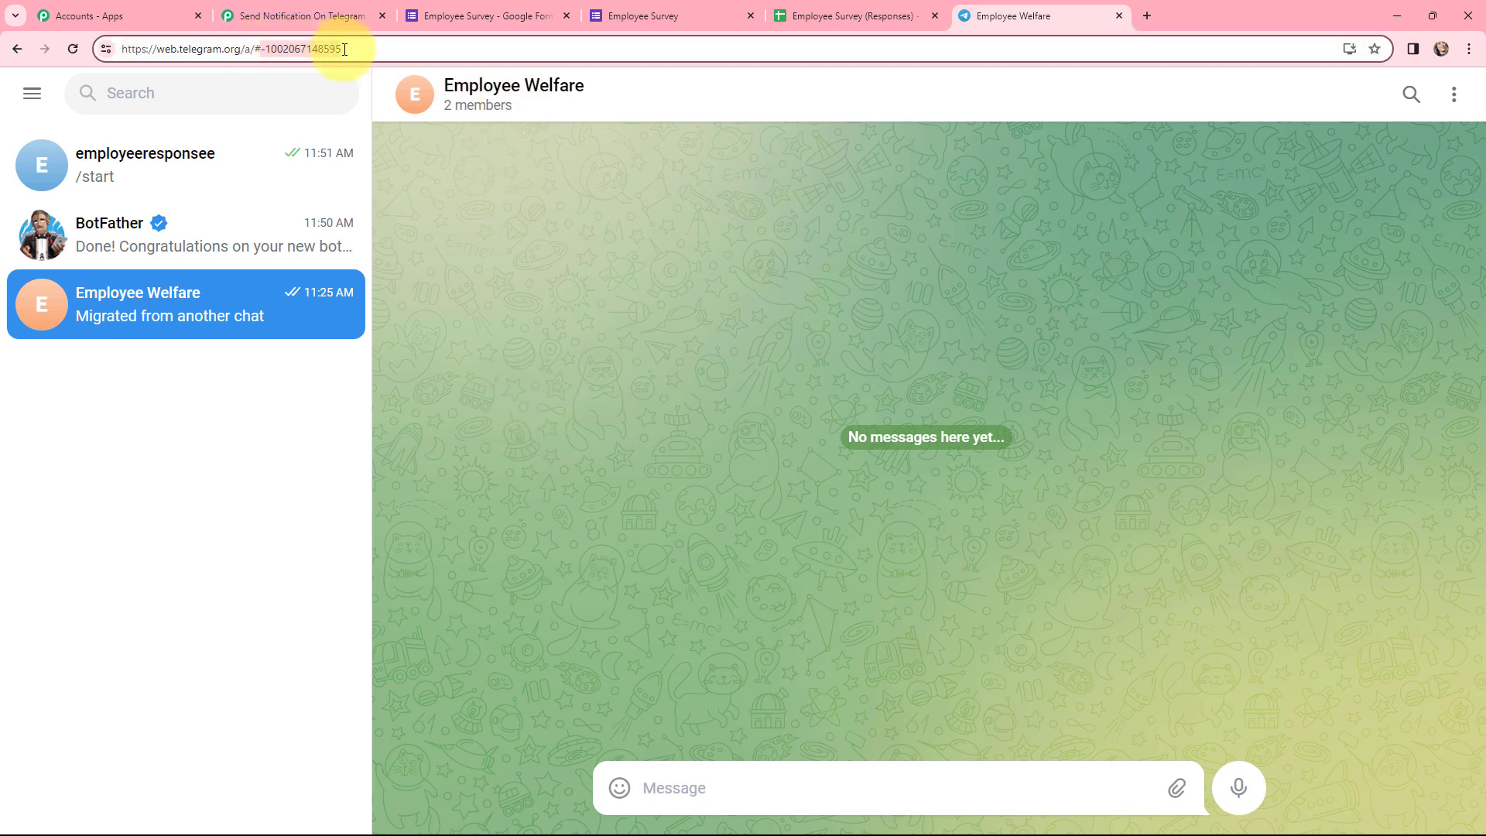
pyautogui.click(288, 16)
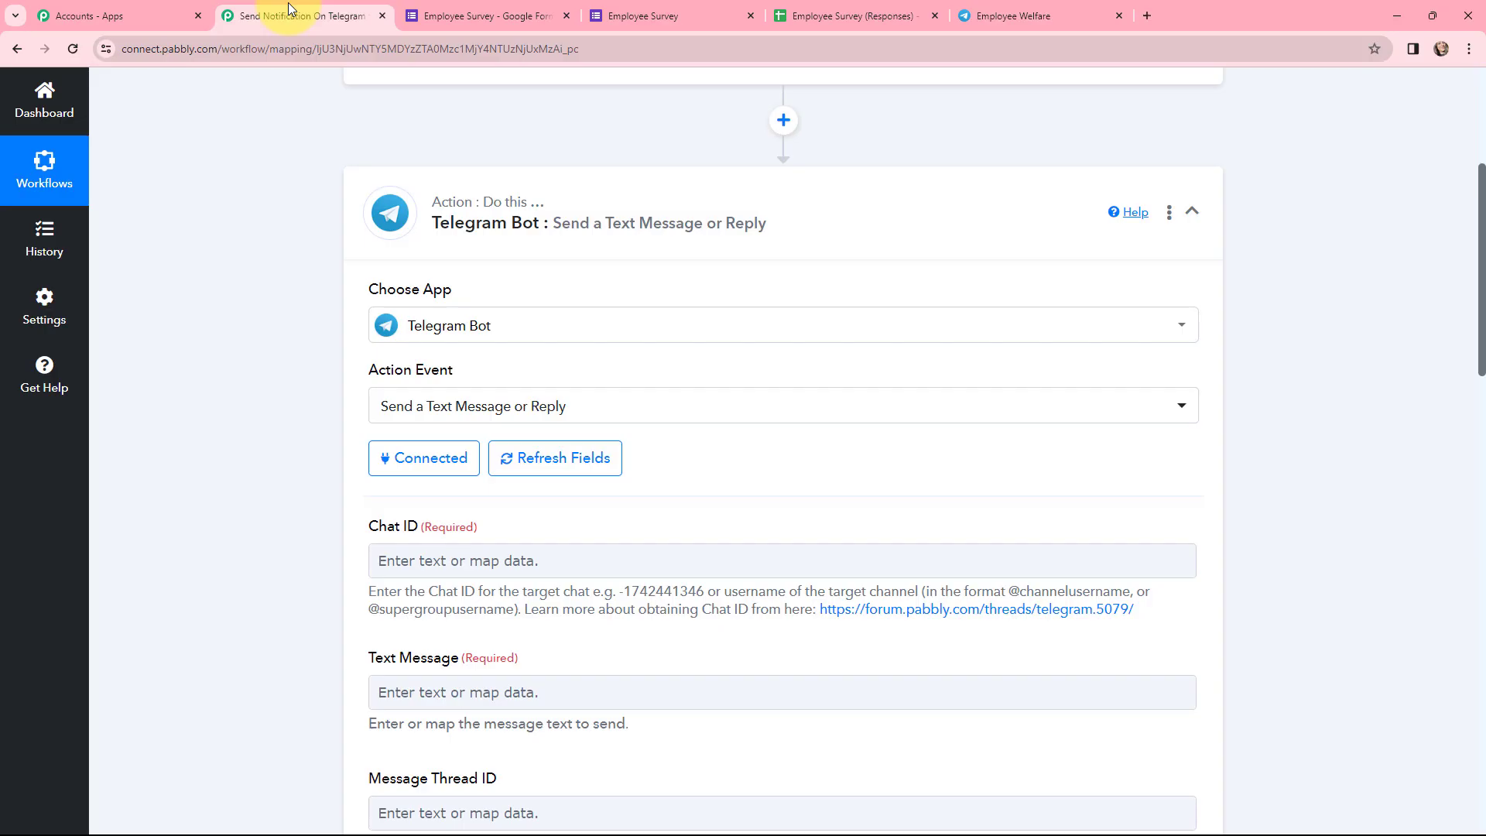
pyautogui.click(474, 563)
pyautogui.hotkey('ctrl', 'v')
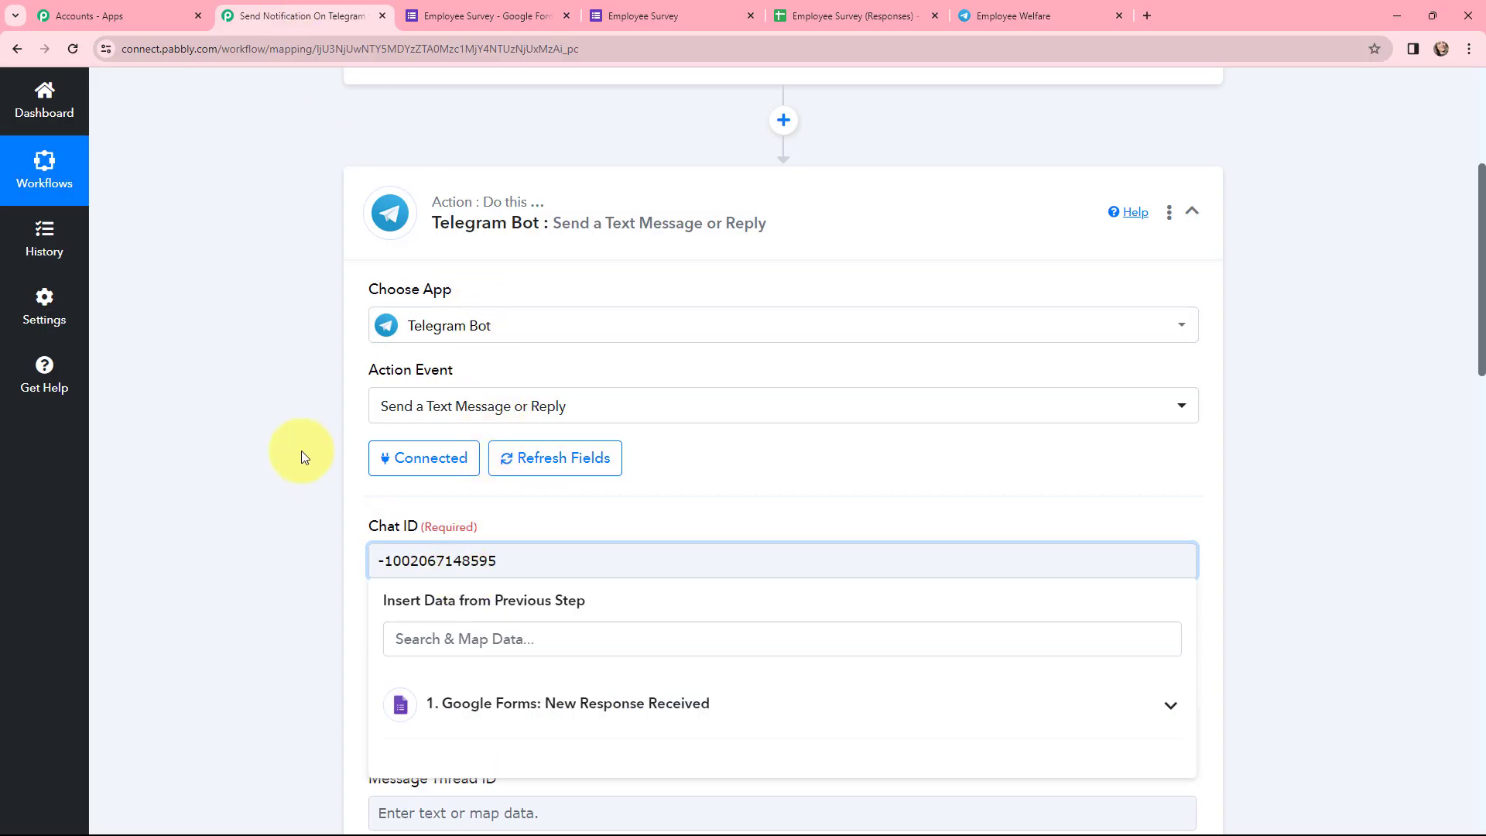
pyautogui.click(299, 454)
# Enter the message "Dear Teammates, These are the concerns received through employee survey. Reply 'I agree'. If you also have the same concern." with Issue: and Description: lines
pyautogui.scroll(-3, 653, 398)
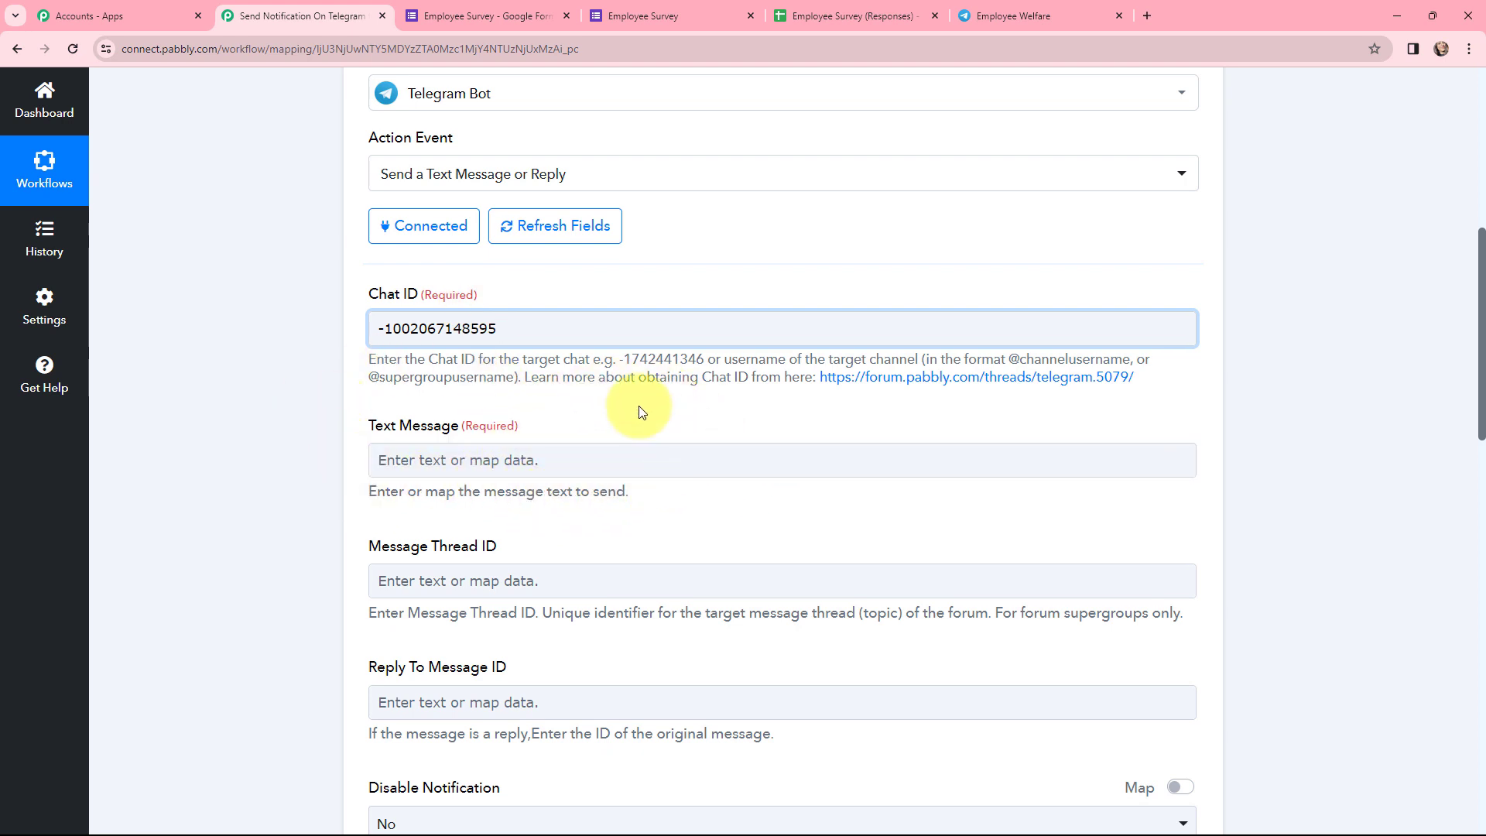
pyautogui.press('Tab')
pyautogui.hotkey('ctrl', 'v')
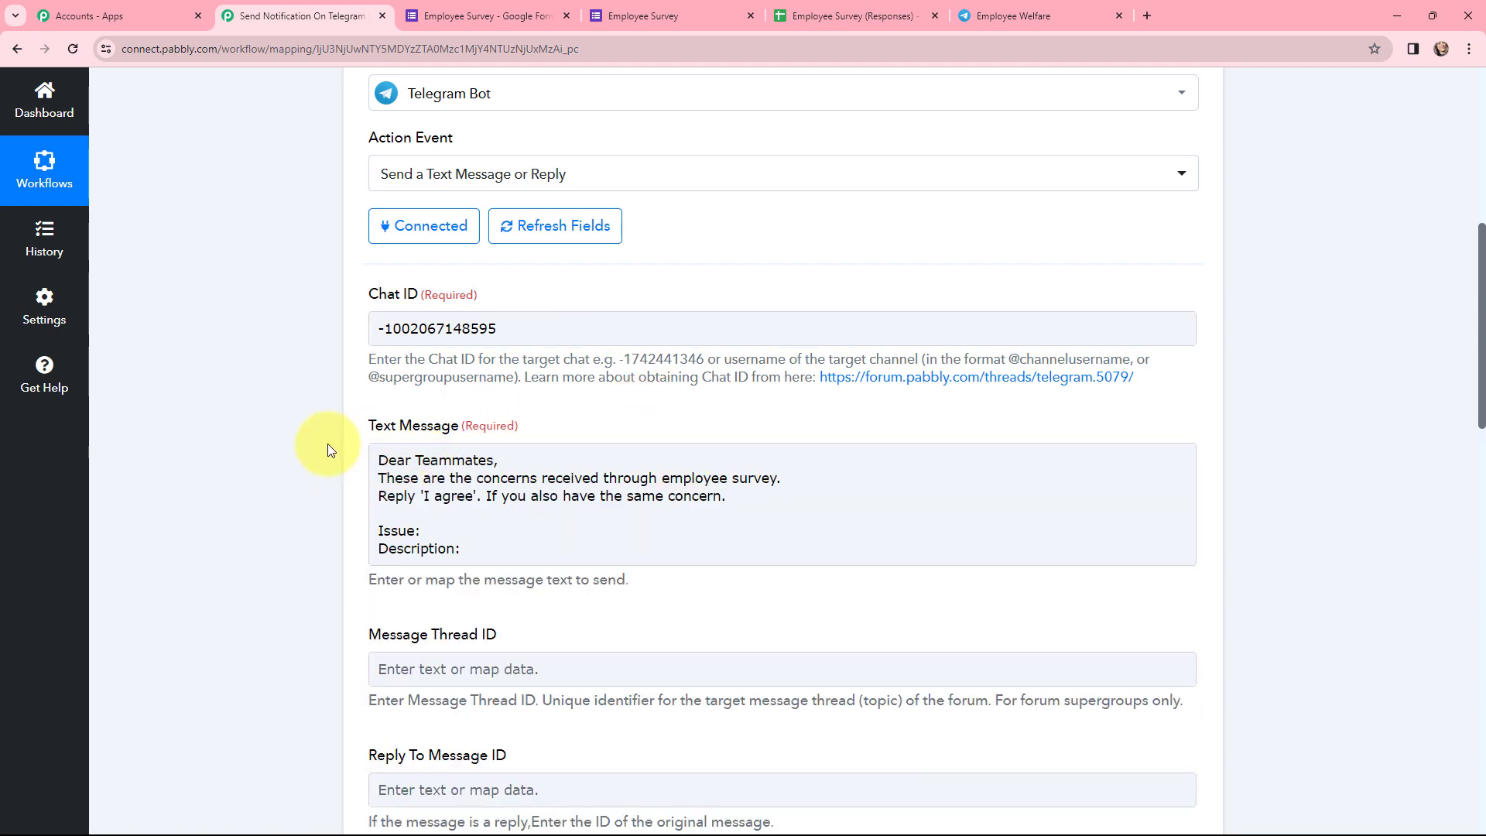
pyautogui.click(396, 480)
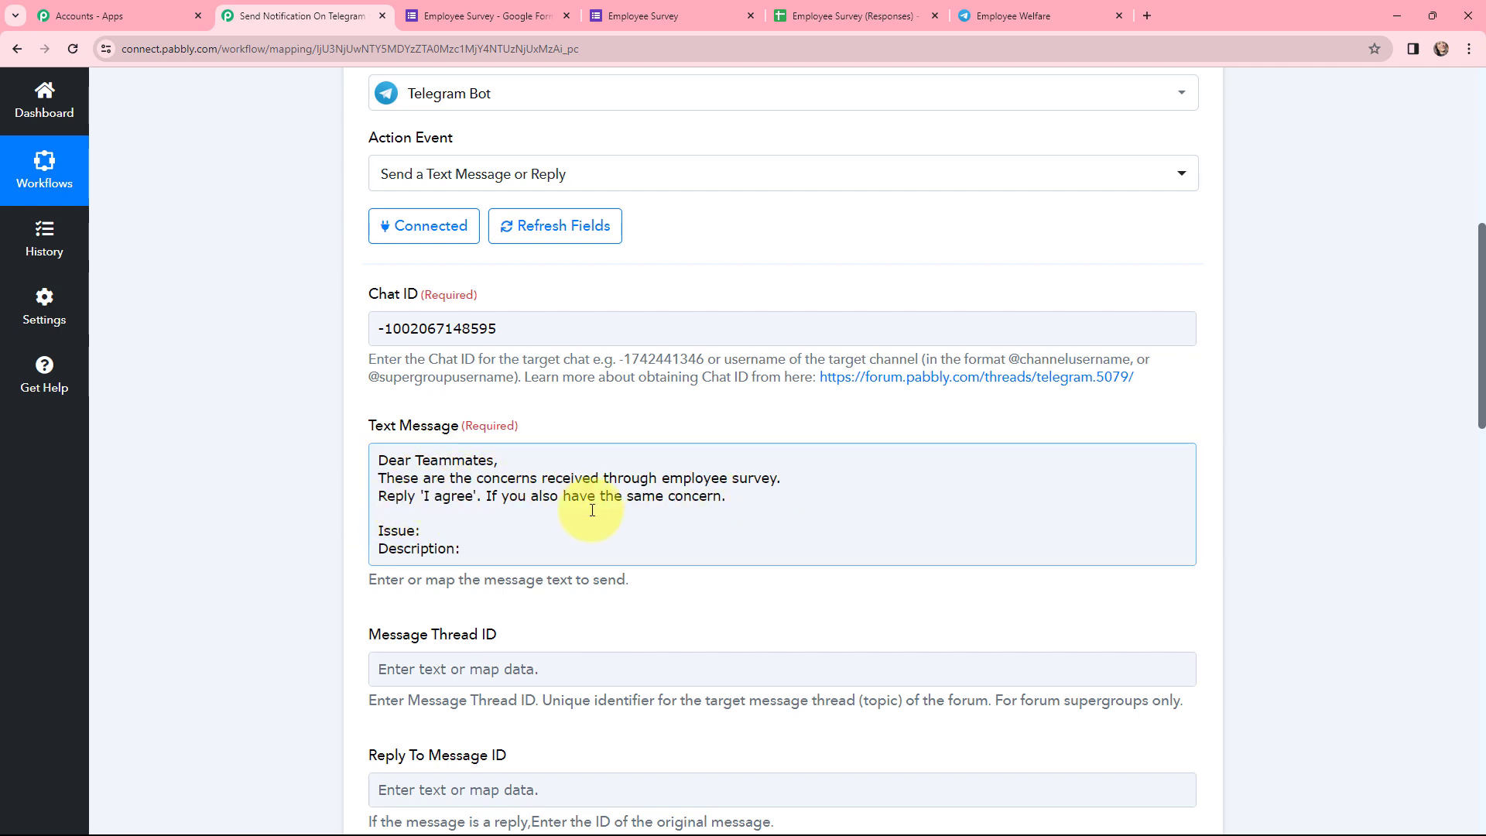
# Map the form response's Summary to the message's Issue line and its Description to the Description line
pyautogui.click(465, 530)
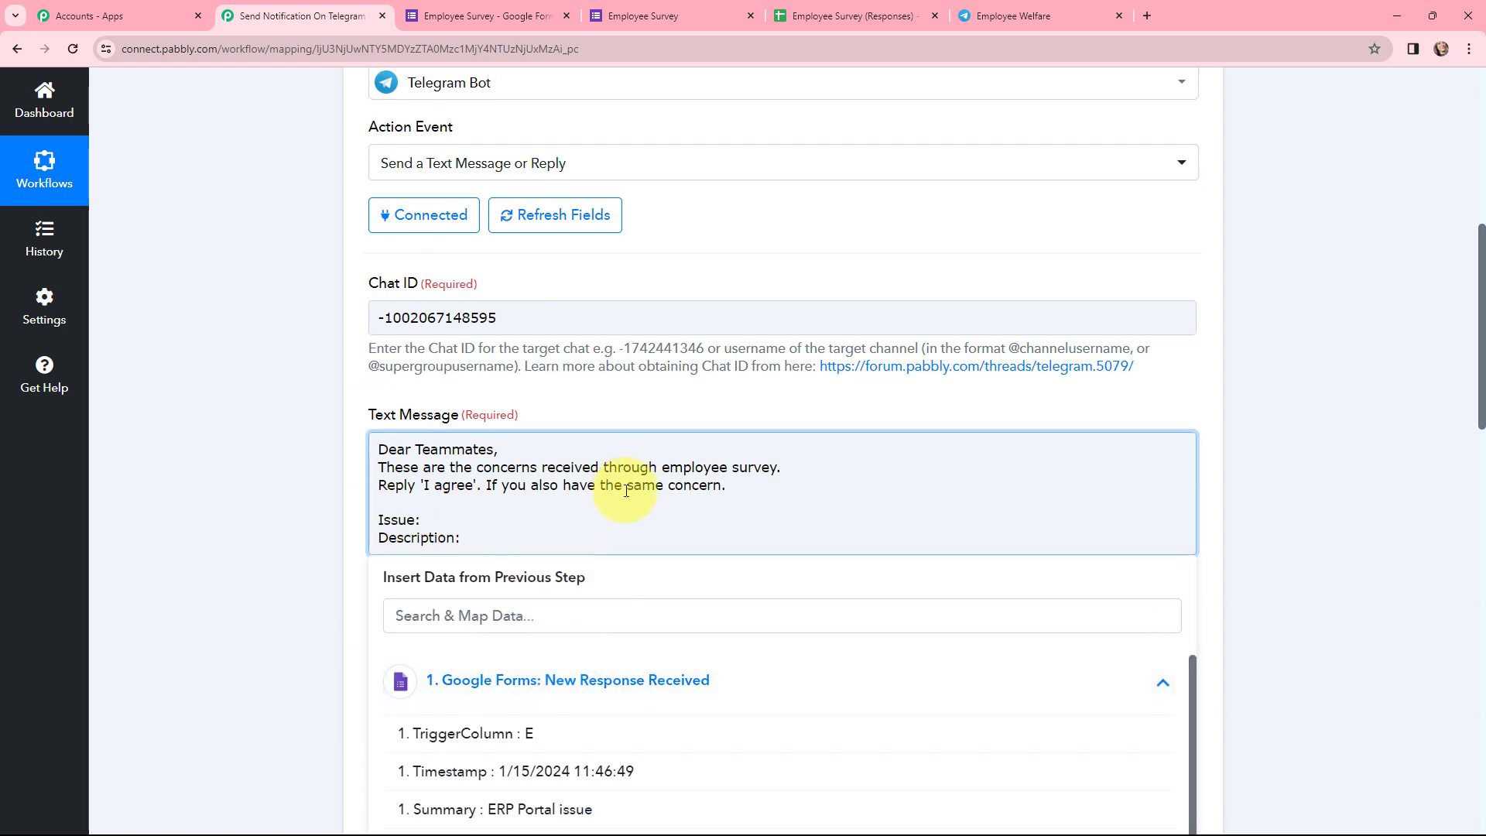
pyautogui.scroll(-4, 627, 490)
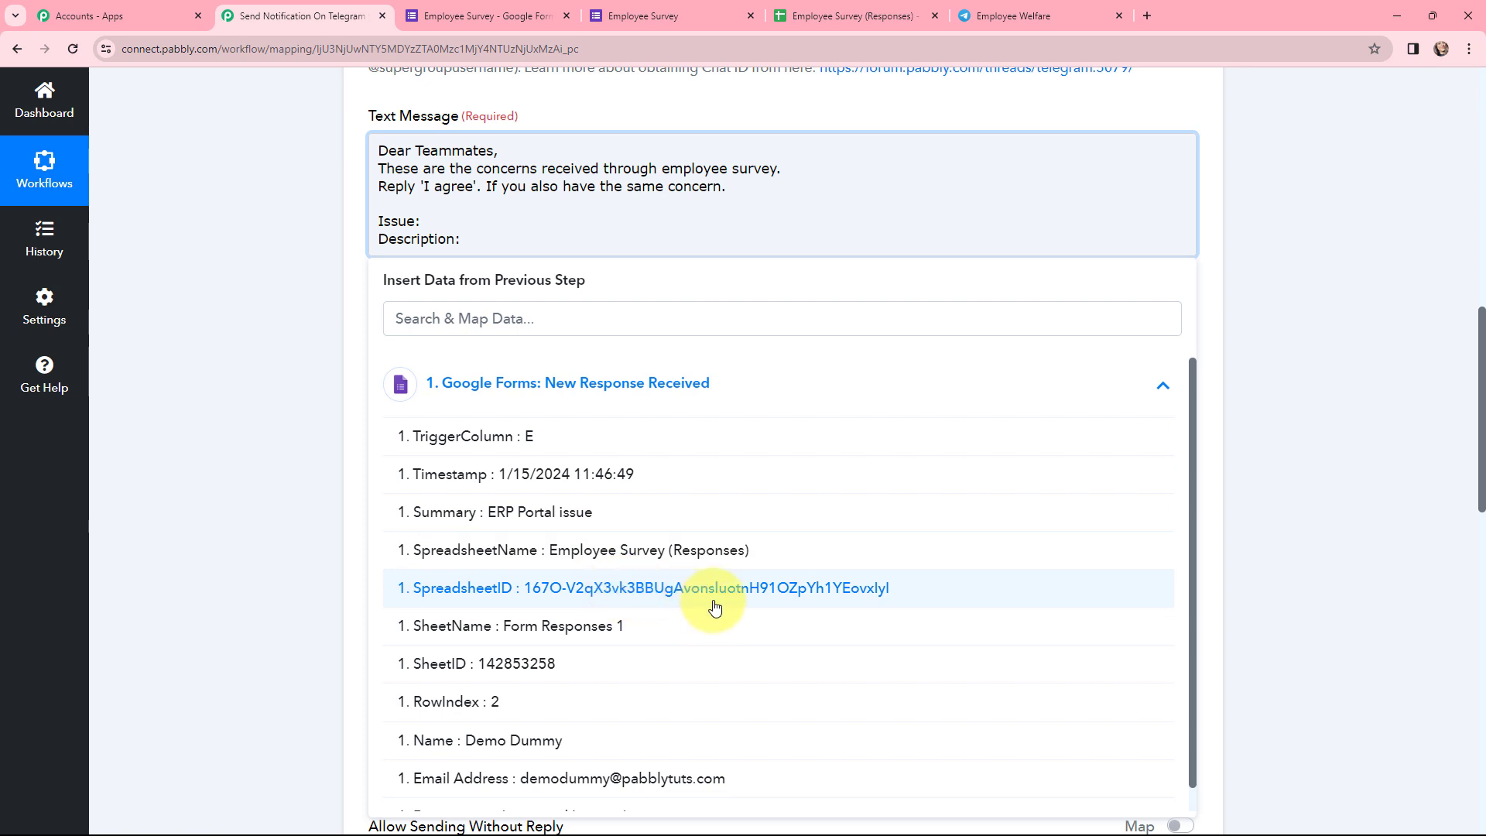
pyautogui.click(563, 515)
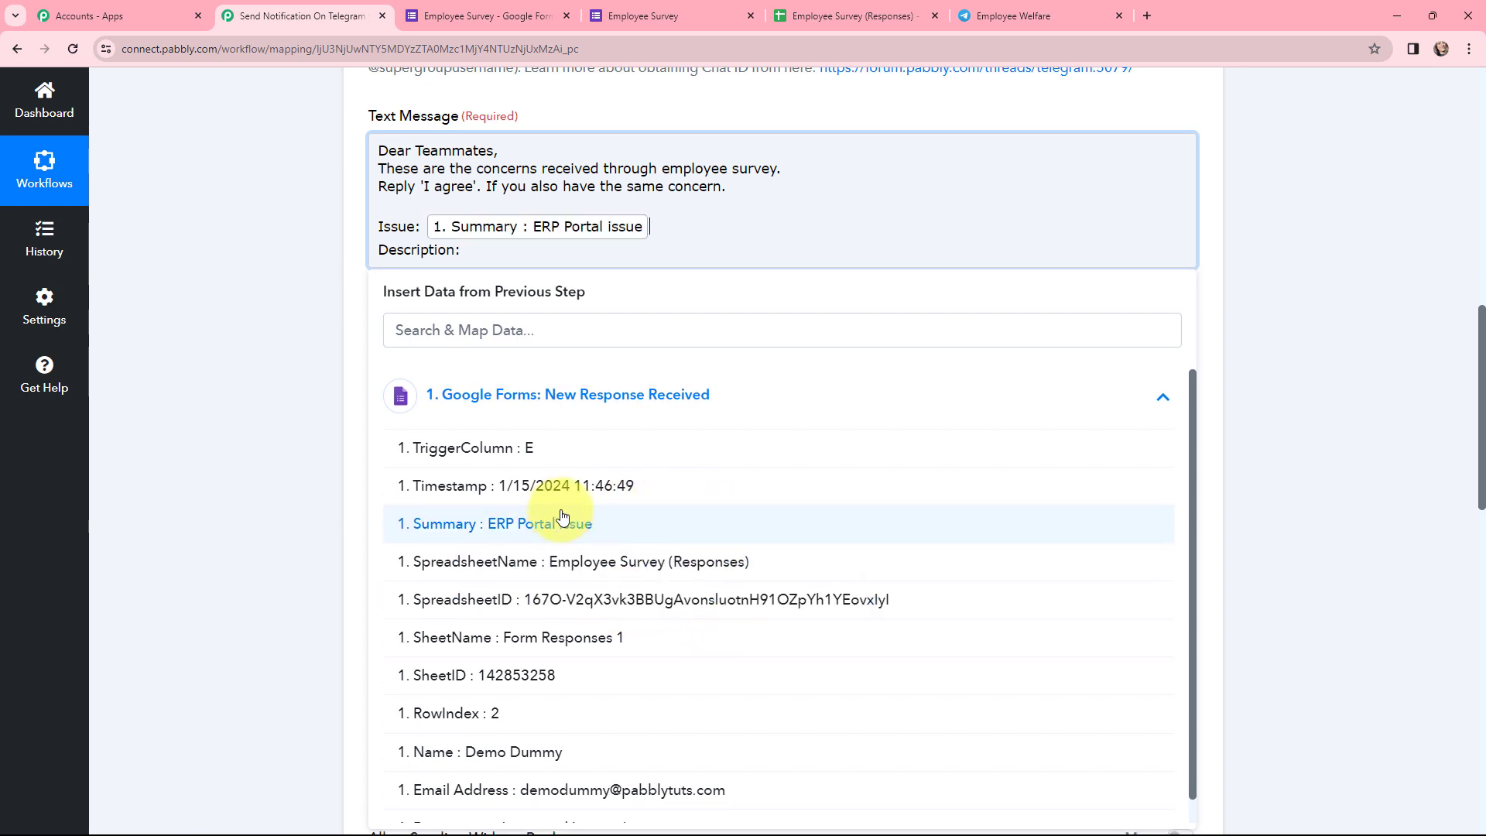
pyautogui.click(498, 249)
pyautogui.click(550, 417)
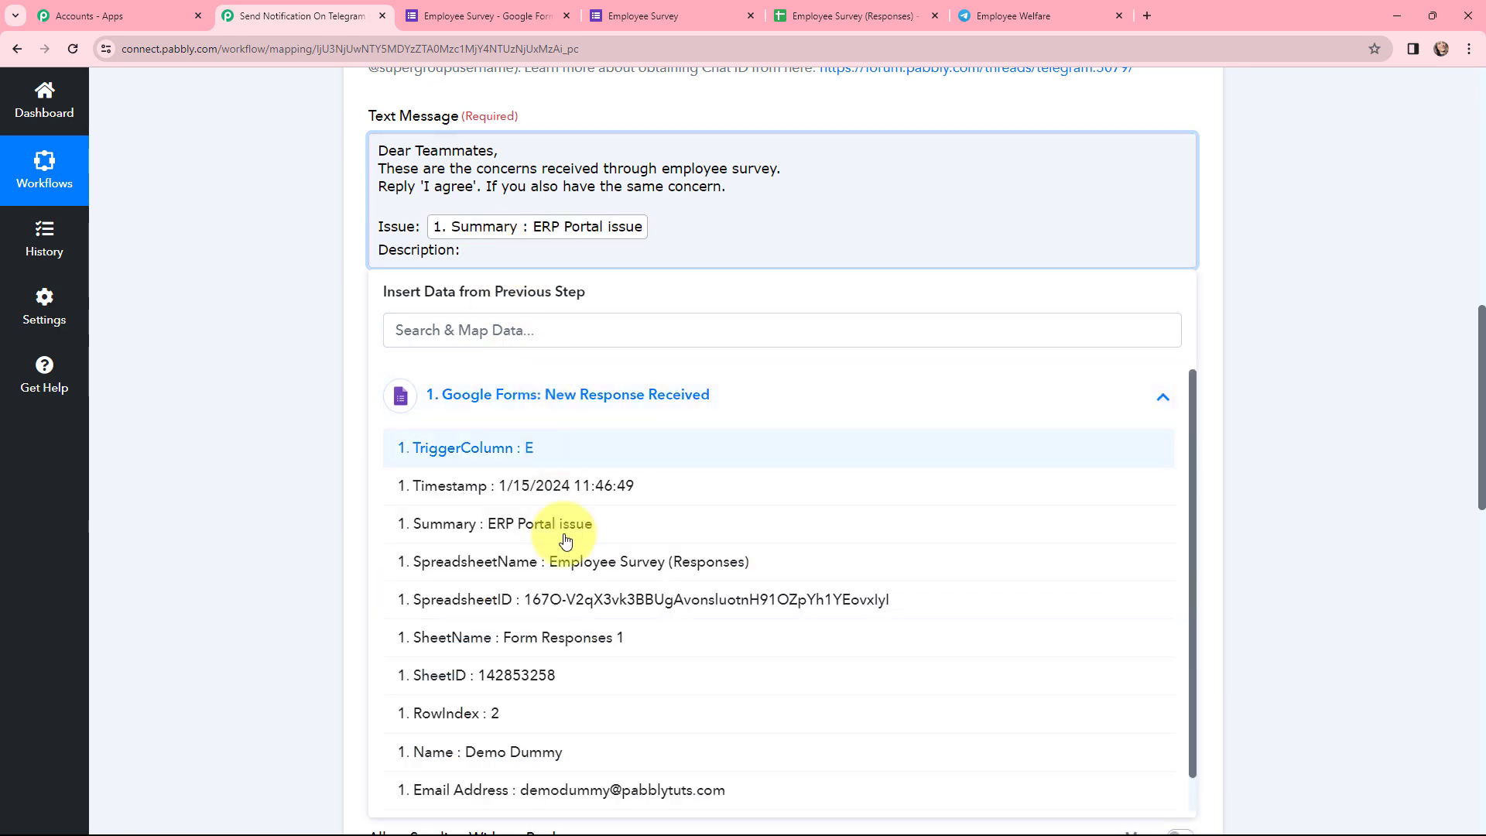
pyautogui.scroll(-1, 574, 580)
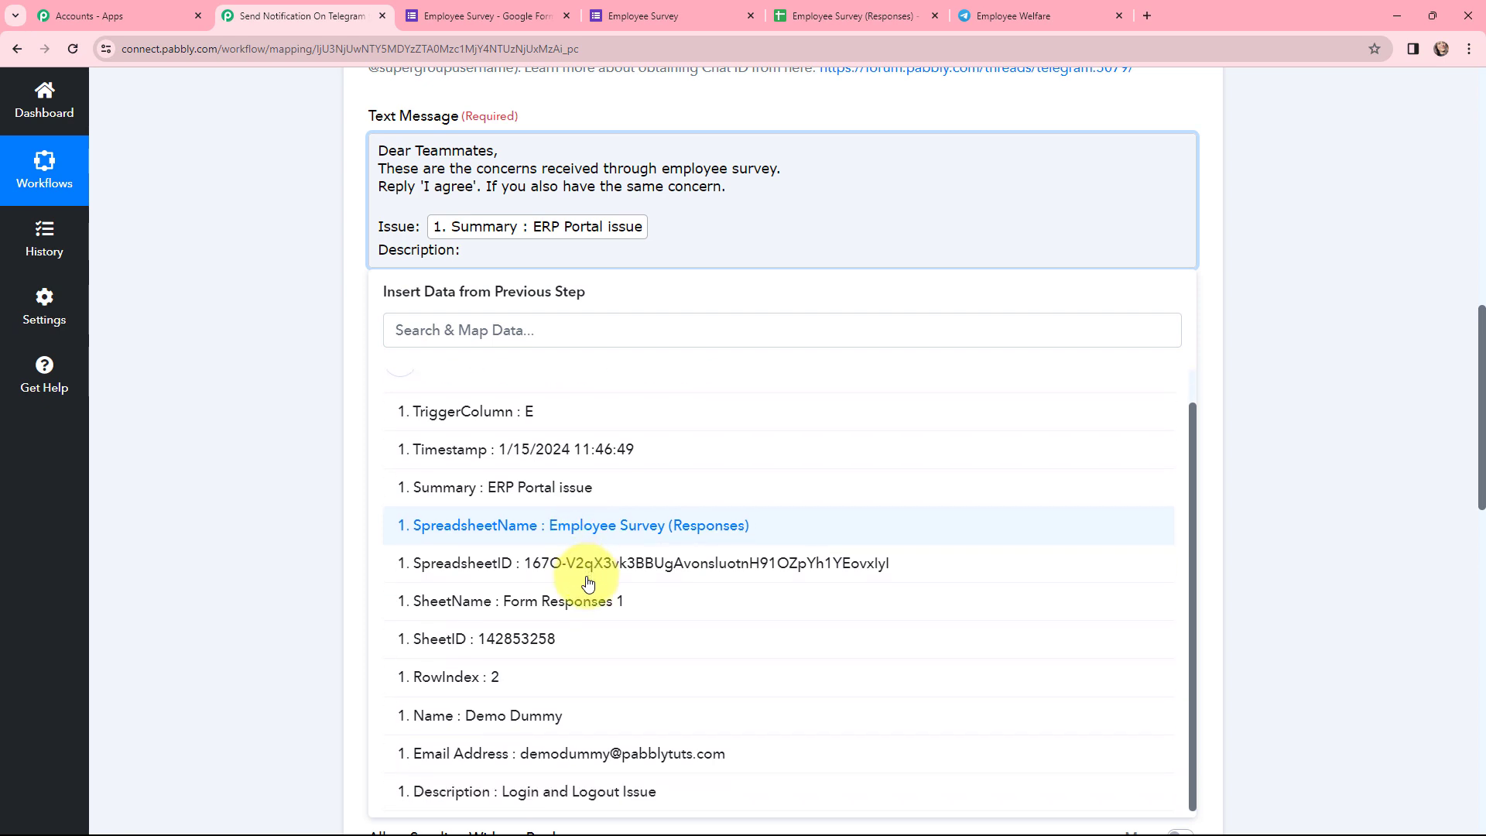
pyautogui.click(620, 790)
pyautogui.click(319, 290)
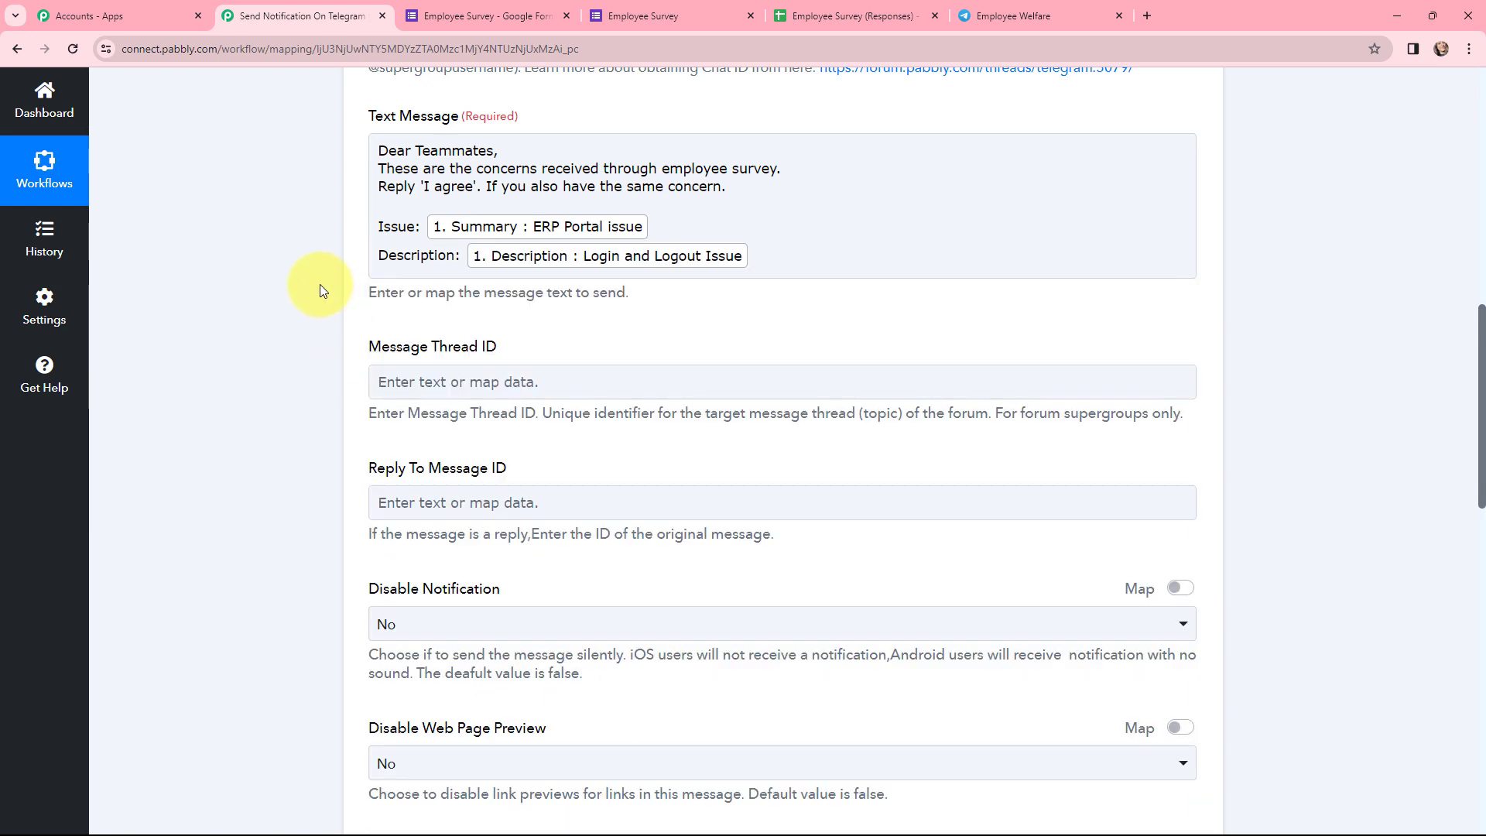
# Review the Telegram action's message setup, and check in Telegram that the Employee Welfare group's member list includes the bot as admin
pyautogui.scroll(1, 323, 291)
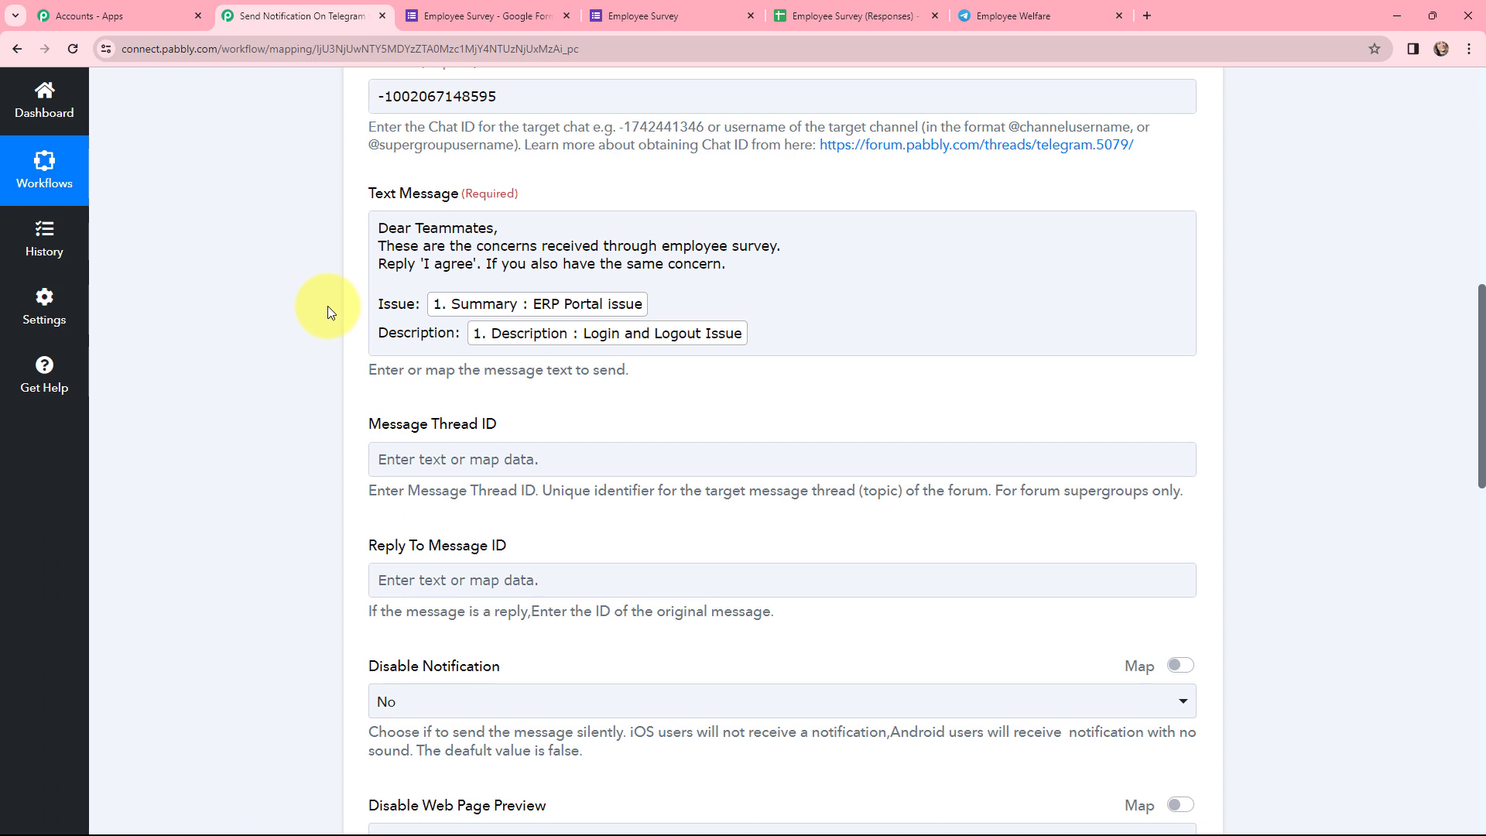
pyautogui.scroll(3, 327, 305)
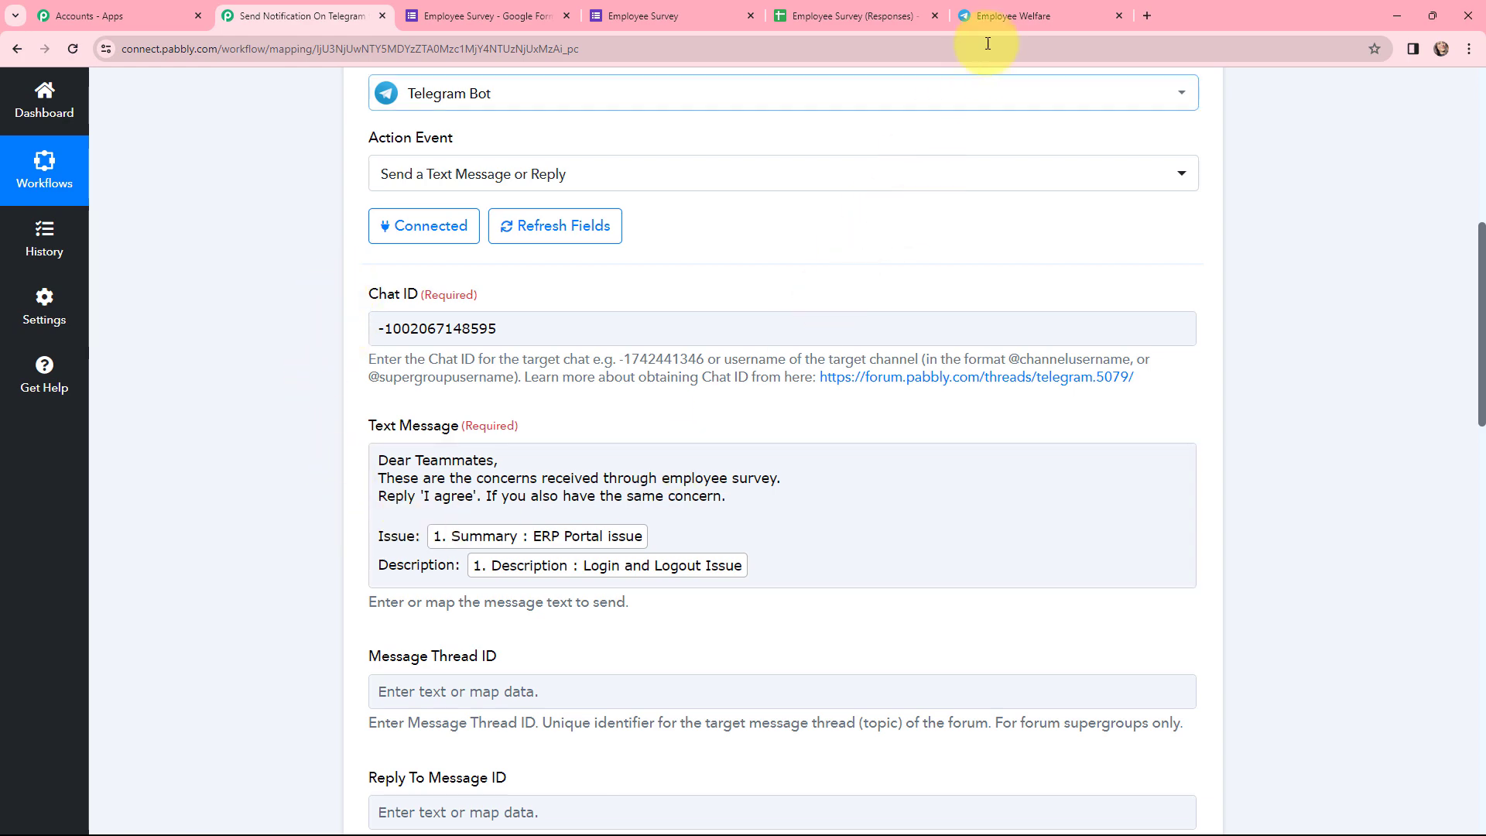
pyautogui.click(996, 20)
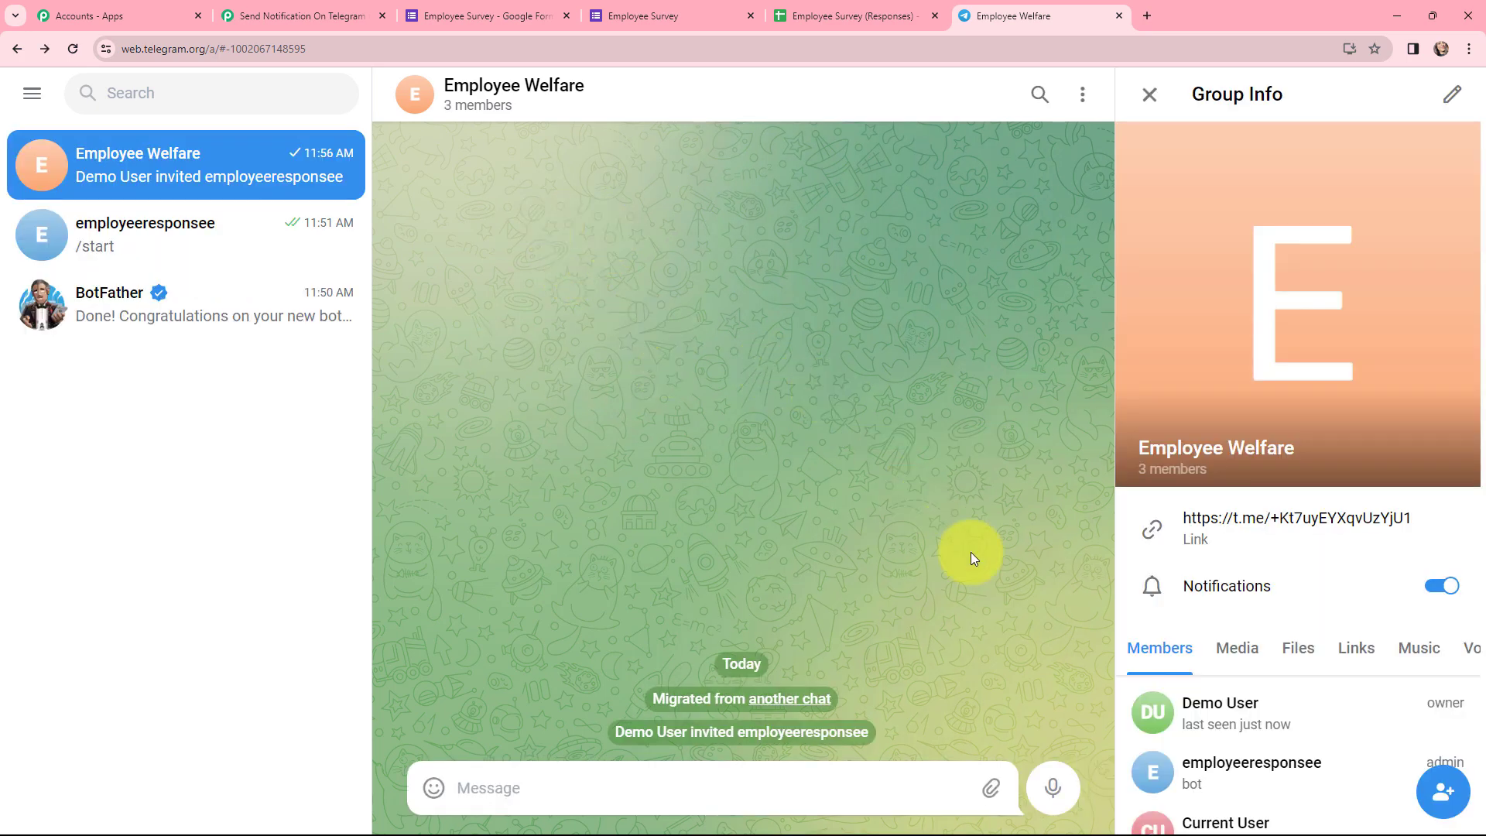
pyautogui.scroll(-1, 1266, 645)
pyautogui.scroll(-2, 1277, 705)
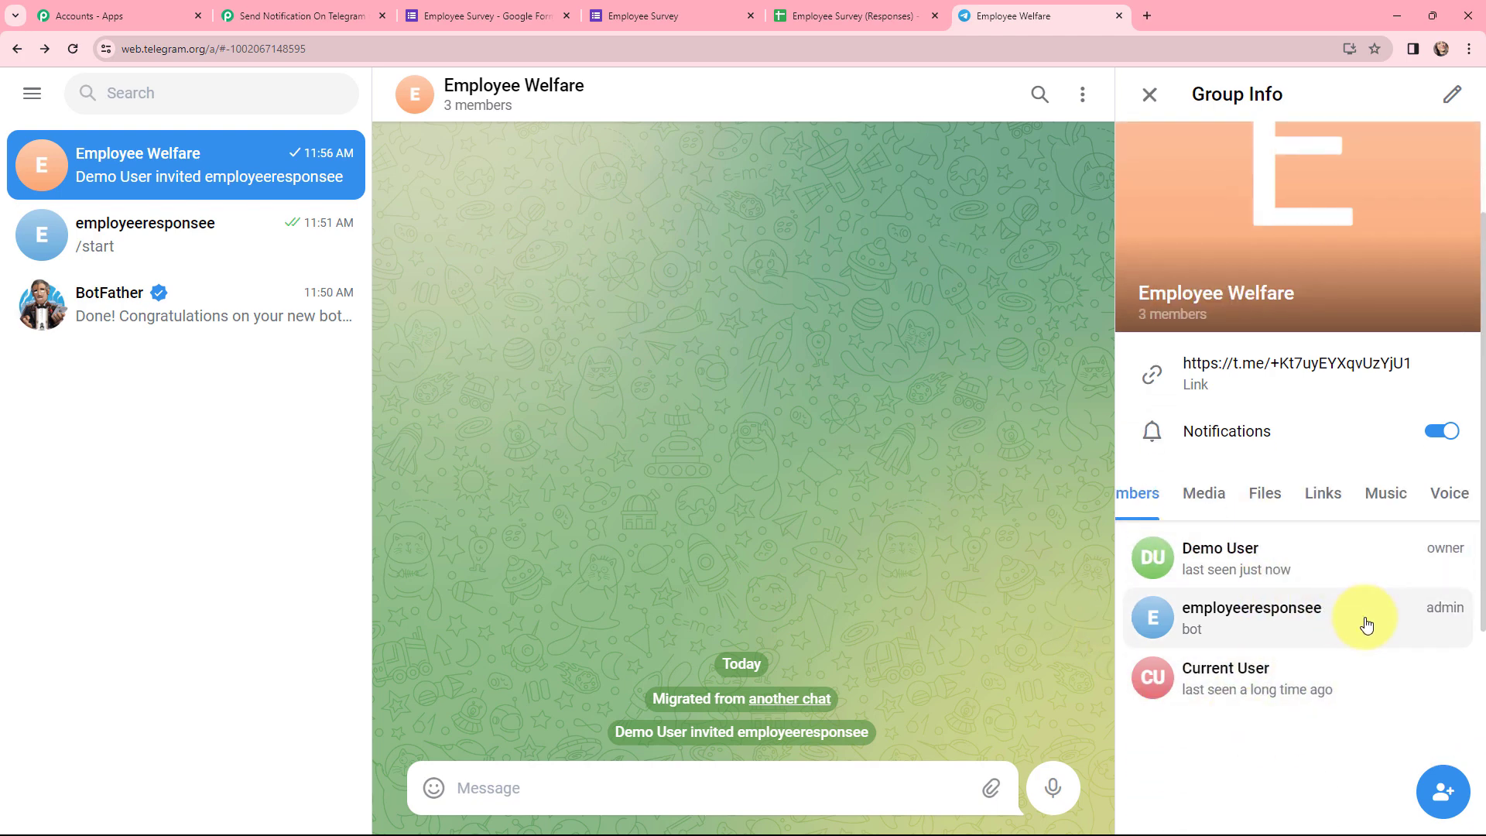
pyautogui.click(305, 14)
pyautogui.click(1013, 15)
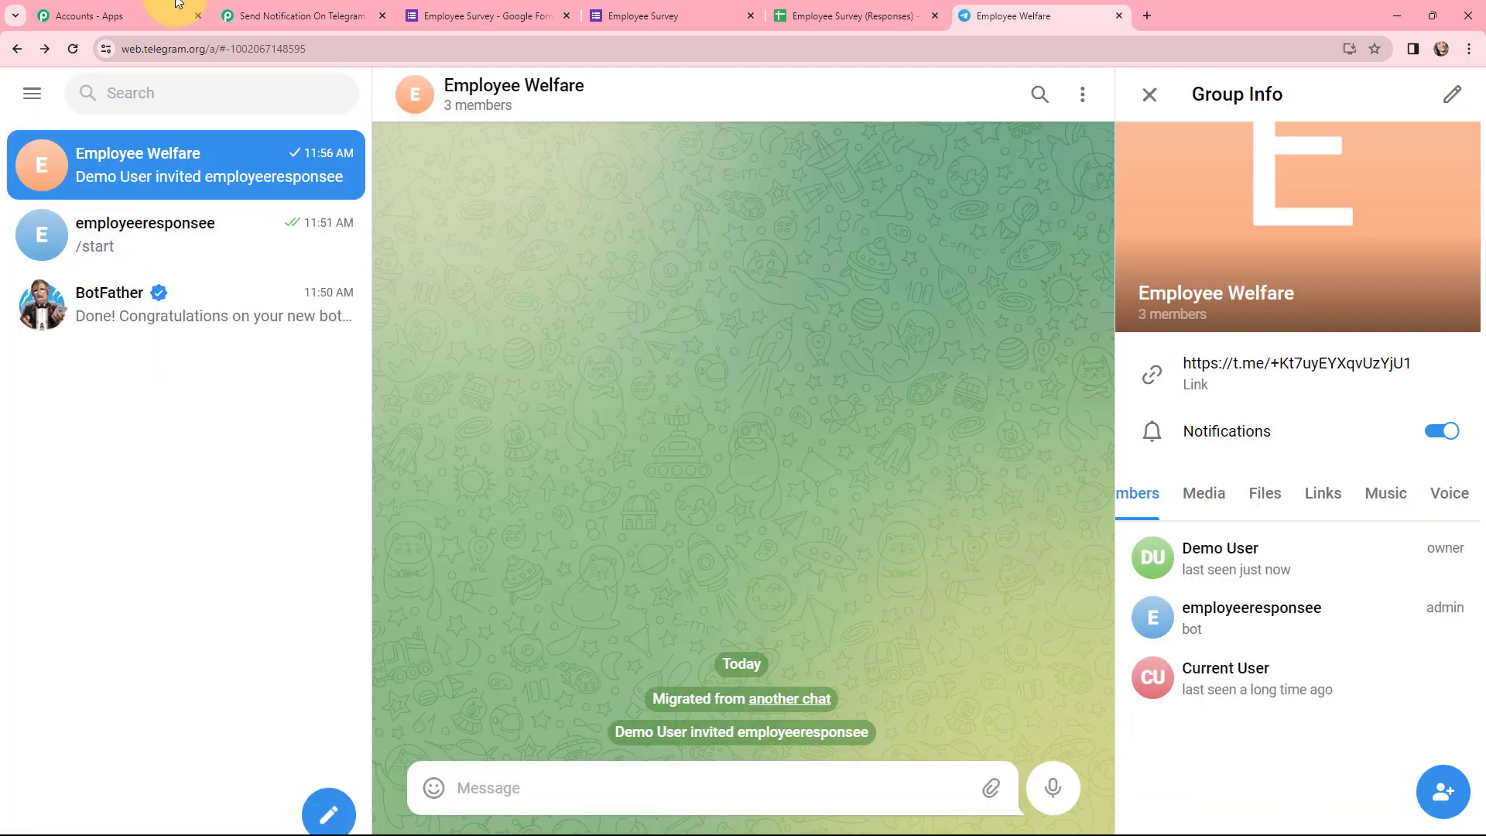
# Return to the Pabbly Connect workflow, save the Telegram action and send a test request with the remaining options at their defaults
pyautogui.click(302, 16)
pyautogui.scroll(-7, 745, 416)
pyautogui.scroll(-7, 745, 416)
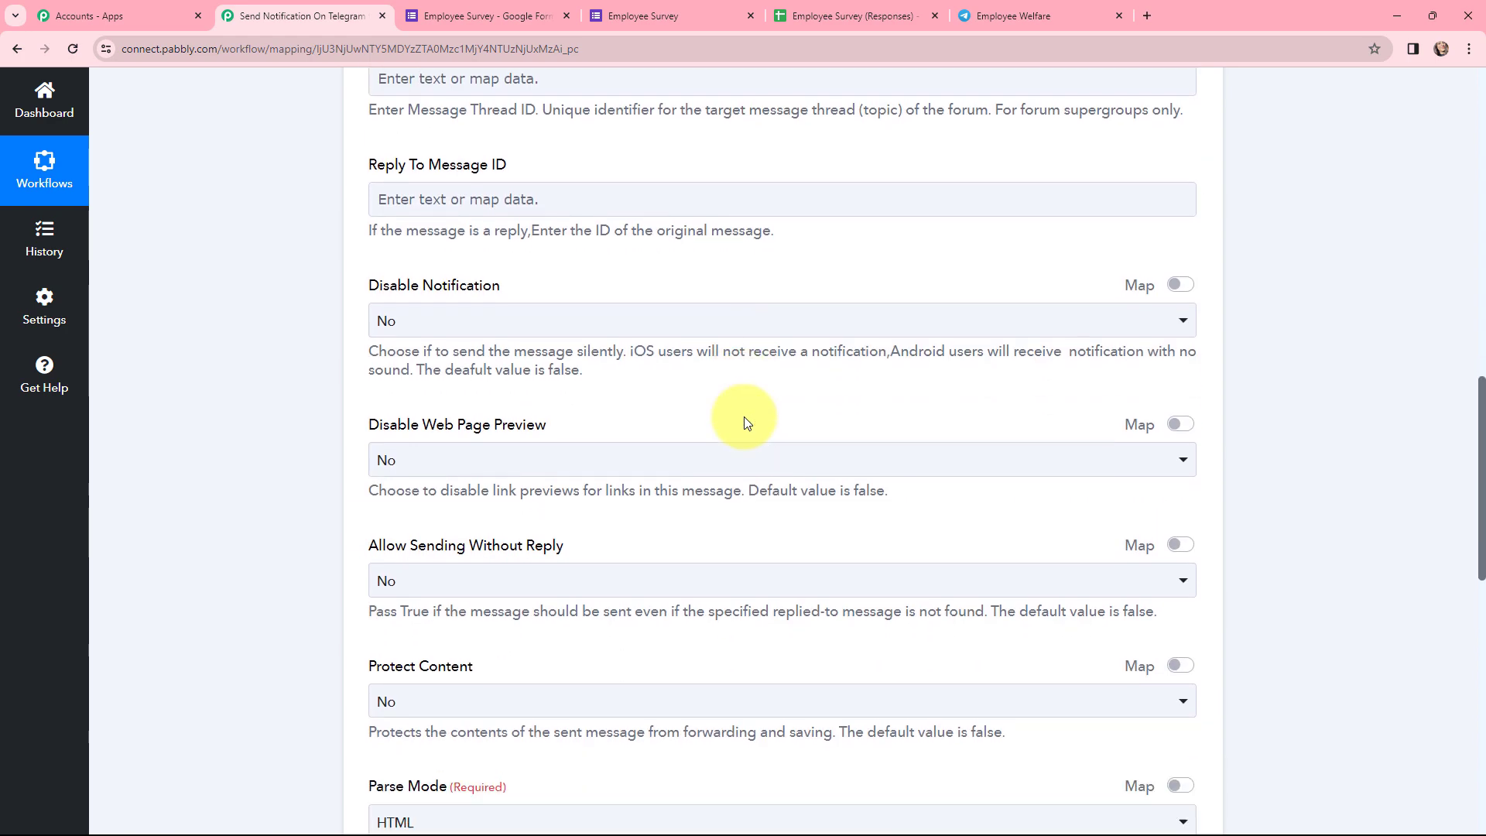
pyautogui.click(471, 771)
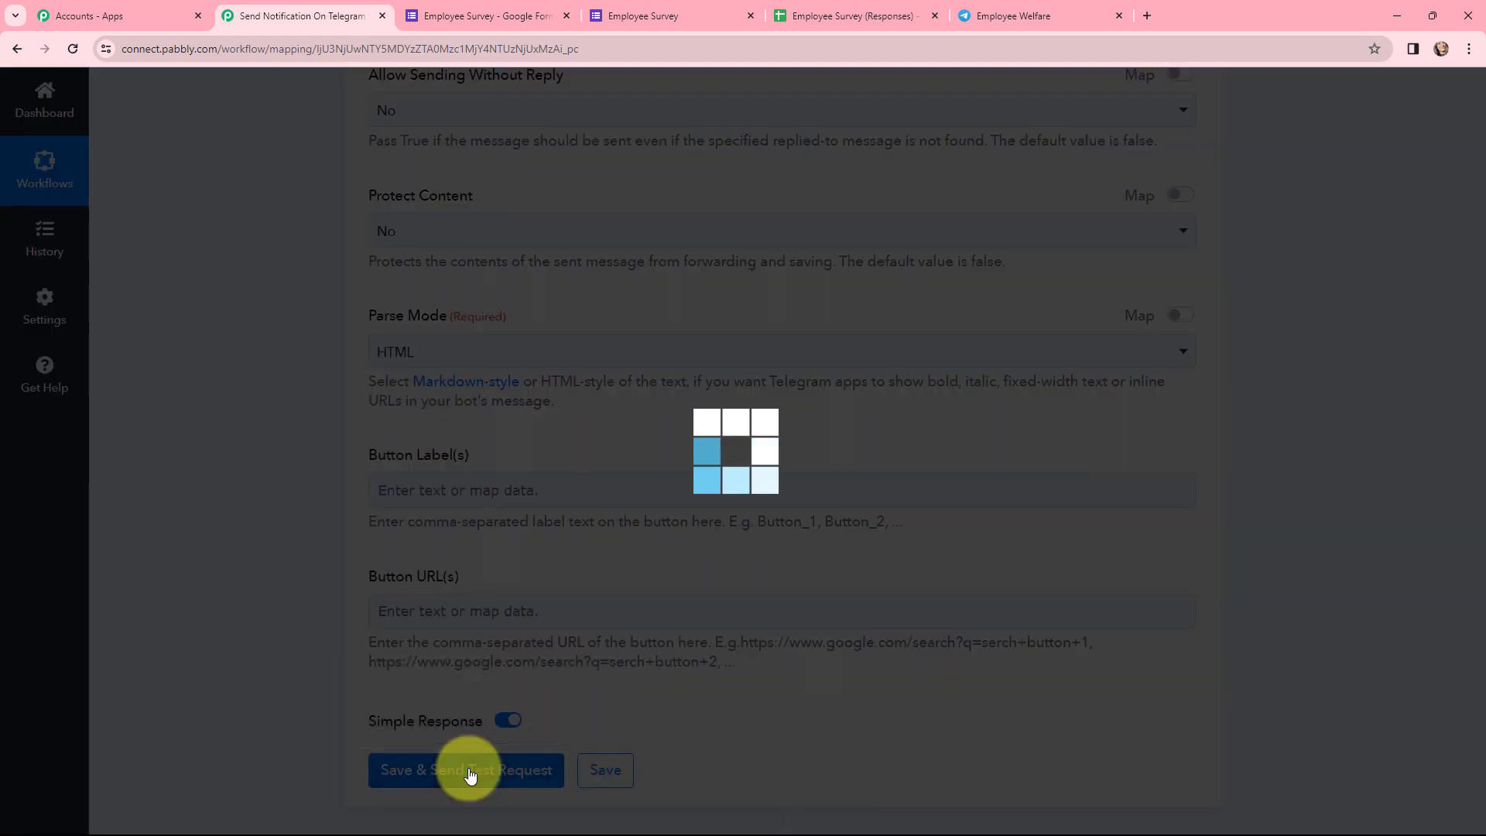
# Examine the test request's response, check the Employee Welfare chat in Telegram for the bot's message, and return to the workflow
pyautogui.scroll(-5, 791, 418)
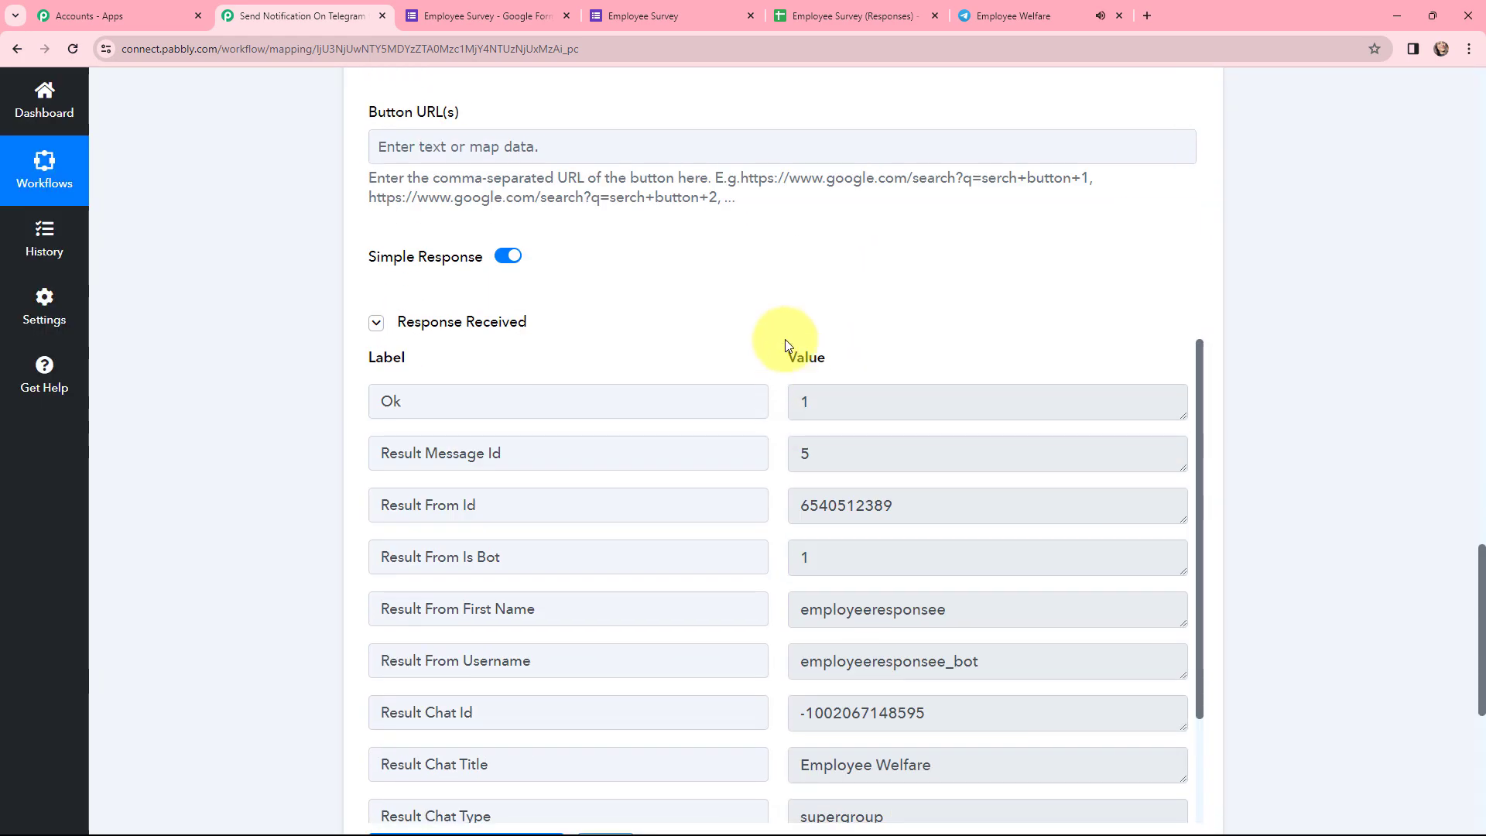
pyautogui.scroll(-2, 785, 339)
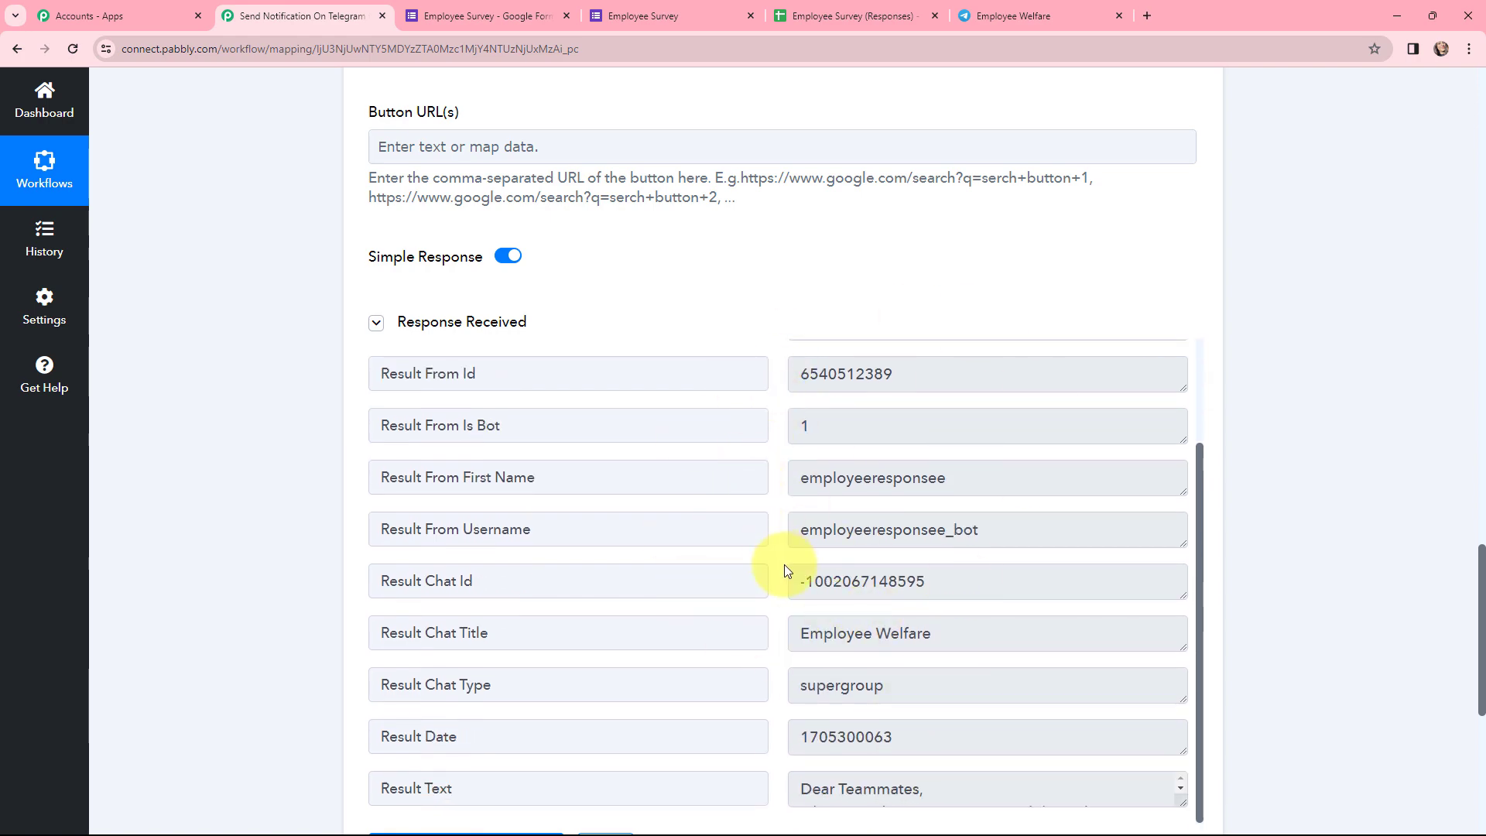
pyautogui.click(1022, 16)
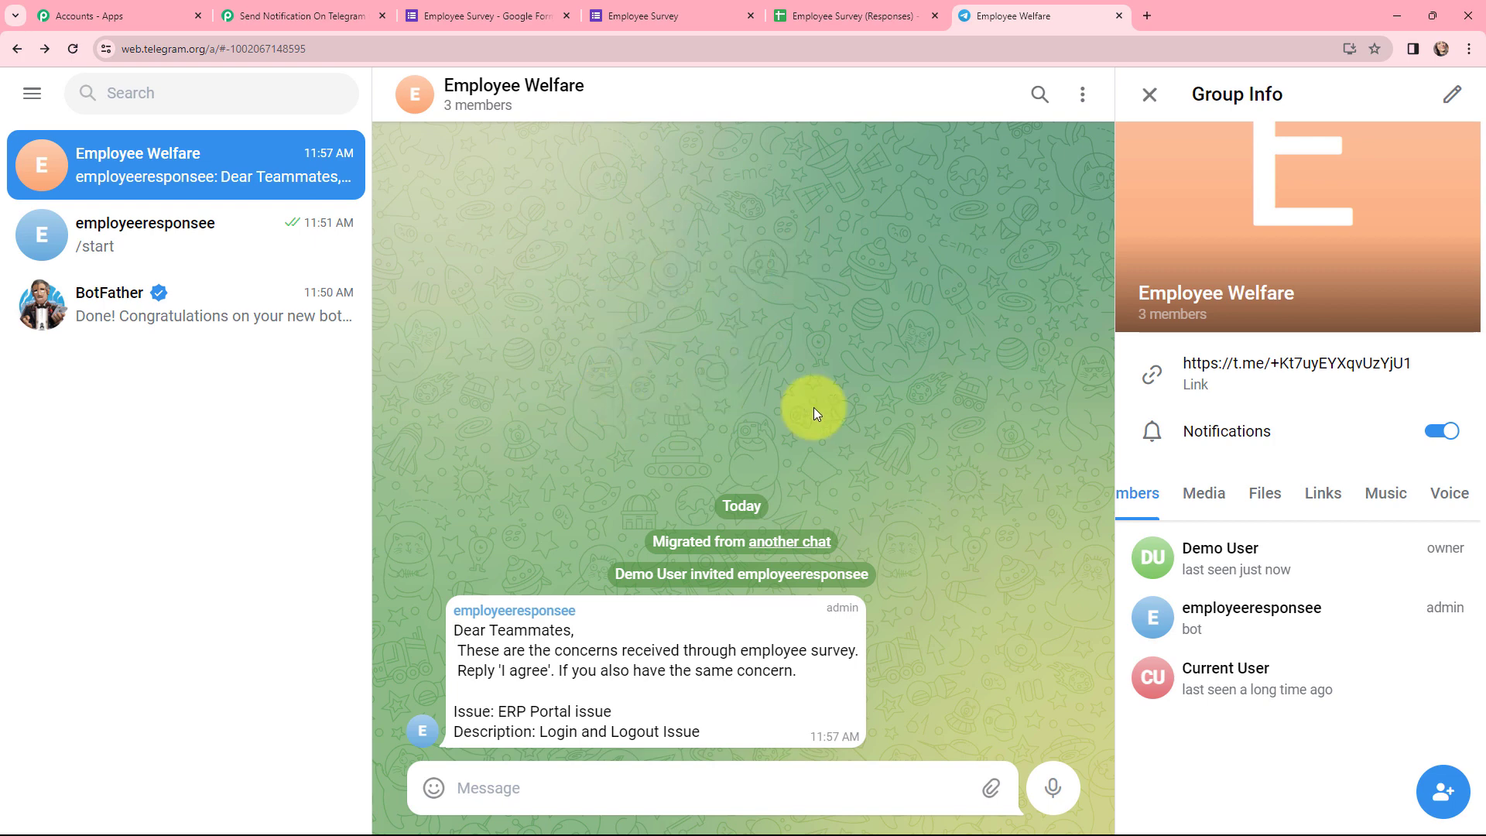
pyautogui.hotkey('ctrl', '2')
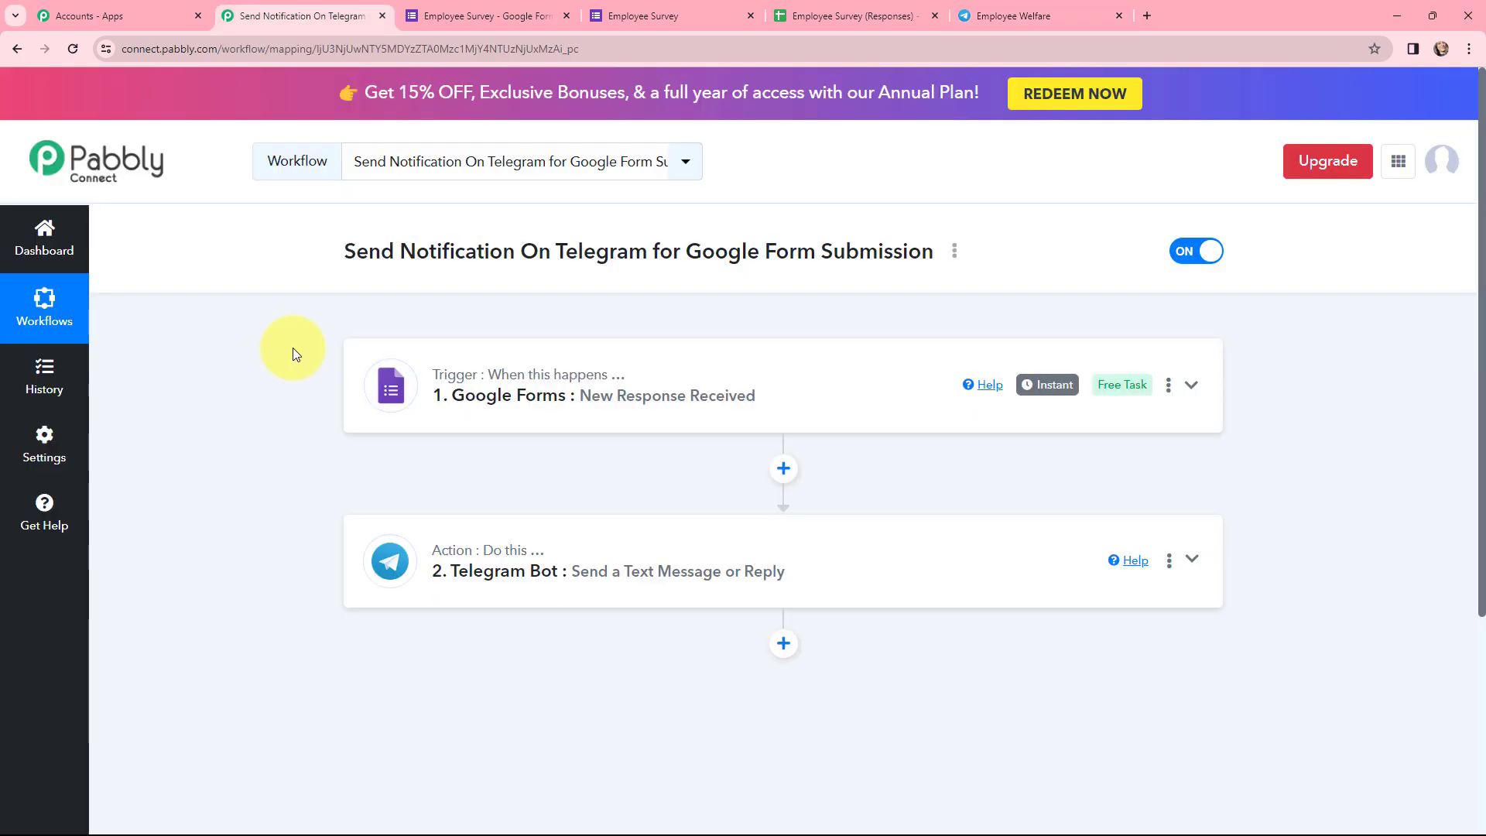